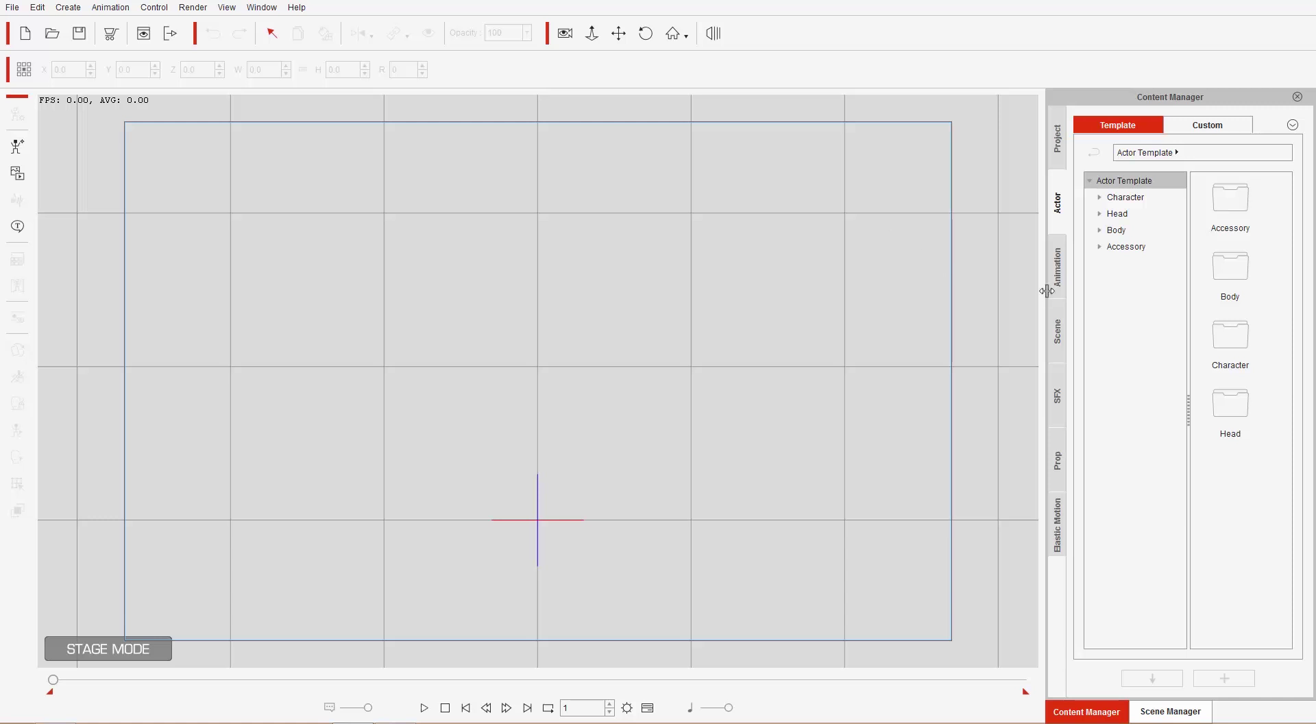
- Add the Athletic Tim_S character from the G3 Human actor templates to the stage
left_click(1124, 196)
left_click(1100, 197)
left_click(1111, 263)
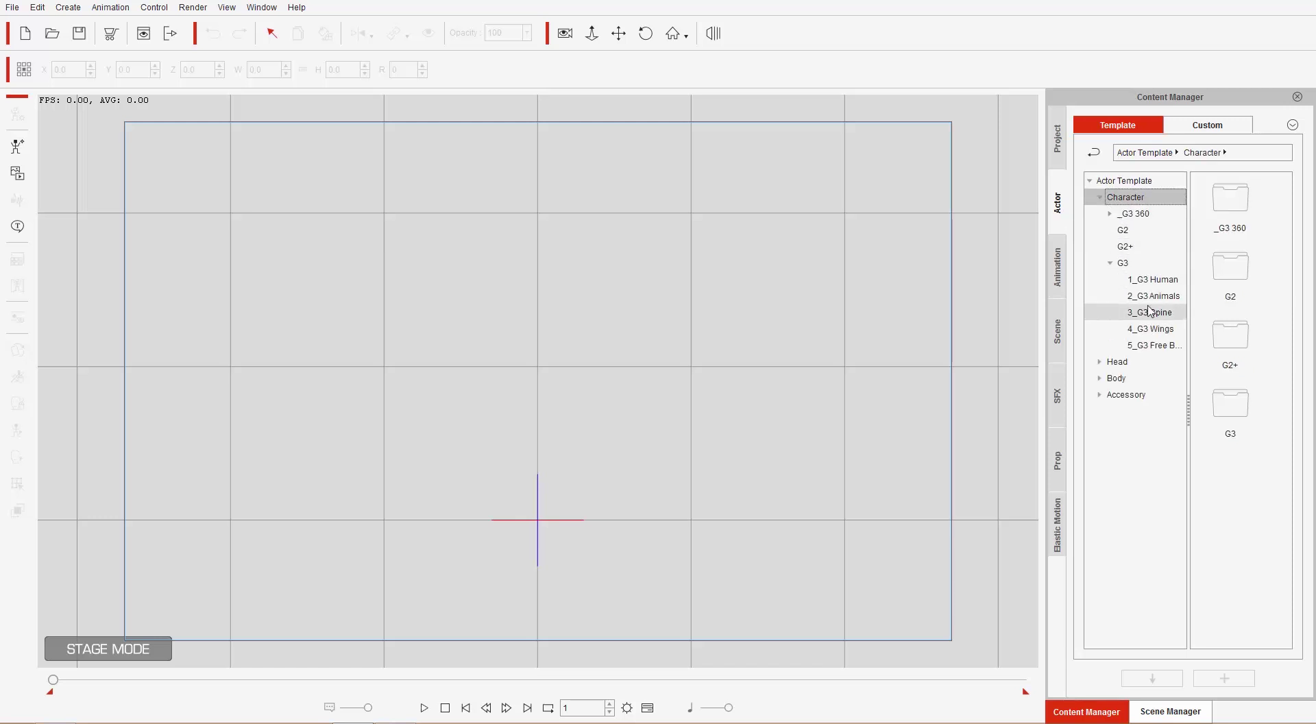
left_click(1153, 279)
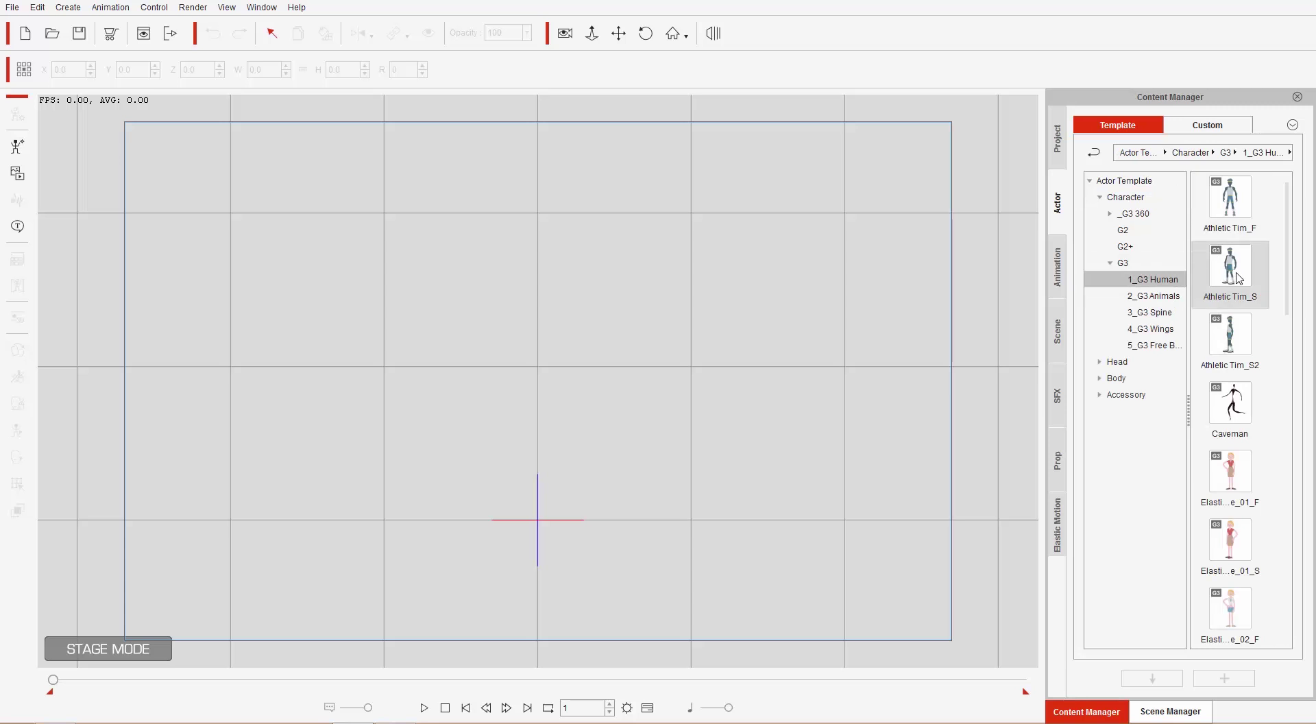
double_click(1231, 267)
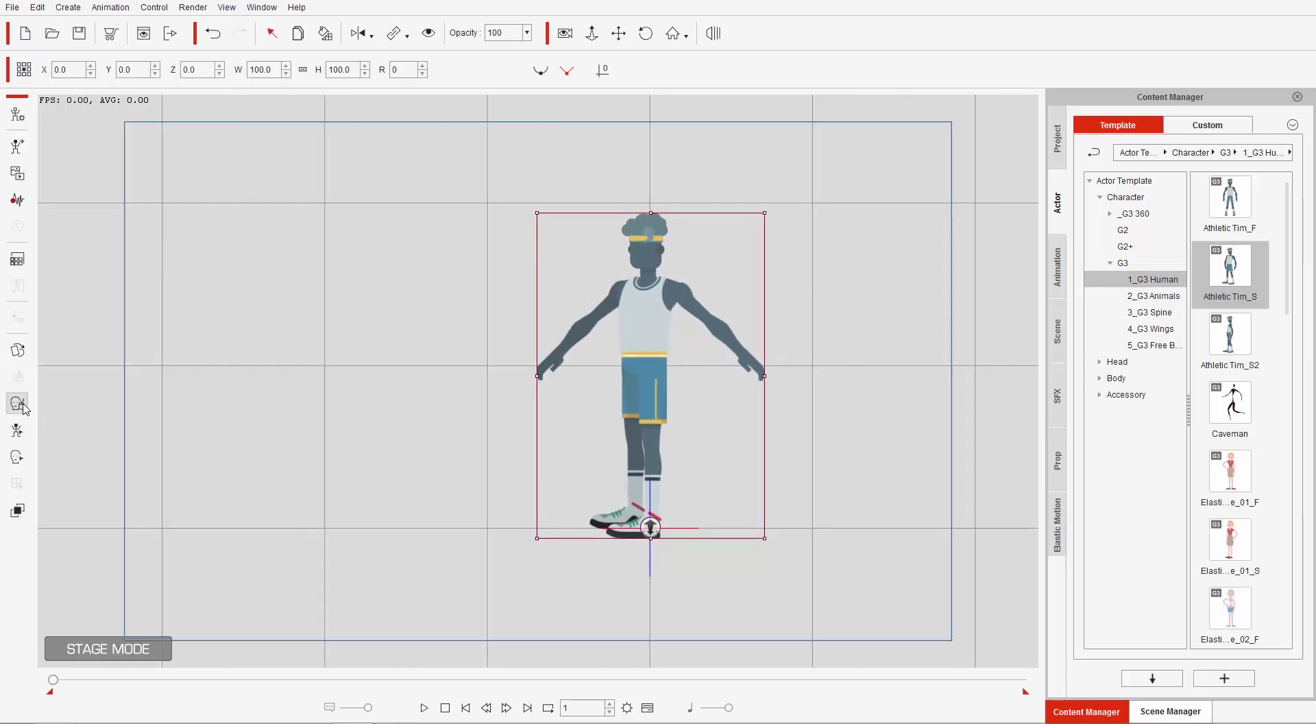
- Open the 2D Motion Key Editor for the athletic character on the stage
left_click(17, 430)
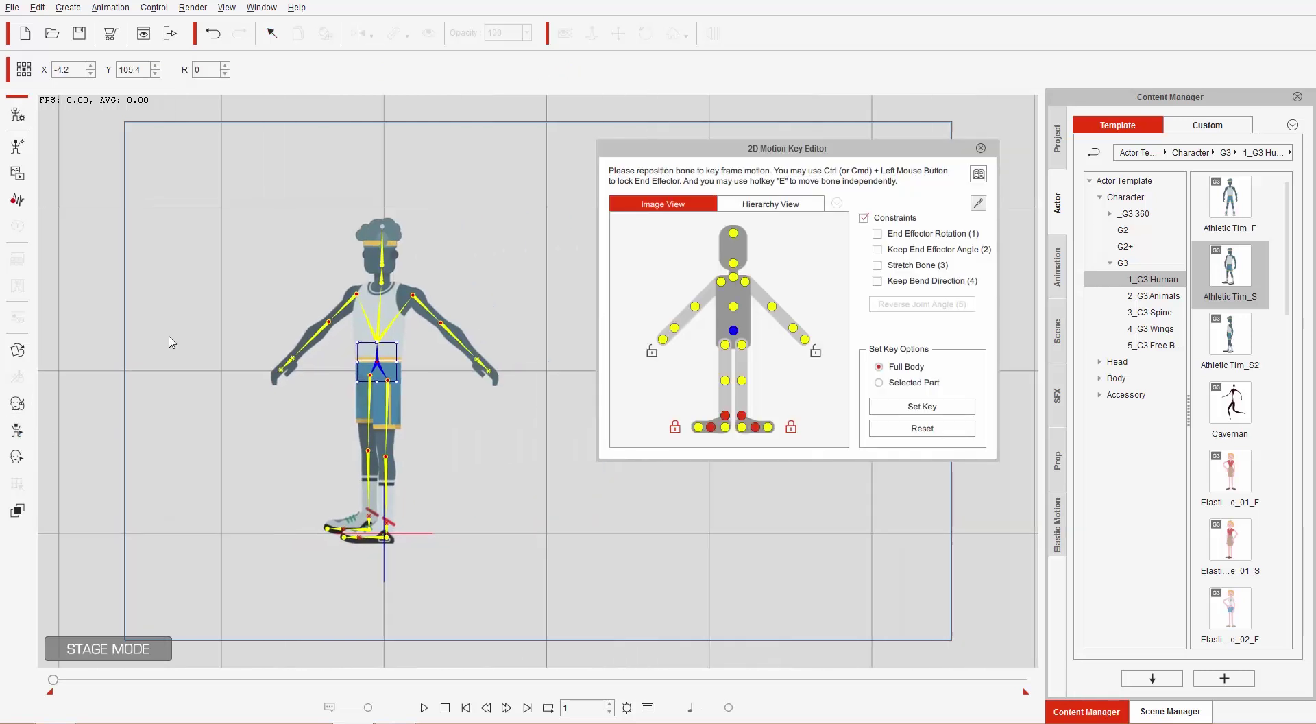
scroll(500, 505, "up", 5)
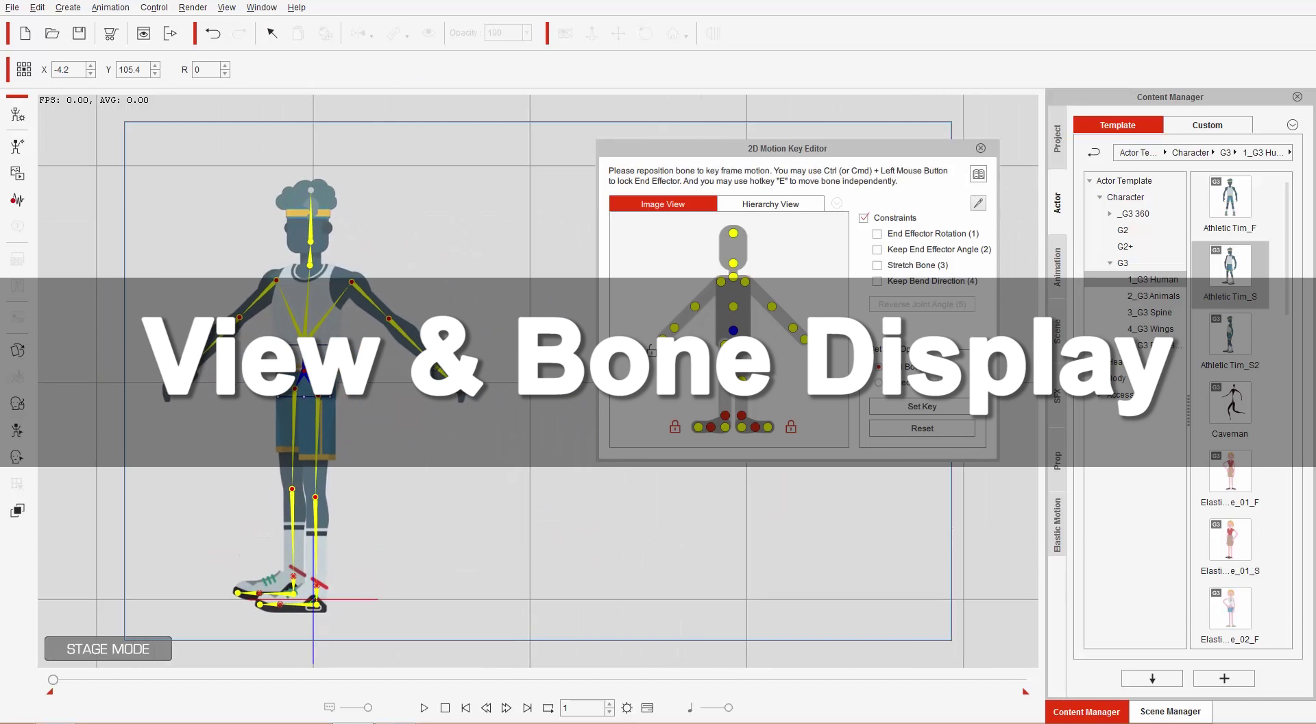
scroll(528, 255, "up", 4)
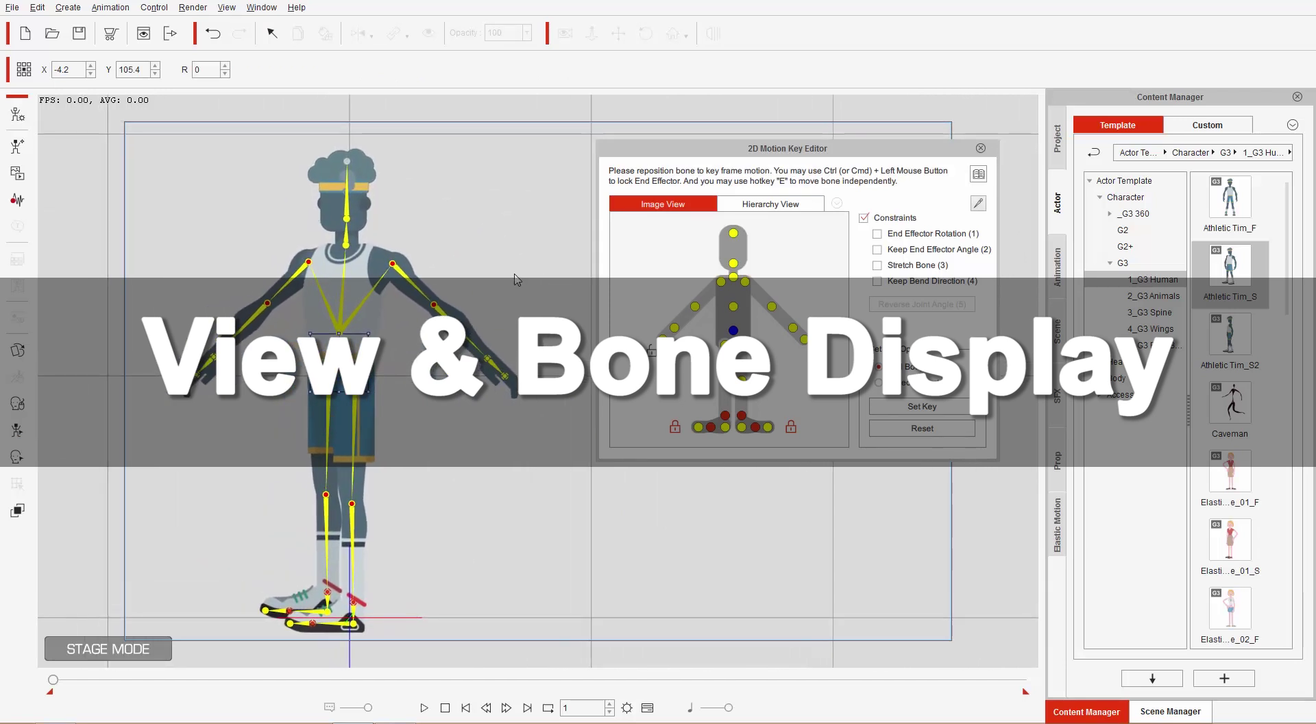
left_click_drag(528, 255, 529, 263)
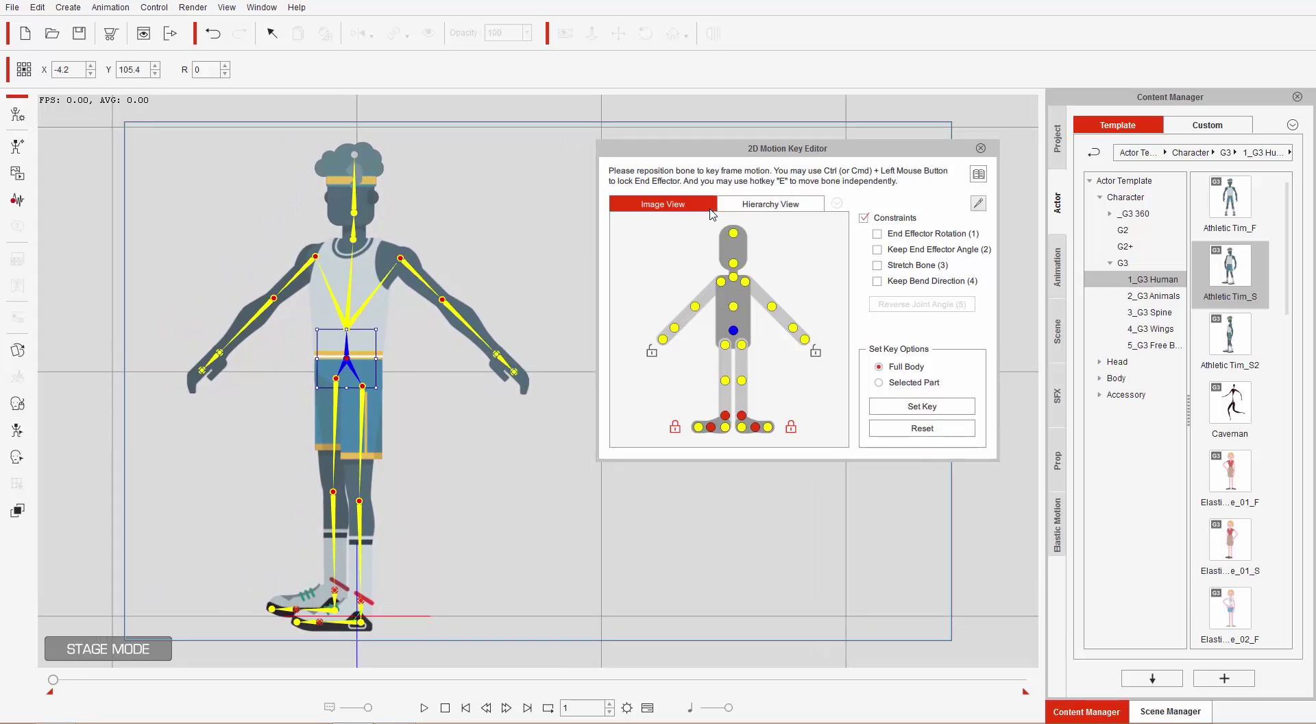
- Select the right forearm, right hand, hip and head bones one after another on the Image View dummy
left_click(759, 214)
left_click(700, 210)
left_click(731, 212)
left_click(691, 212)
left_click(695, 306)
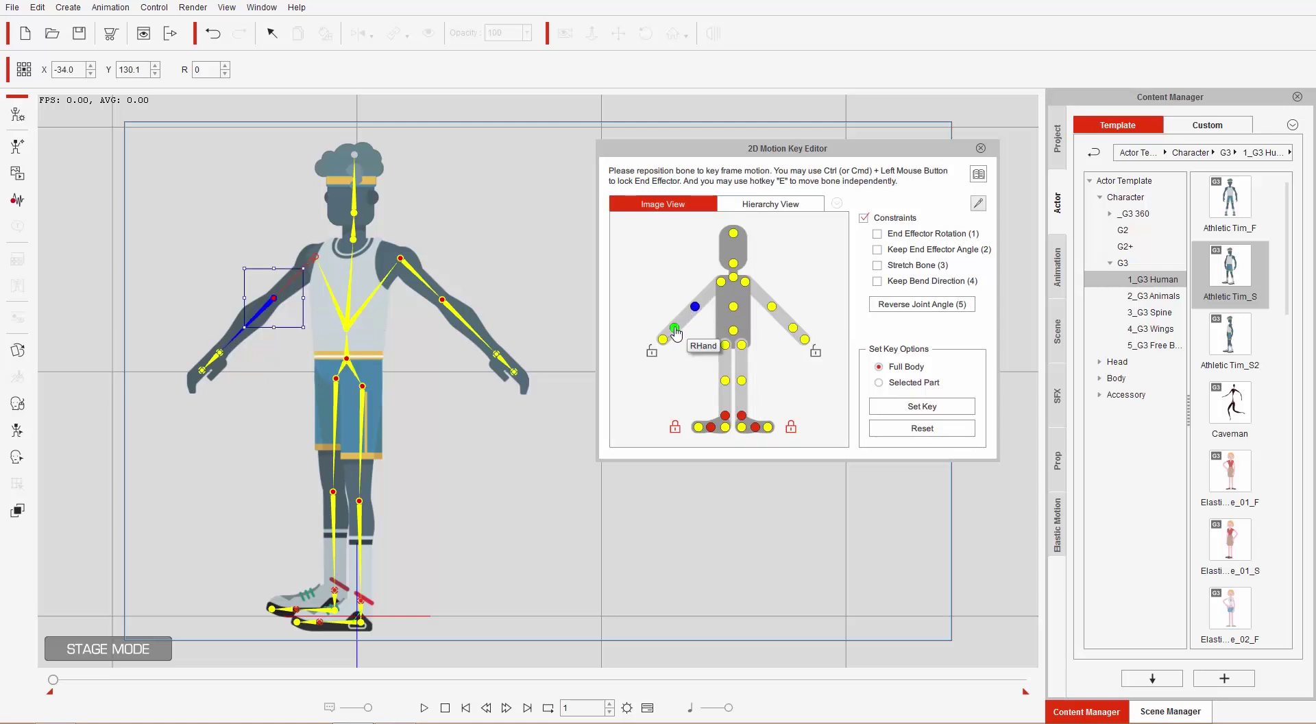
left_click(675, 329)
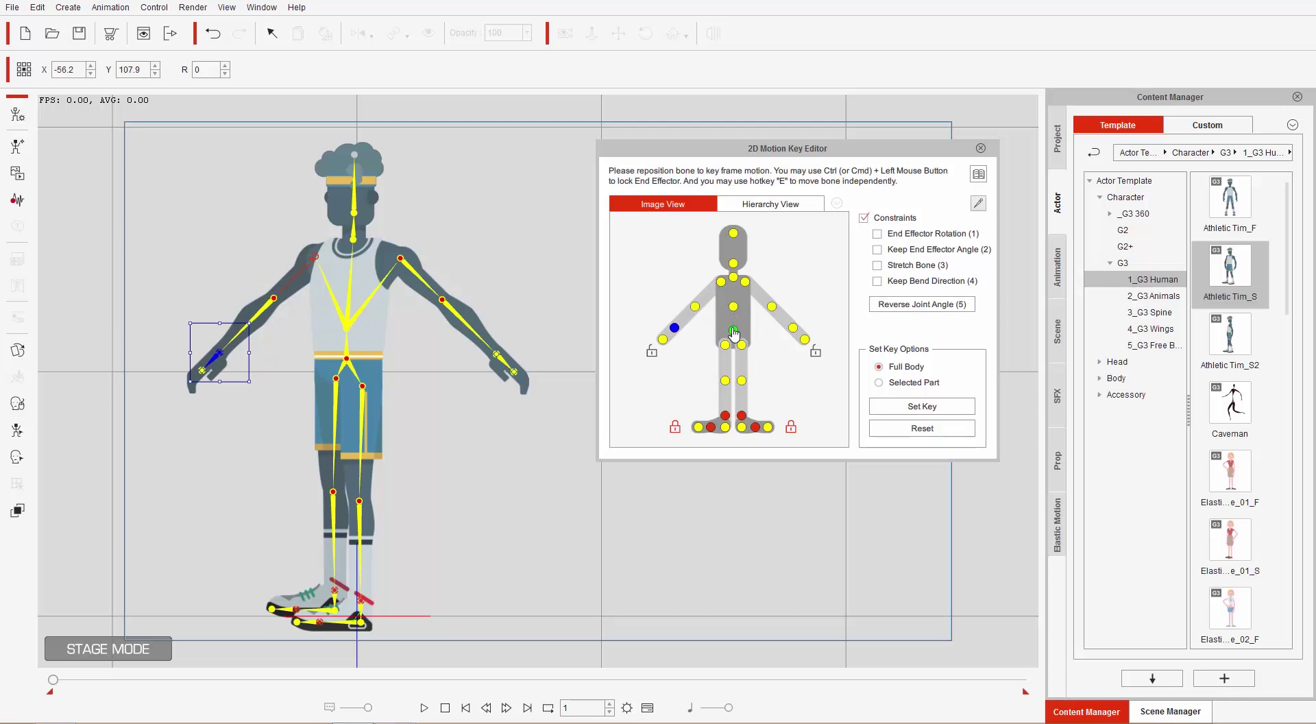
left_click(733, 333)
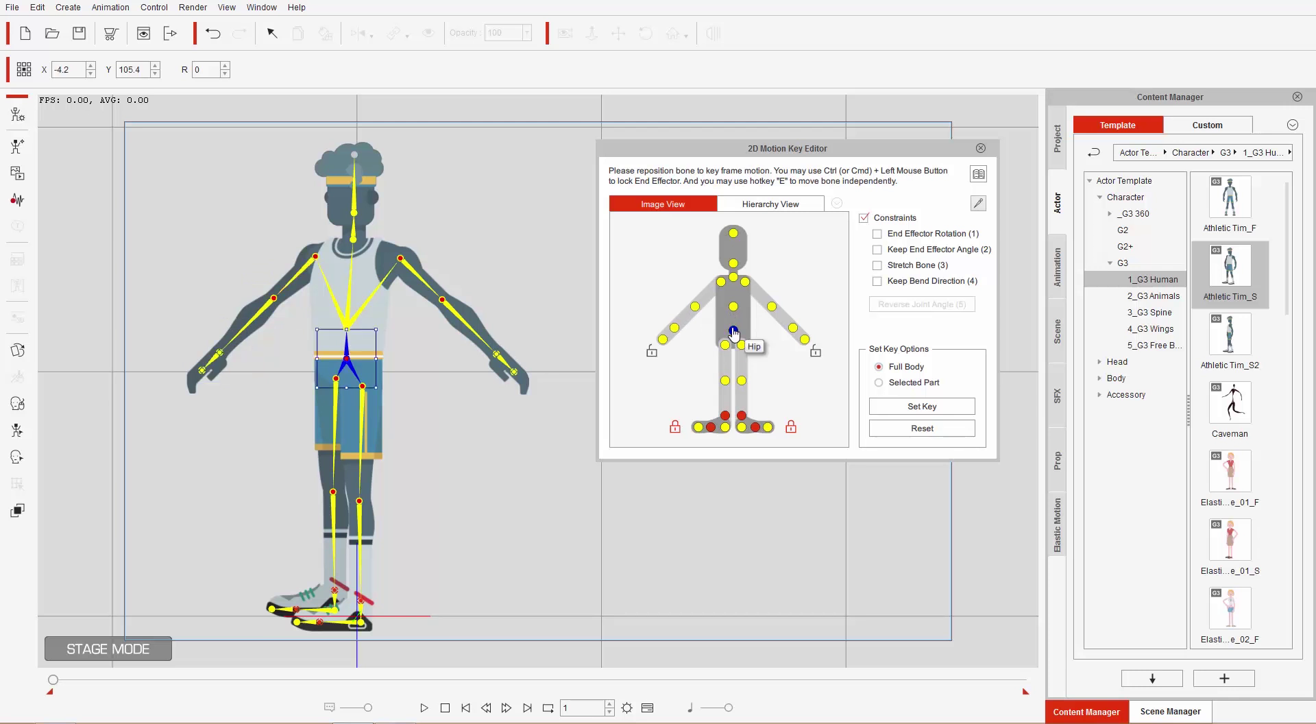
left_click(734, 264)
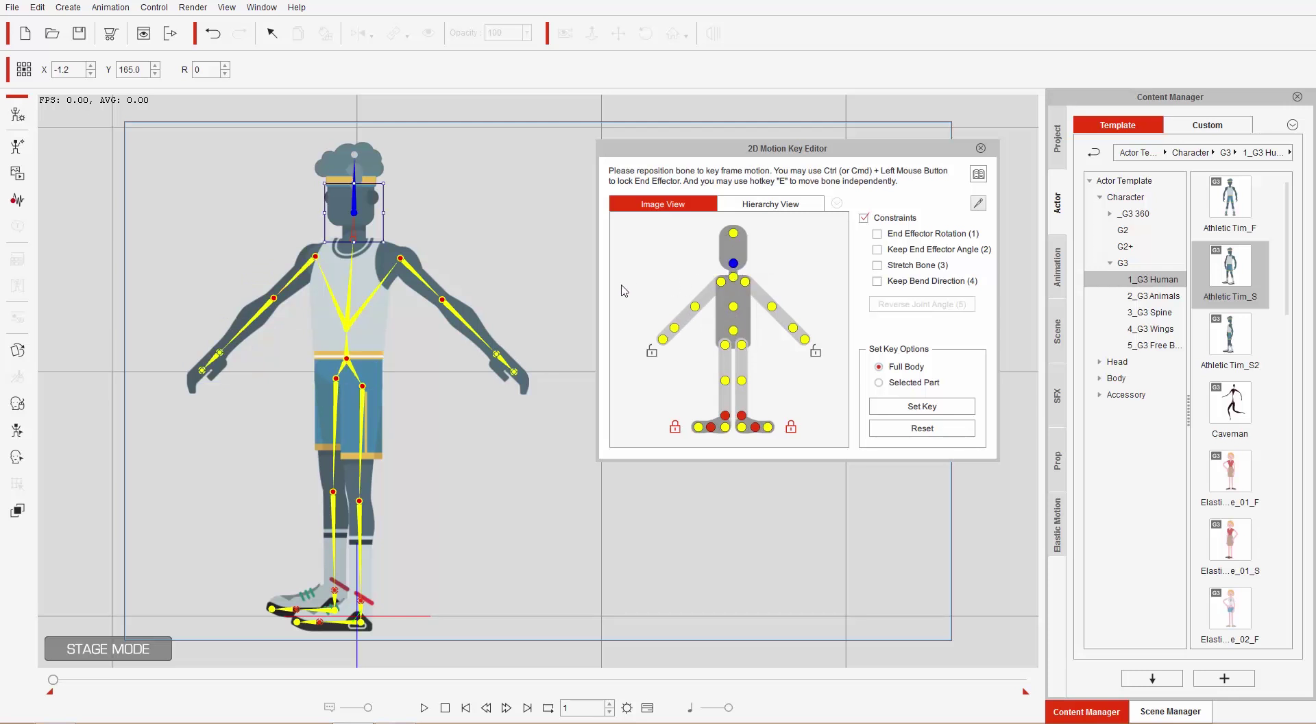
- Select the torso, left forearm and left thigh bones directly on the character
left_click(370, 308)
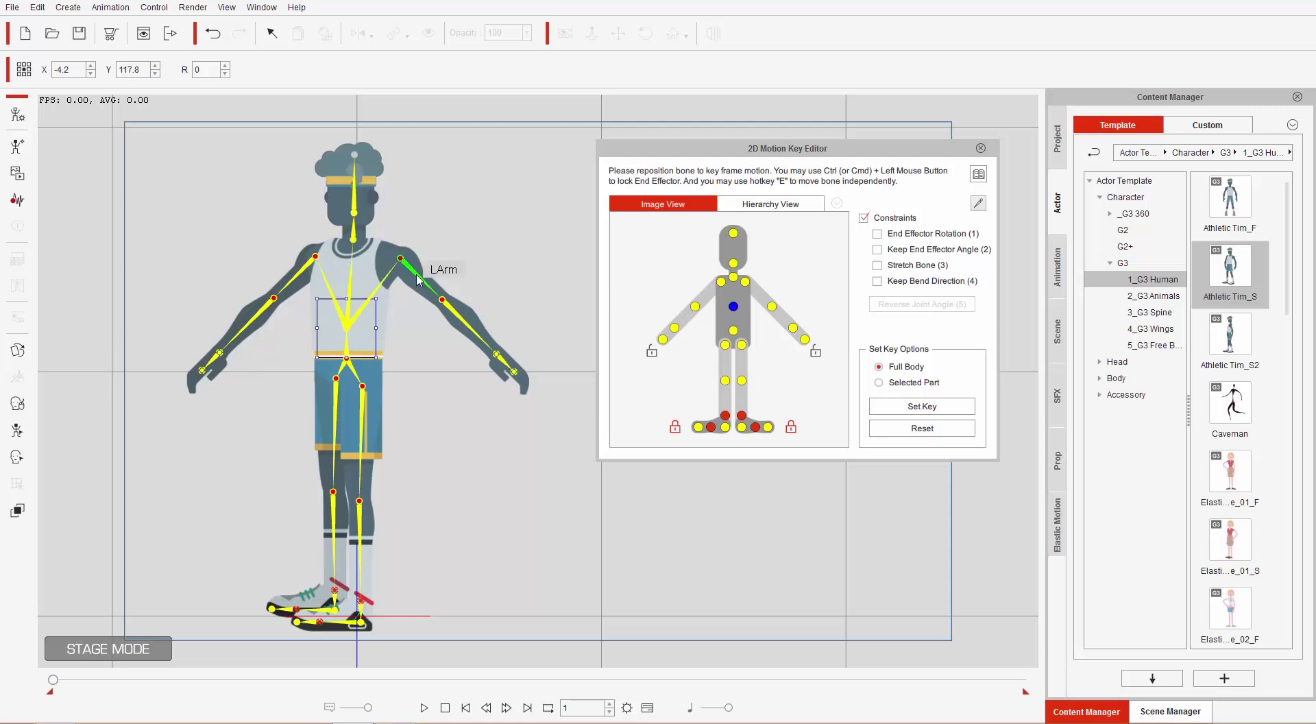
left_click(442, 333)
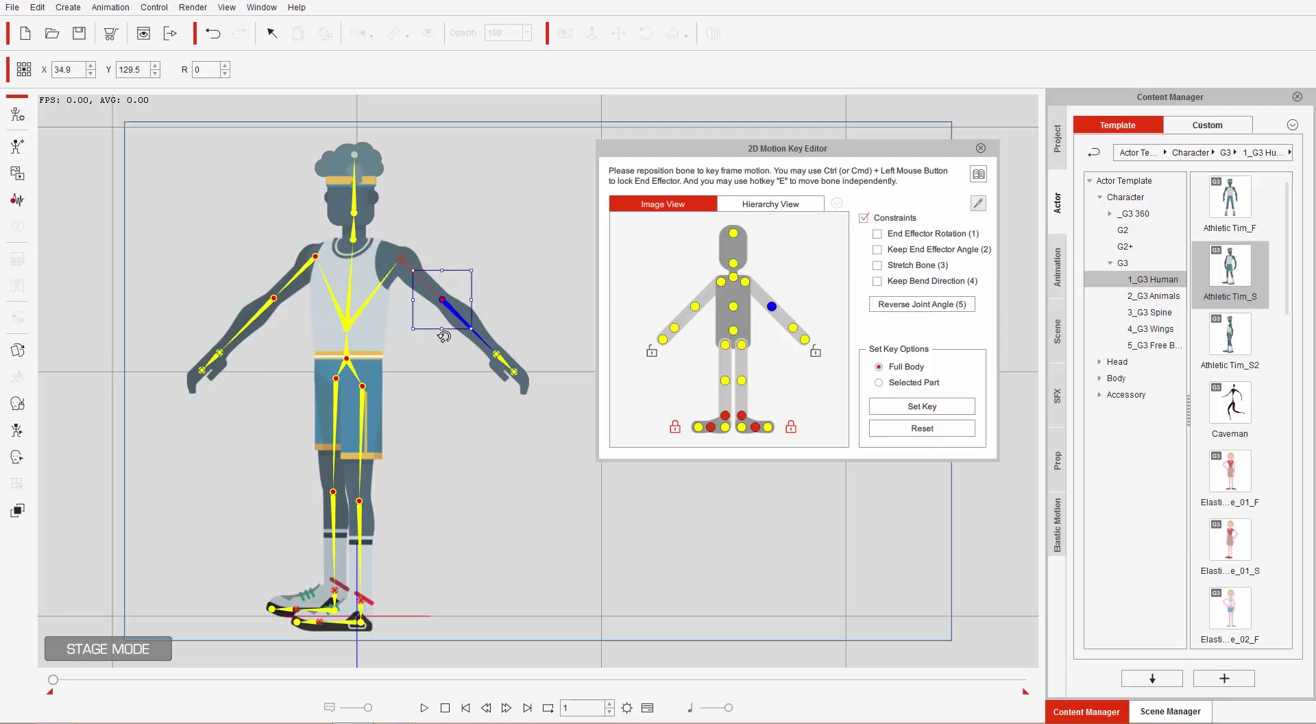
left_click(360, 409)
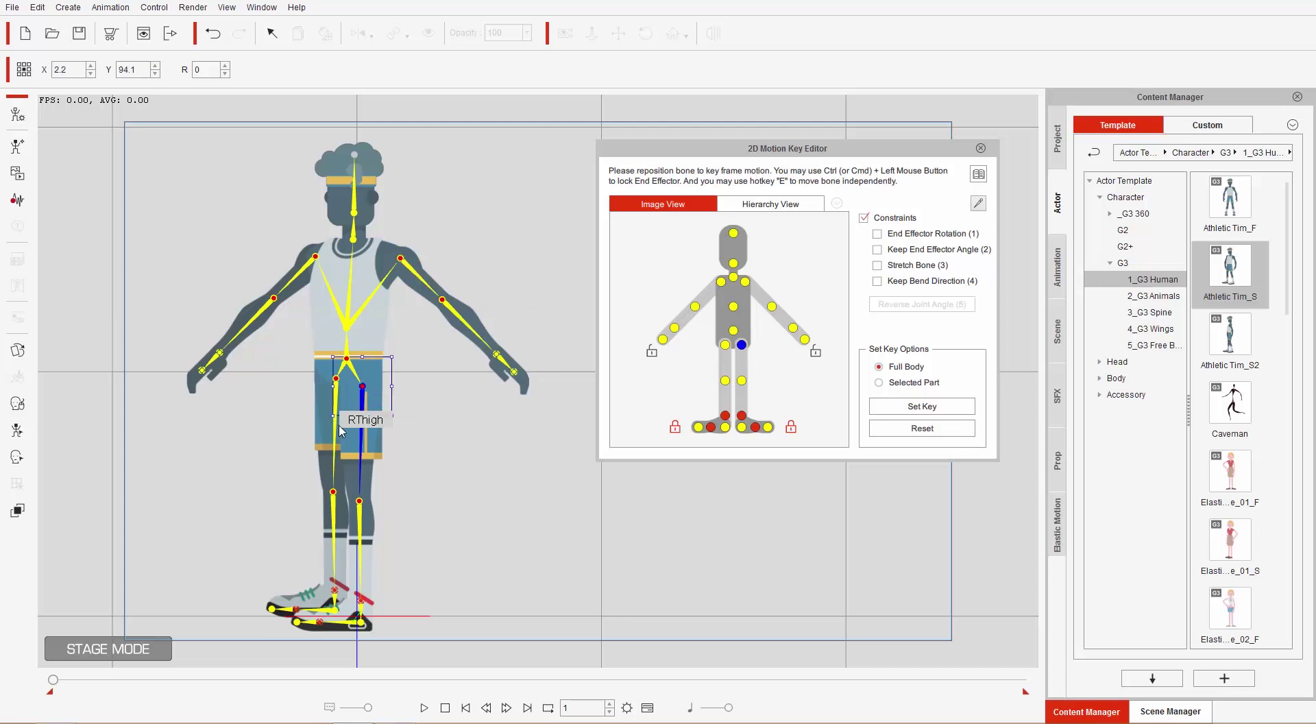
- Show the bones in Hierarchy View and select Hip, Torso, Neck and Head in turn
left_click(764, 206)
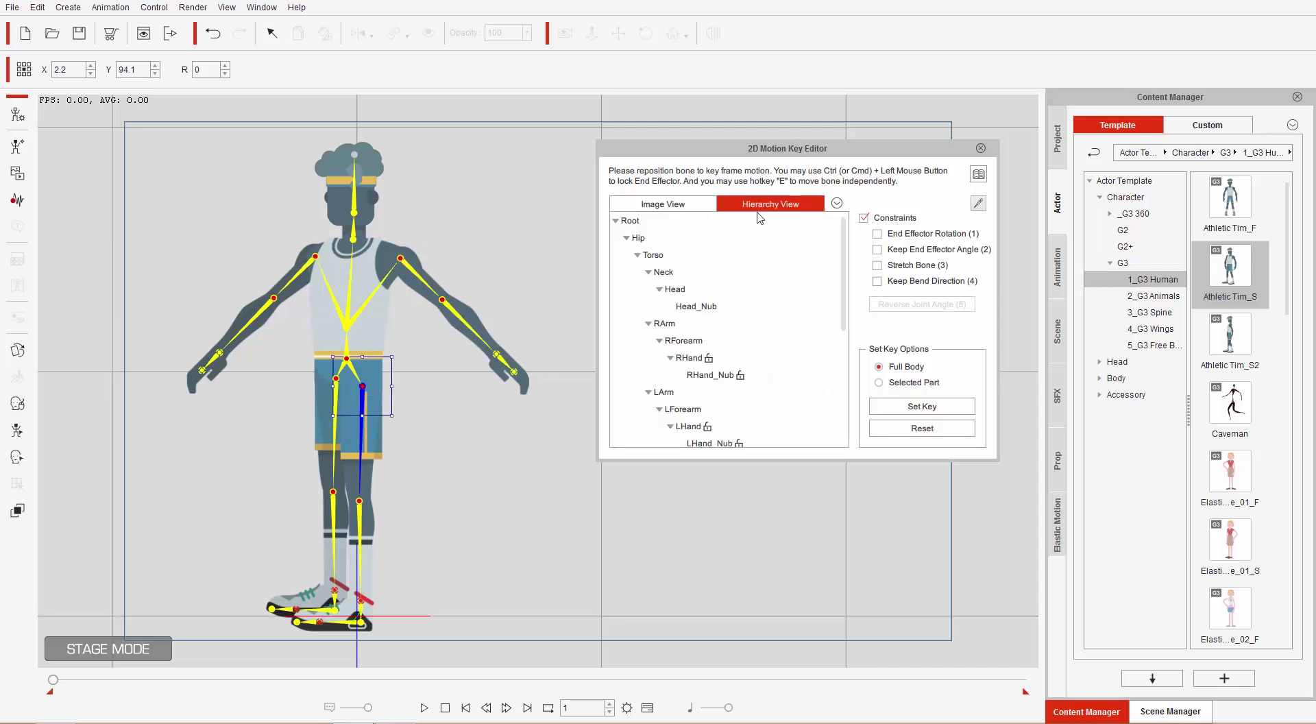
left_click(654, 255)
left_click(647, 241)
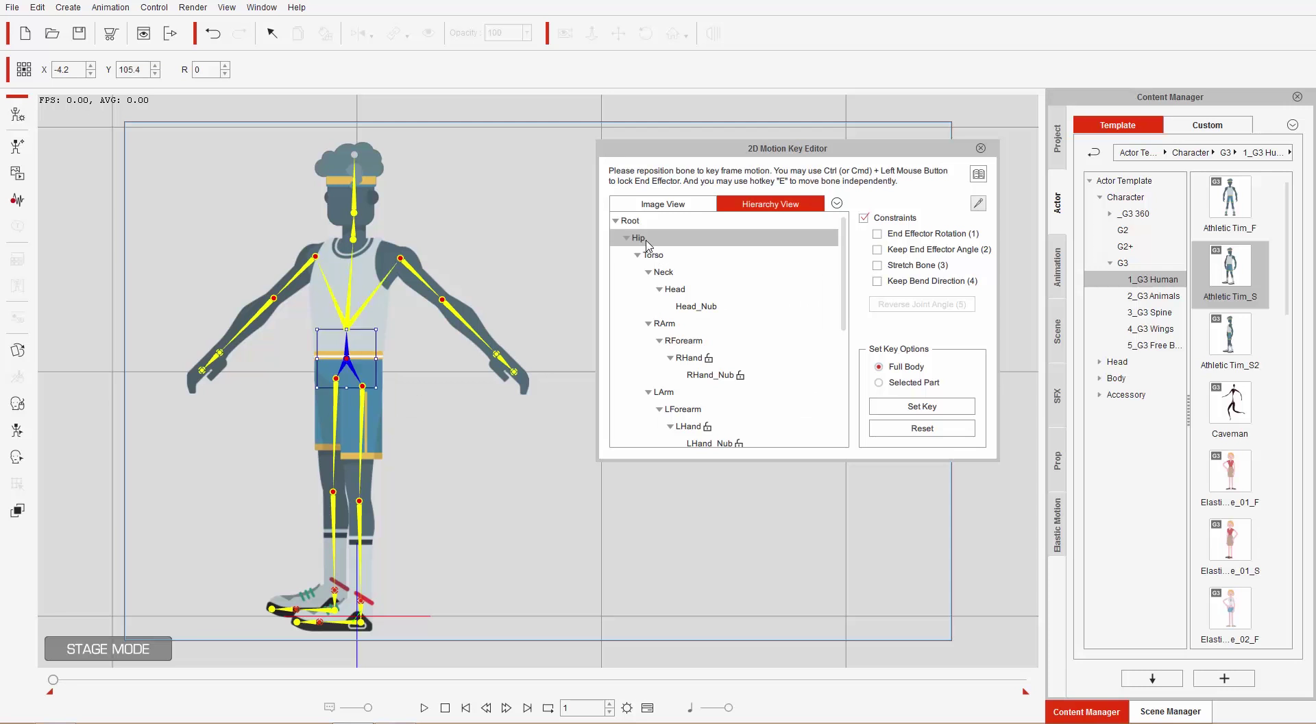
left_click(662, 256)
left_click(664, 272)
left_click(670, 288)
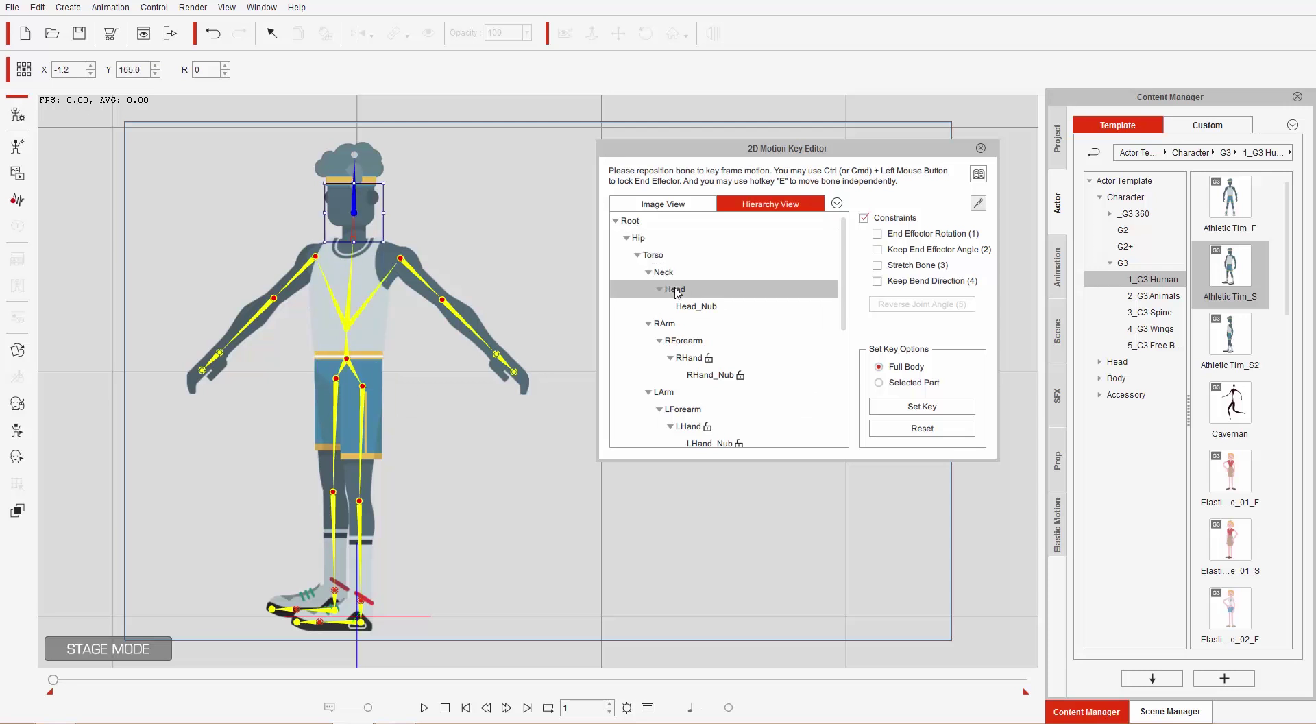
- Collapse the Neck, RArm, LForearm, LThigh and Torso branches of the bone hierarchy
left_click(647, 273)
left_click(649, 288)
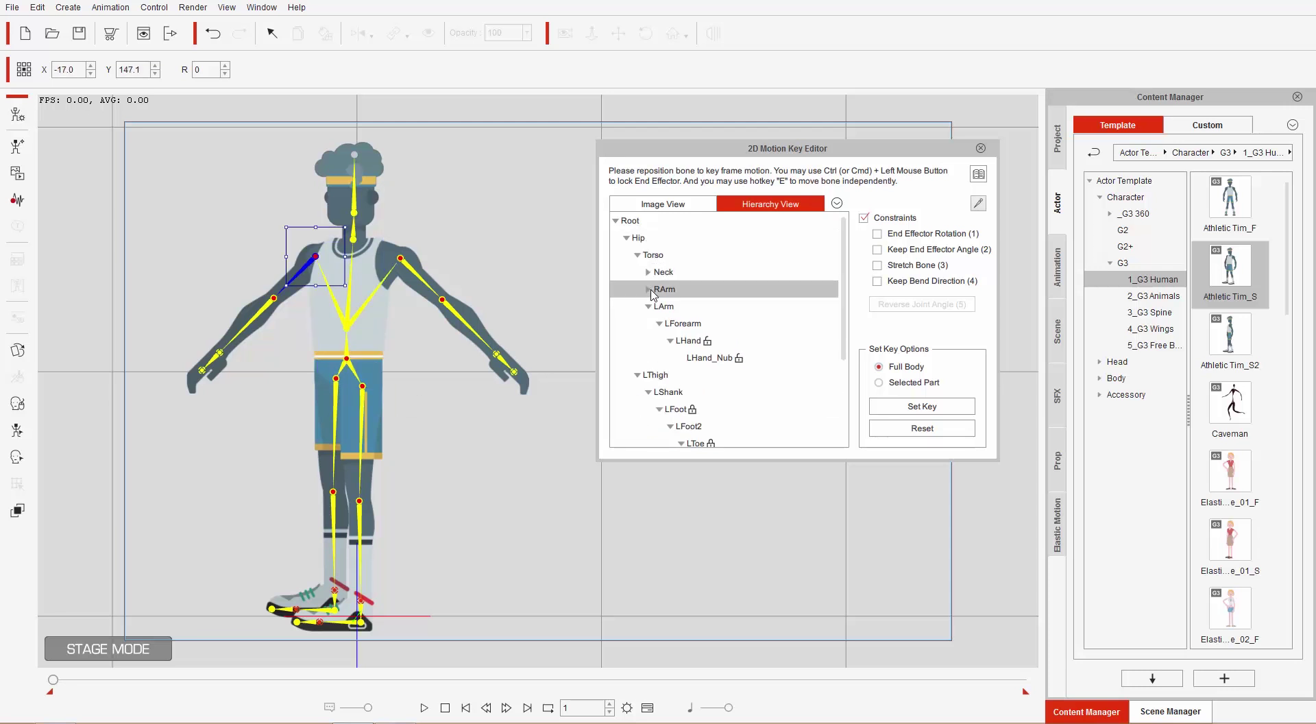
left_click(659, 324)
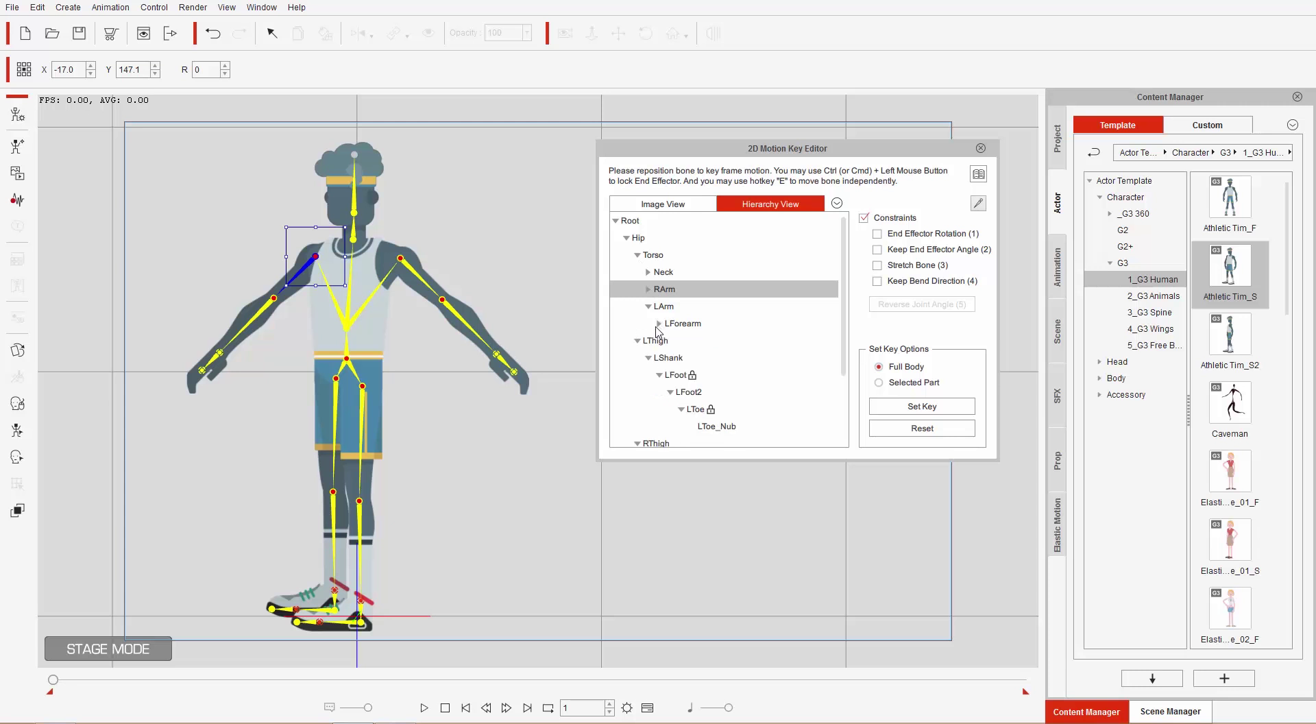
left_click(636, 340)
left_click(637, 256)
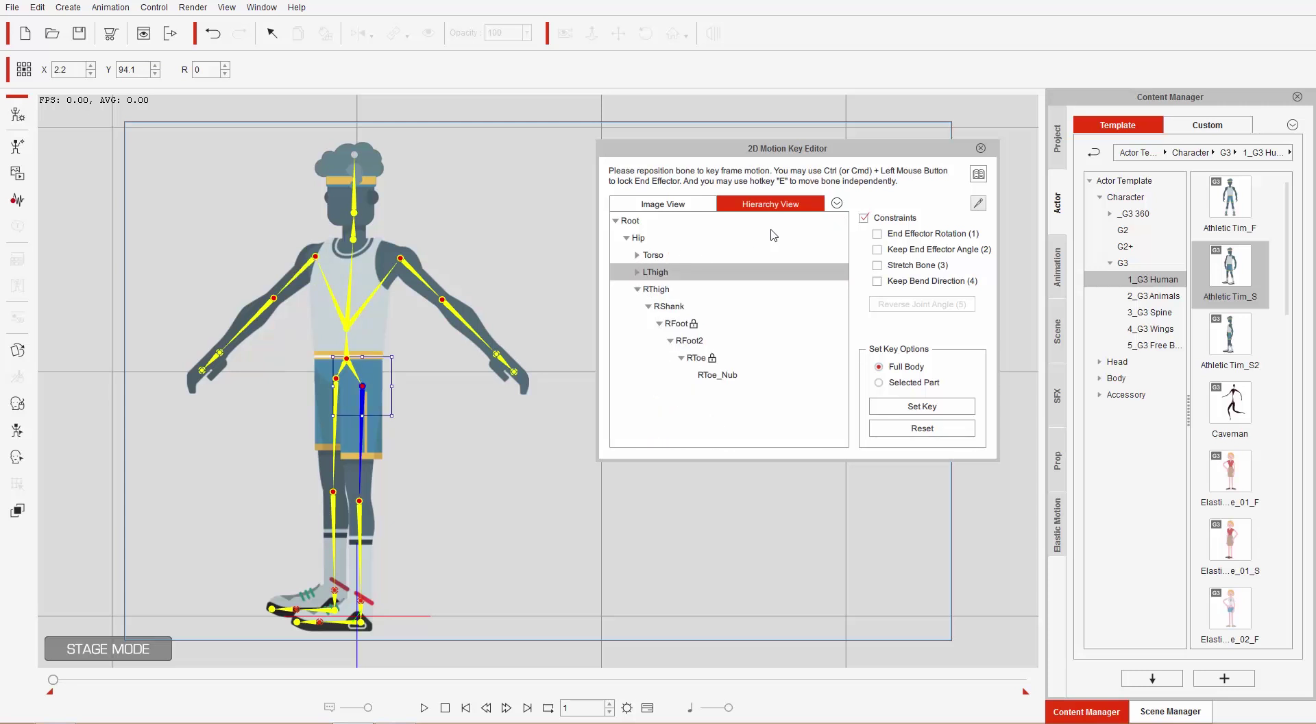
- Collapse the whole bone hierarchy and expand only its Root and Hip levels
left_click(839, 205)
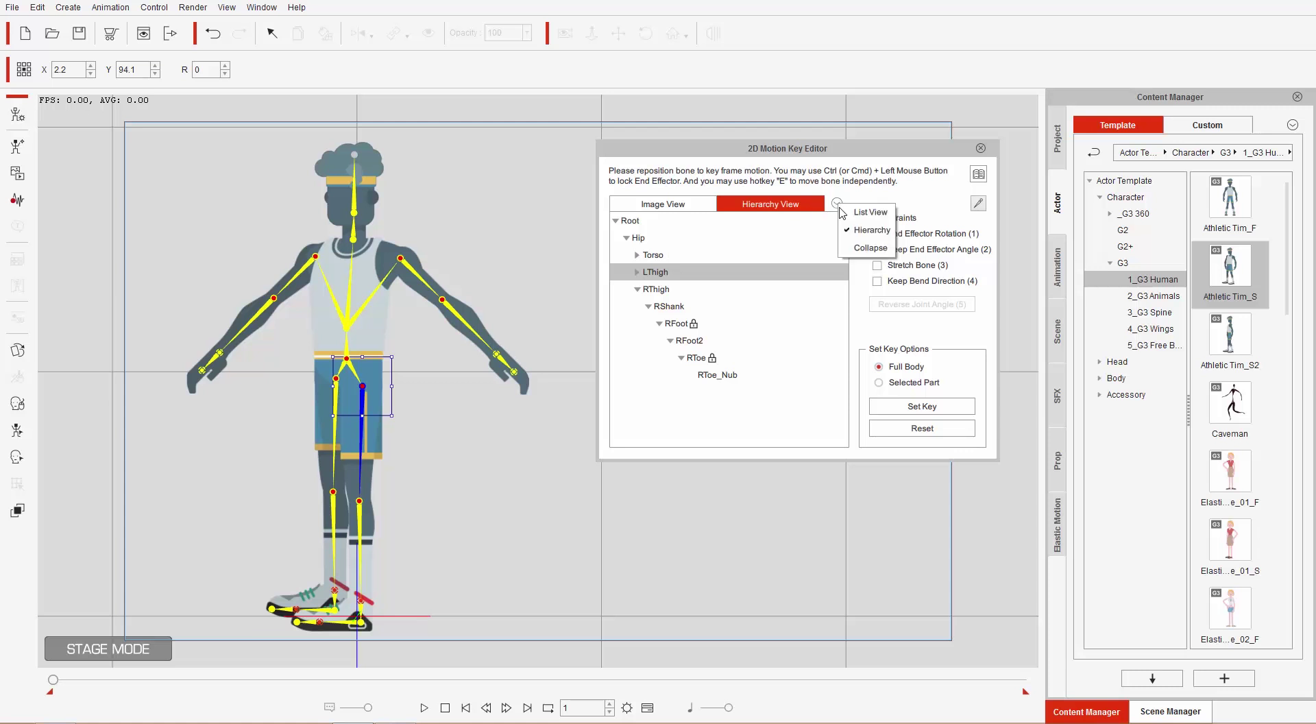
left_click(867, 251)
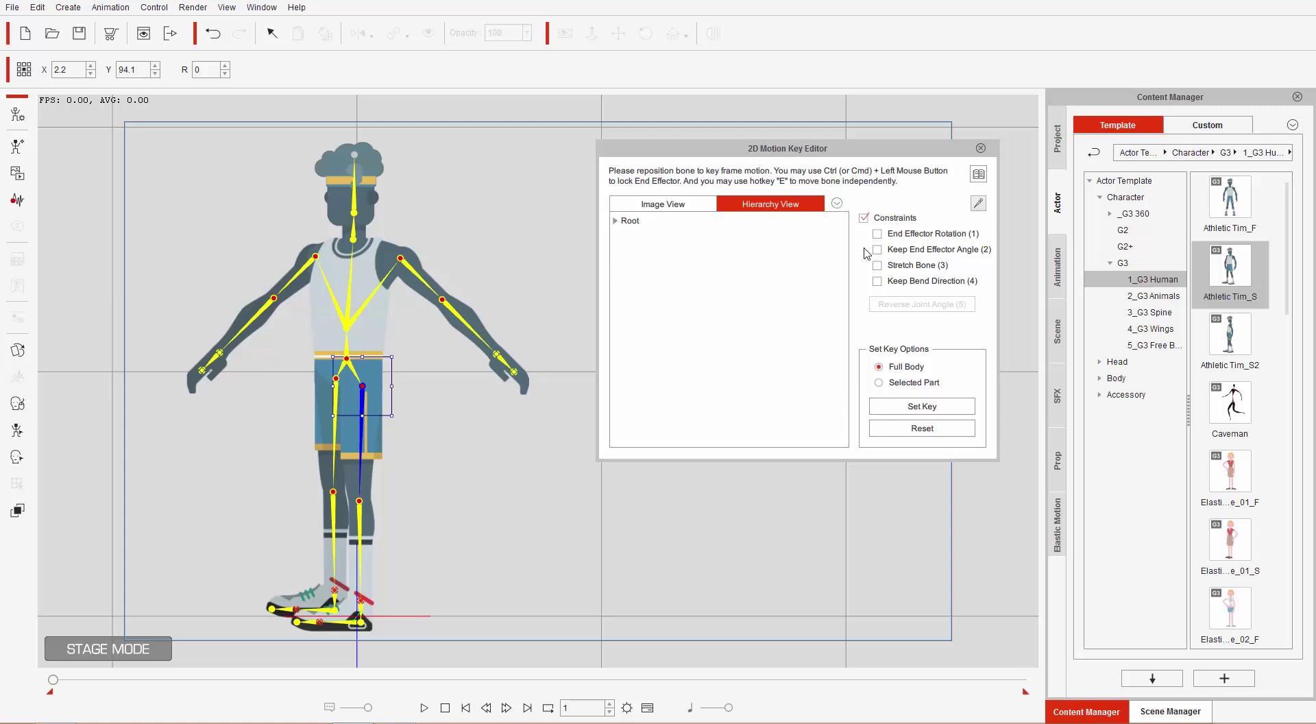
left_click(616, 221)
left_click(626, 237)
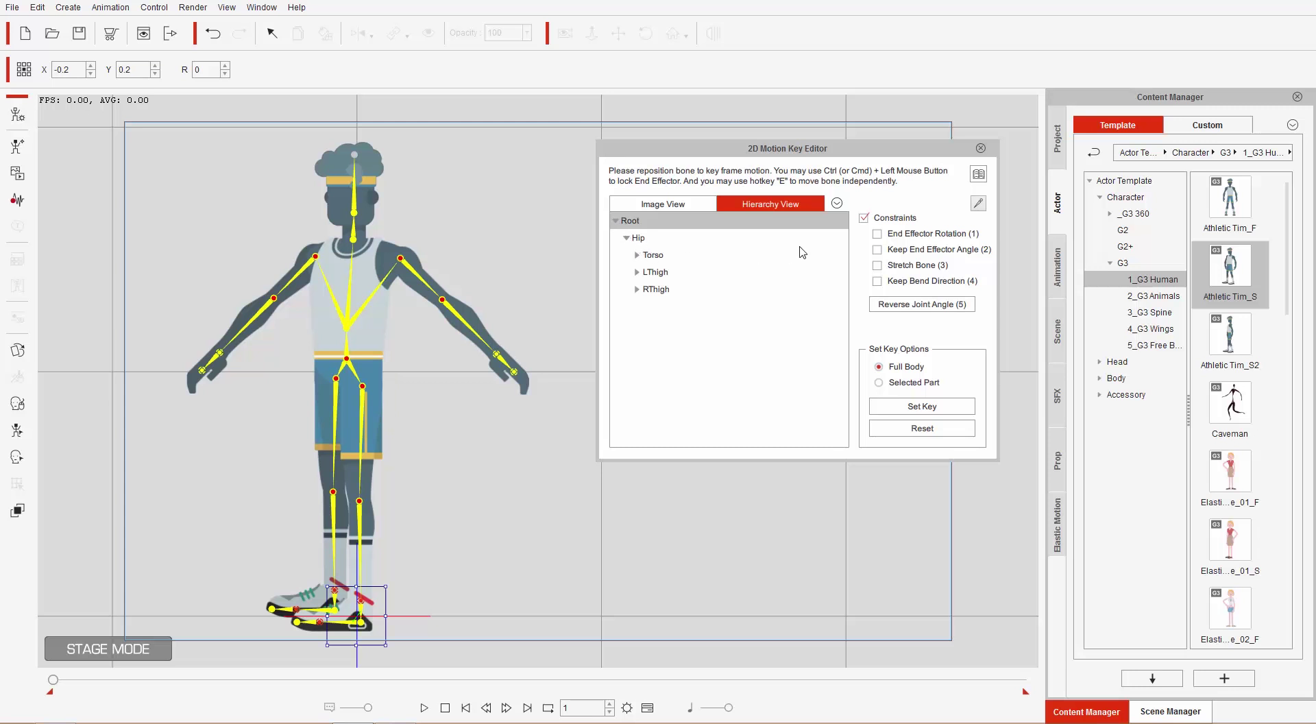
- Display the bones as a flat List View, select Head and look through the listed bones
left_click(837, 204)
left_click(869, 213)
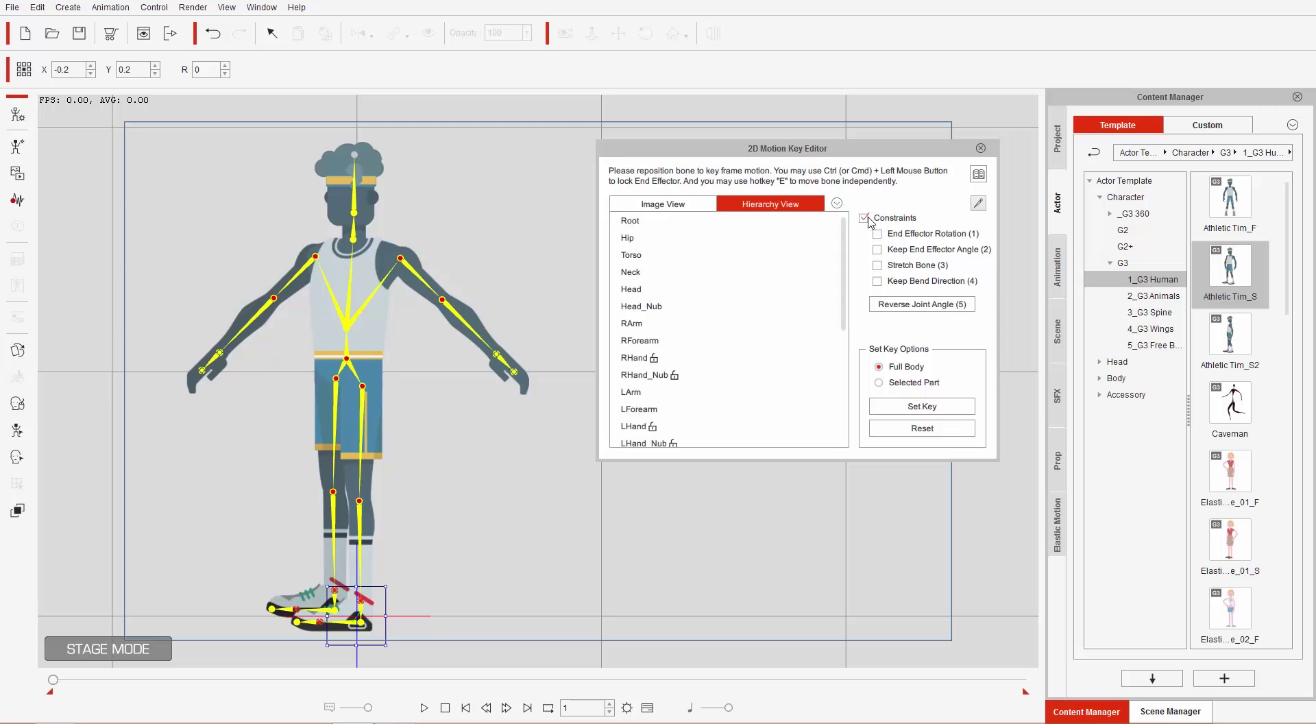
left_click(640, 293)
scroll(706, 330, "down", 4)
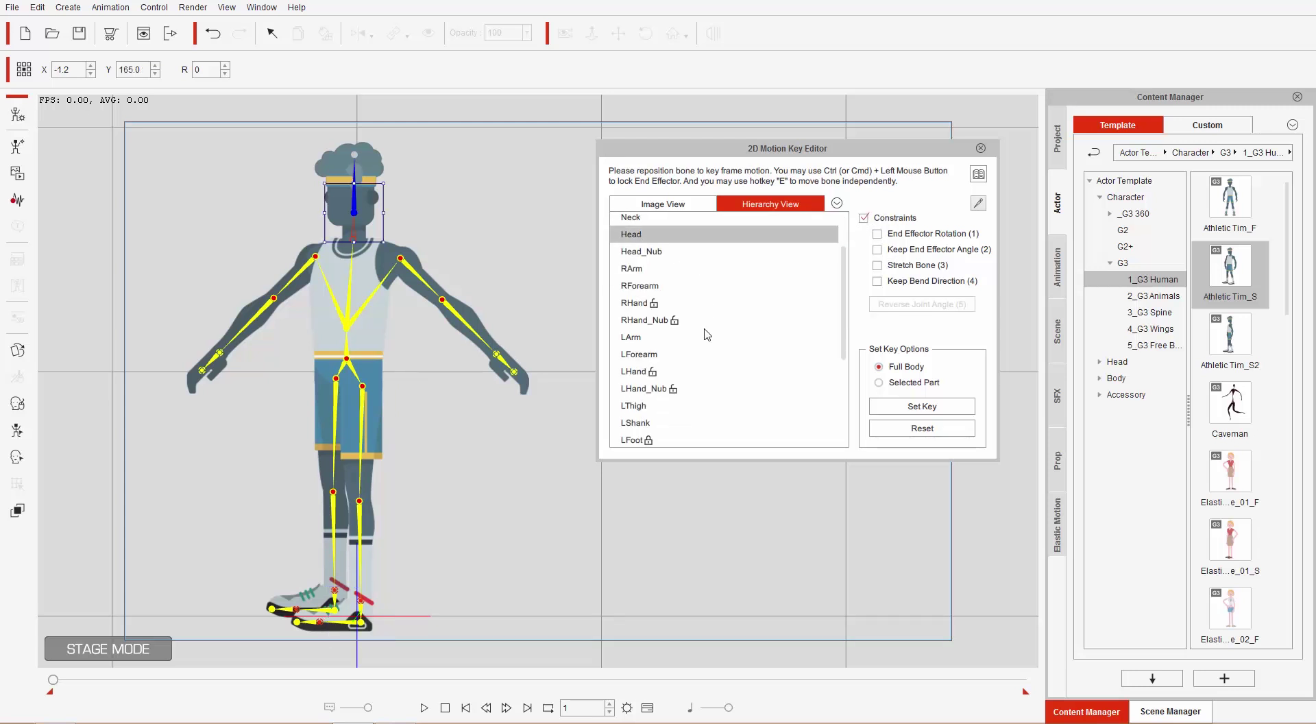
scroll(688, 352, "up", 4)
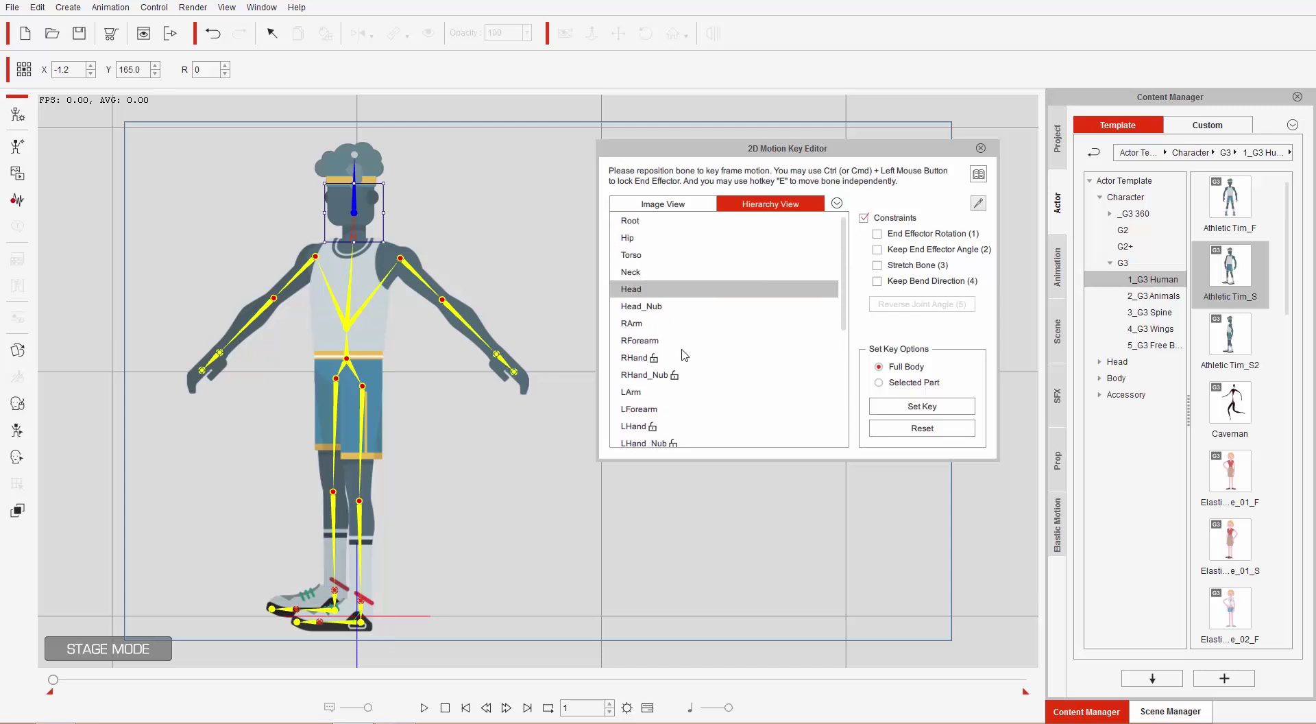
scroll(683, 354, "down", 1)
- Collapse the bone tree, restore the full Hierarchy display and toggle the lock on RHand
left_click(837, 203)
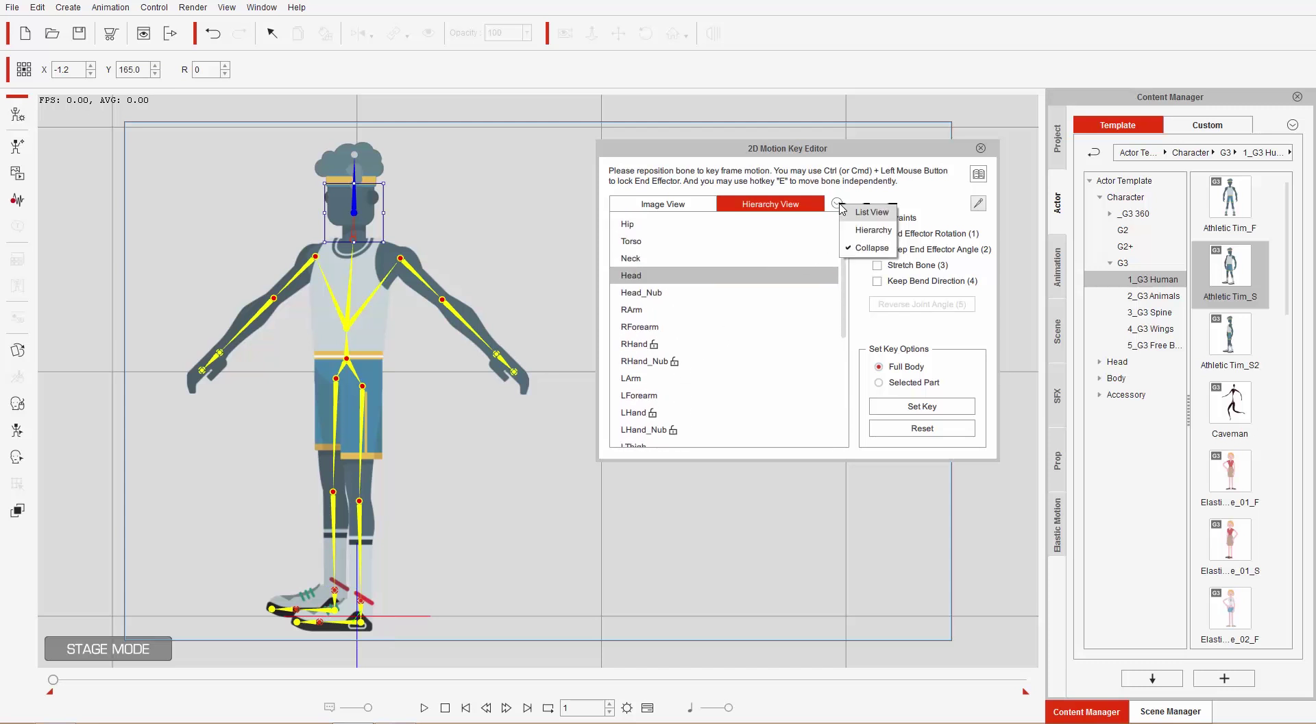
left_click(867, 245)
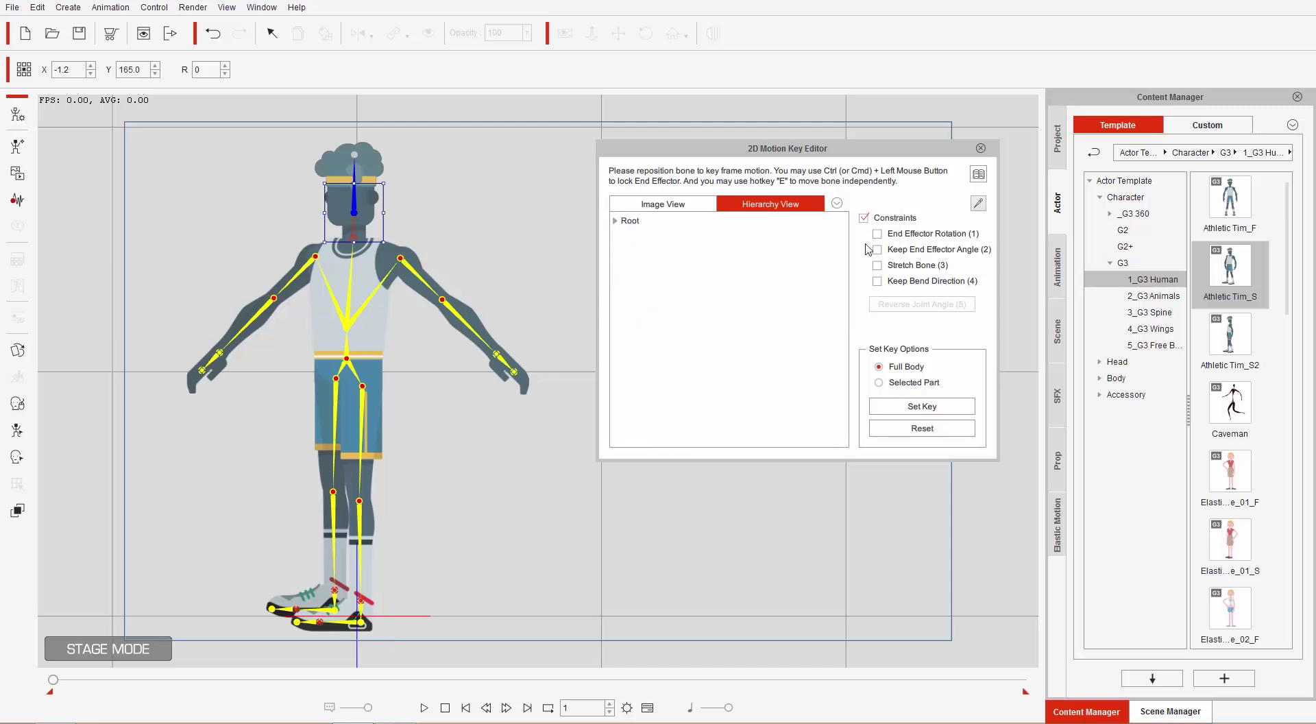
left_click(836, 203)
left_click(861, 235)
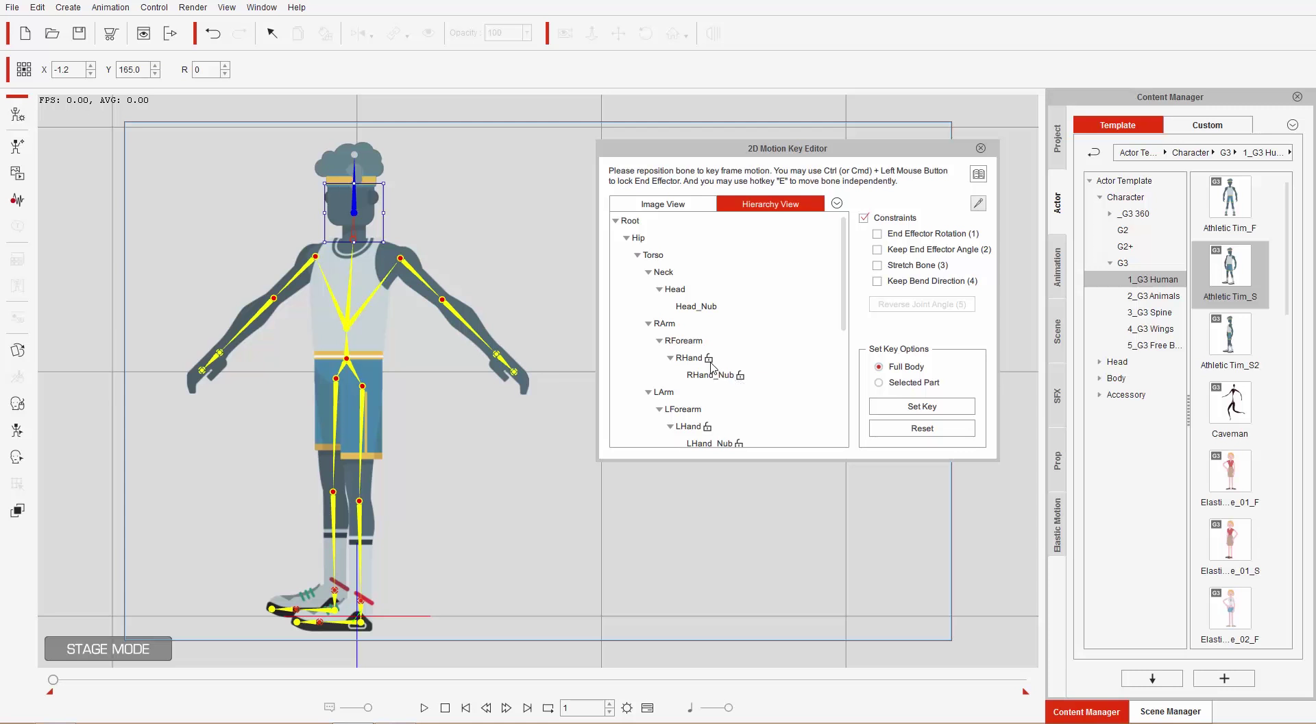
left_click(711, 364)
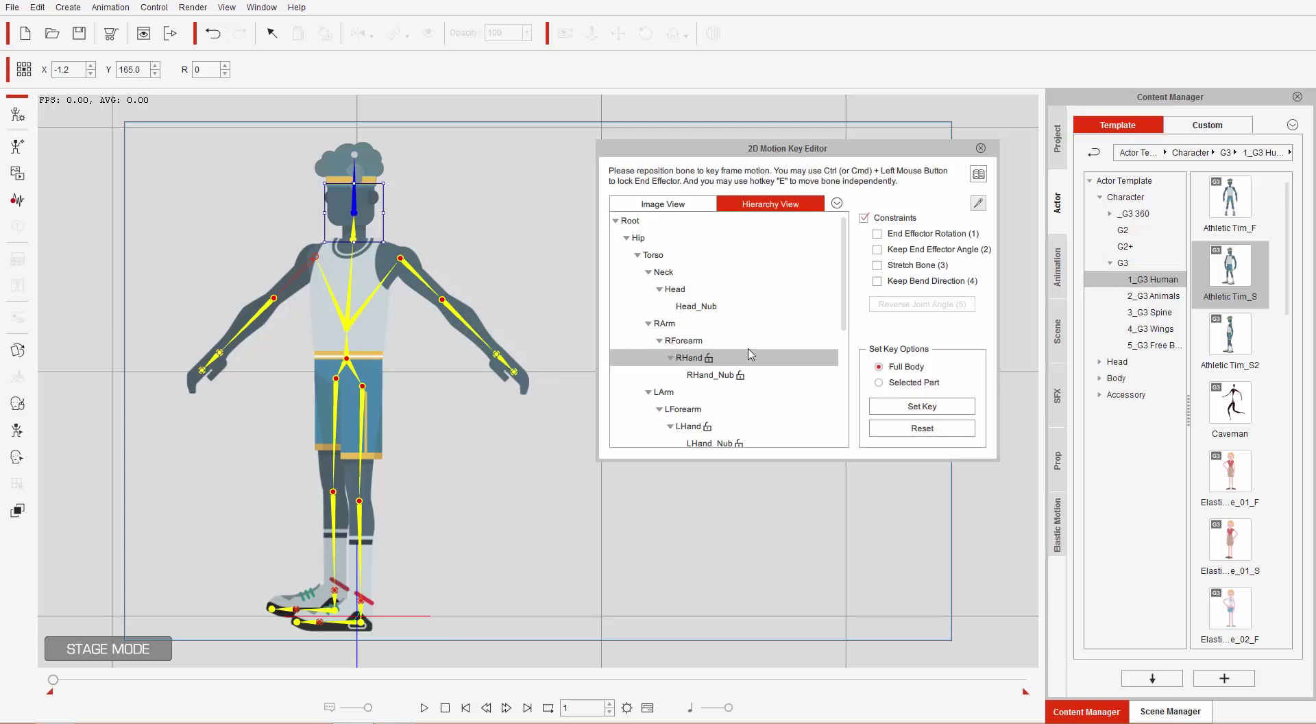
- Return to Image View and toggle the locks of the right leg and both hands on and off
left_click(697, 207)
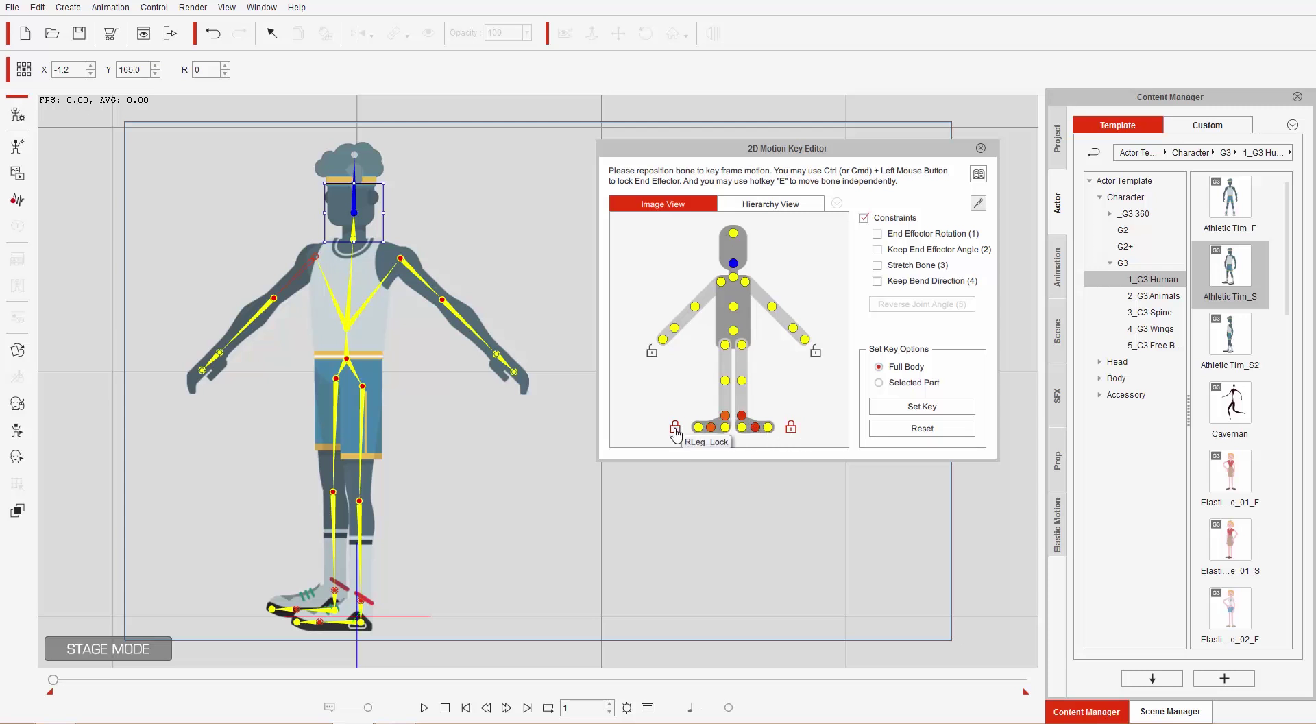
left_click(791, 429)
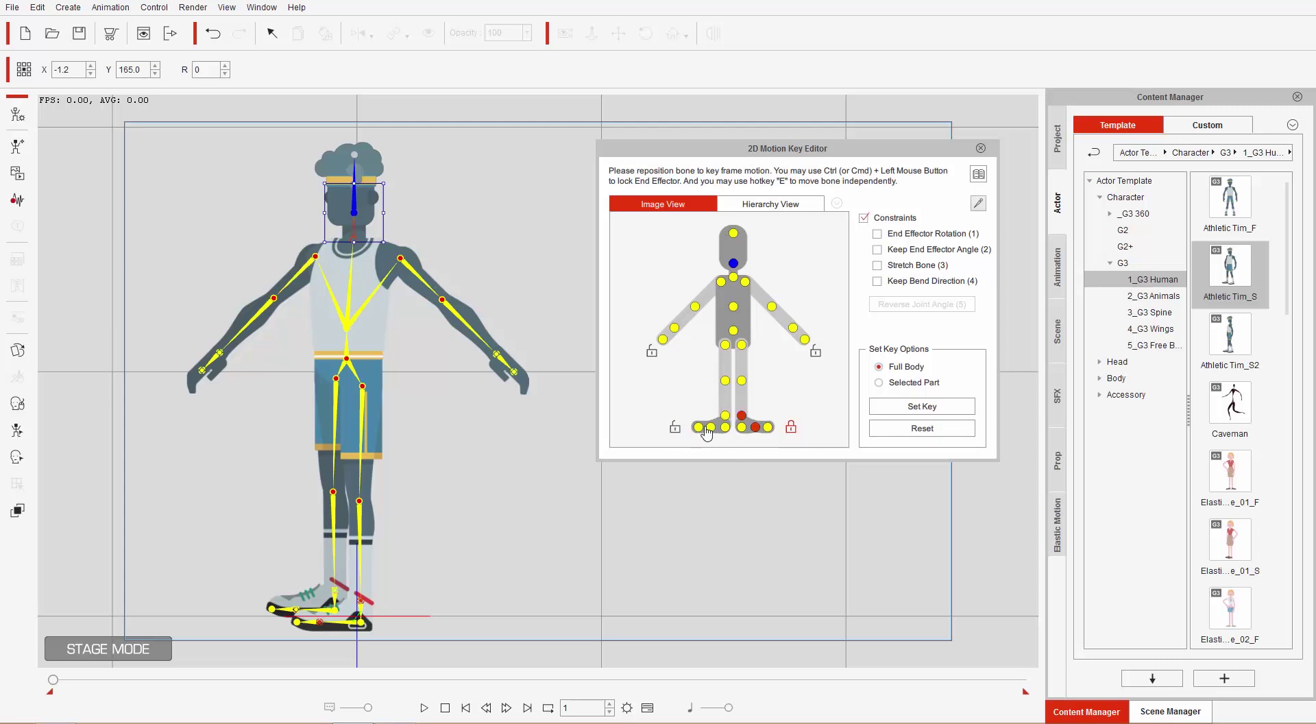
left_click(675, 426)
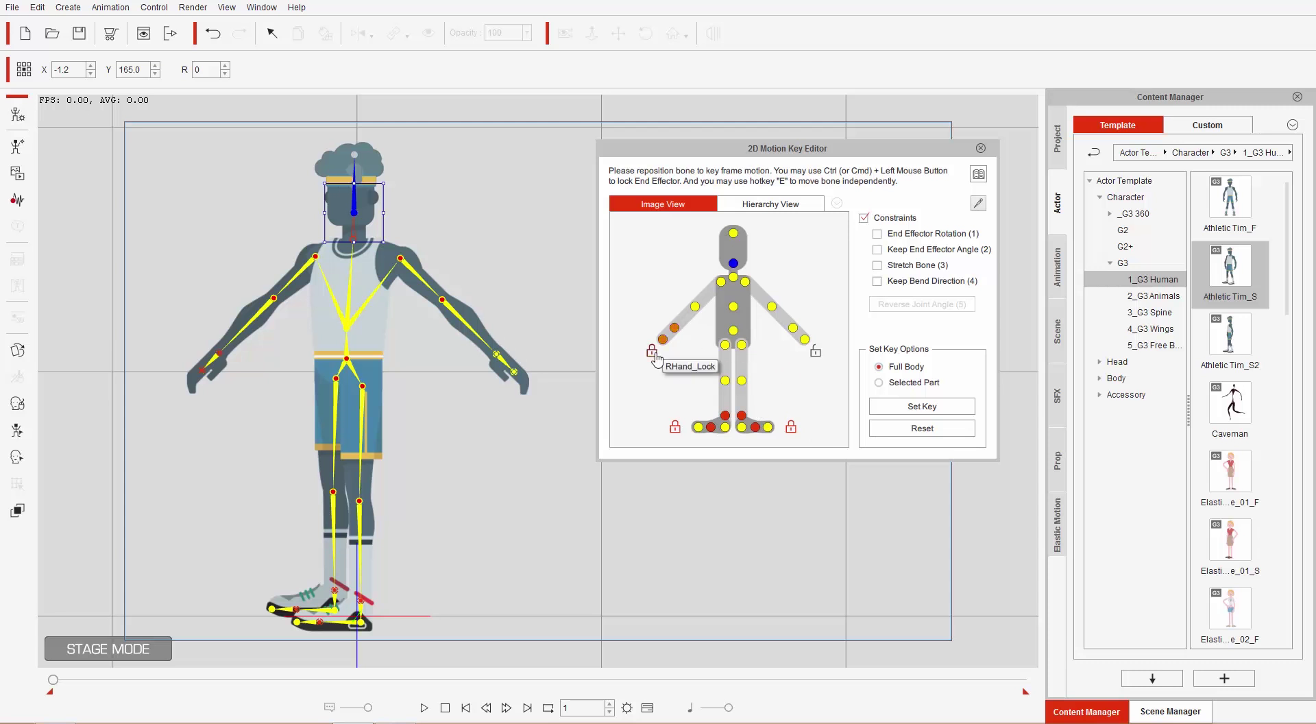
left_click(815, 354)
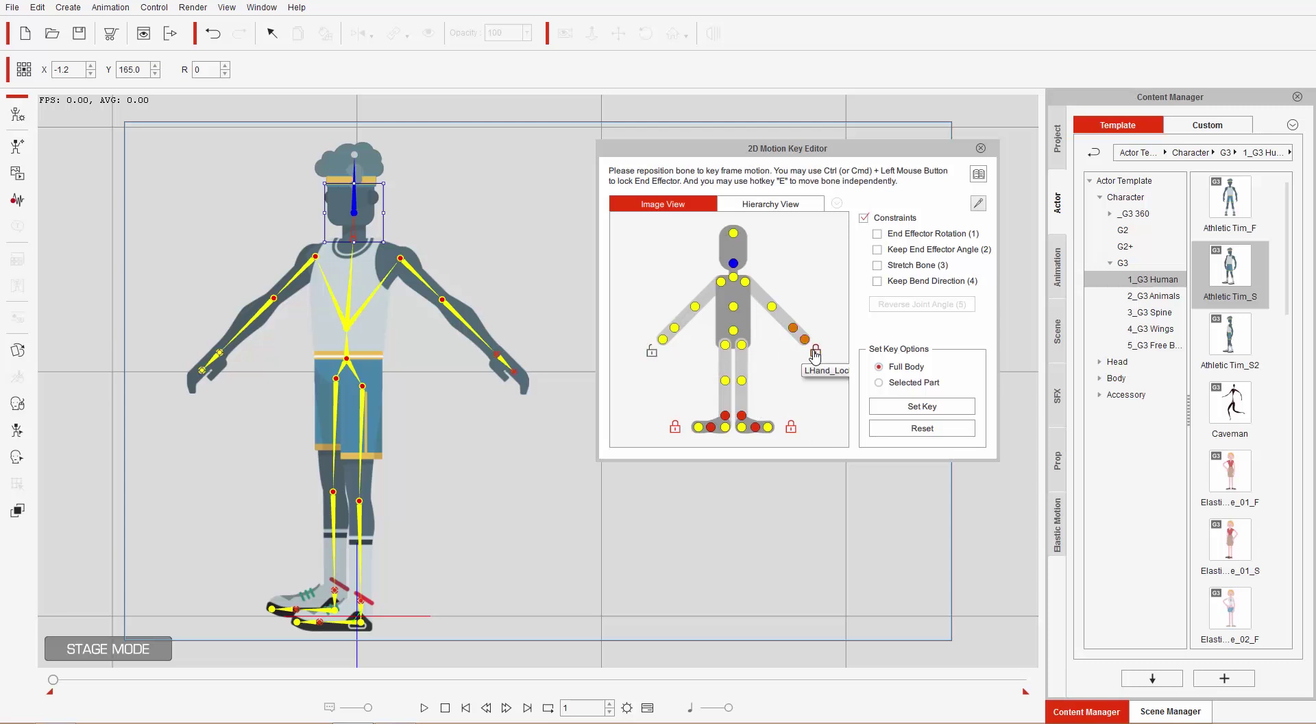
left_click(815, 353)
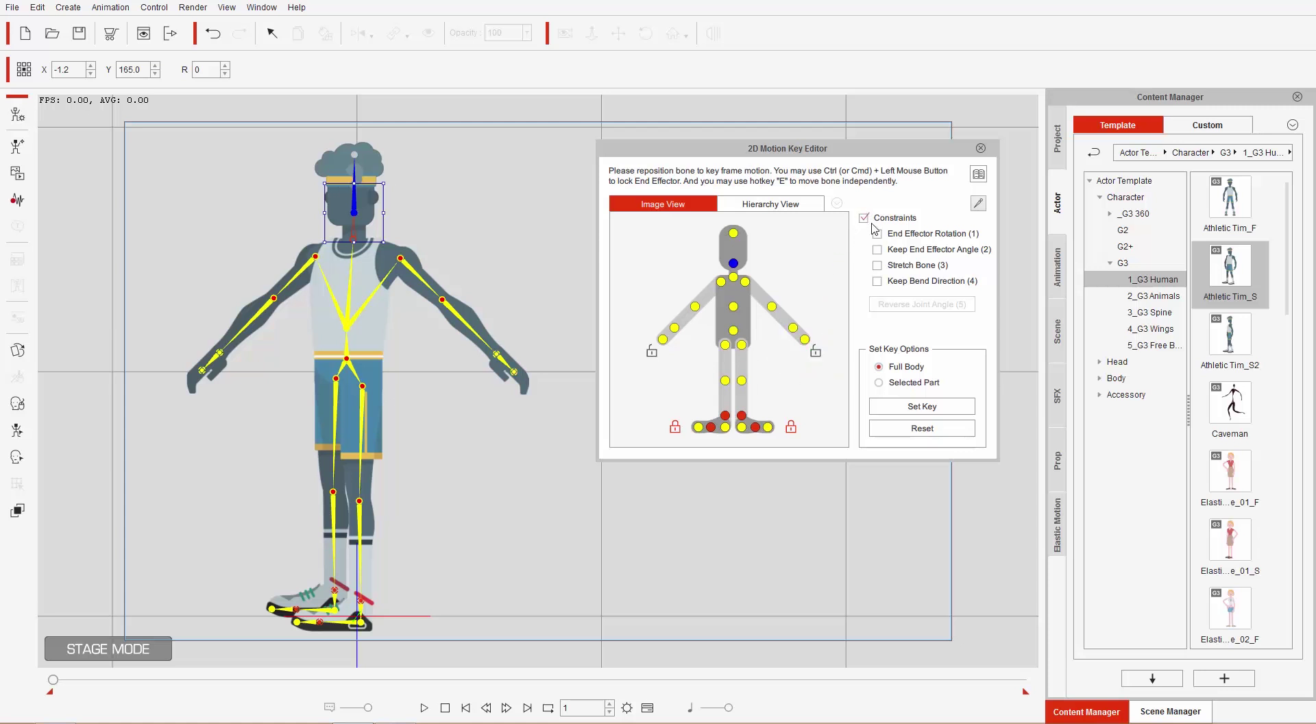
- Open the bone display settings, toggle Show Bone and leave the character's bones hidden
left_click(978, 204)
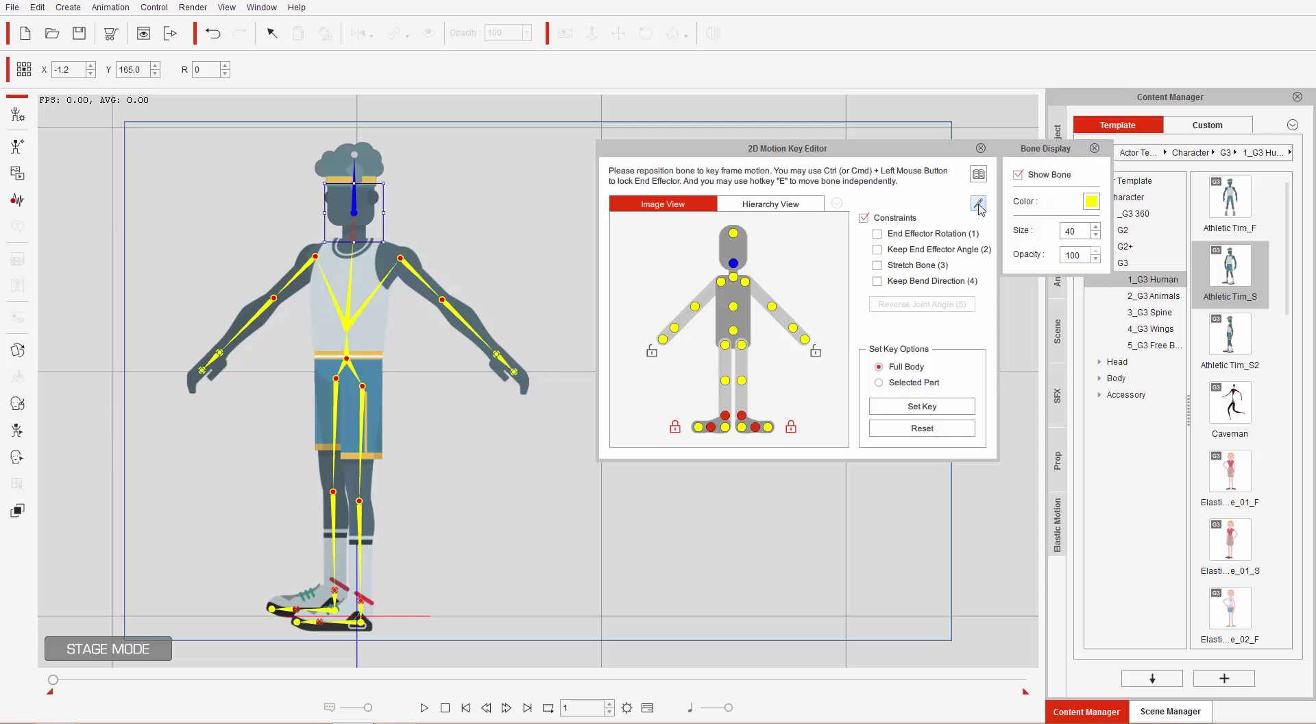
left_click(1019, 175)
left_click(1019, 175)
left_click(1018, 176)
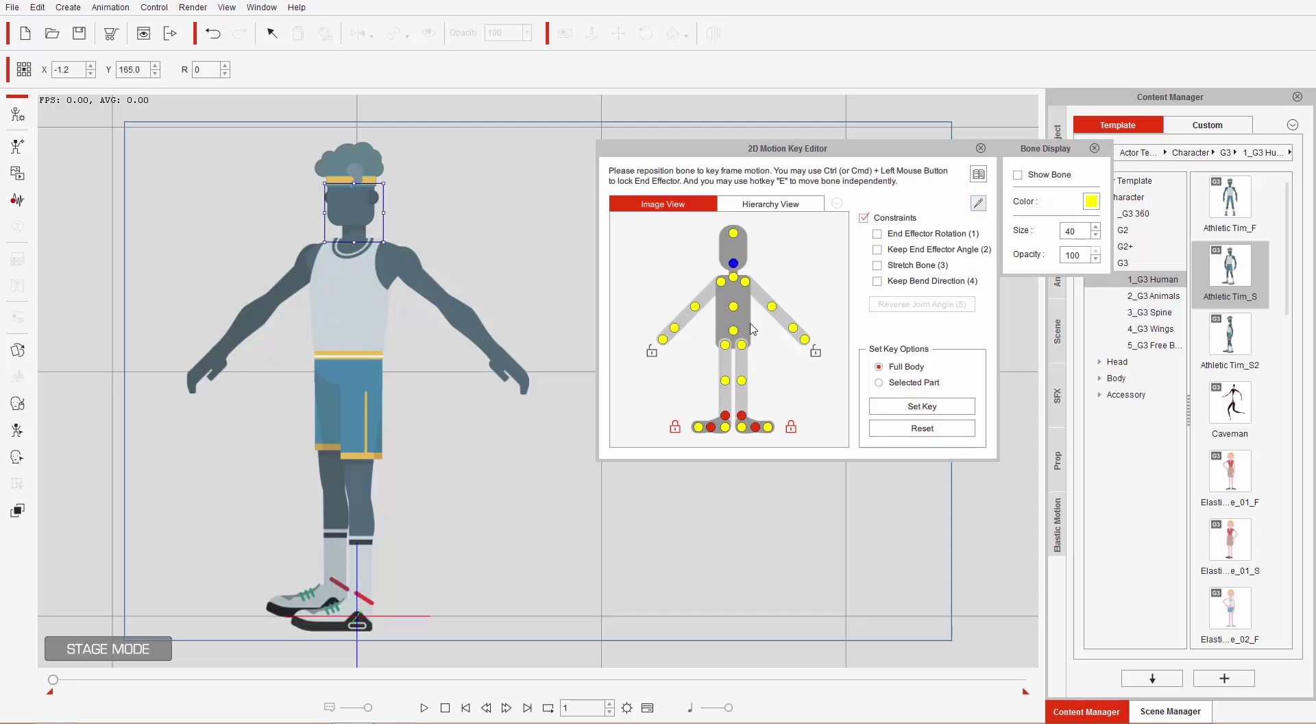
- With the bones hidden, rotate the right forearm to about 342 degrees and reset the pose
left_click(772, 307)
left_click(734, 306)
left_click(695, 306)
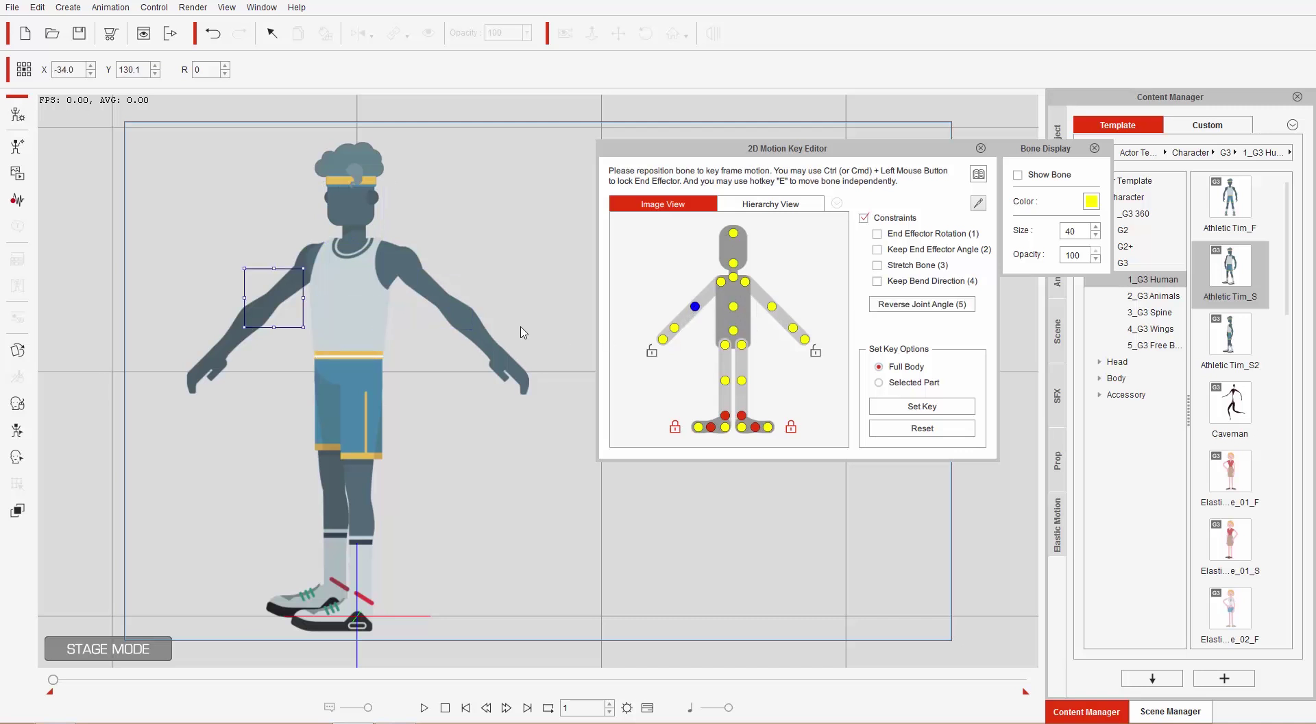
mouse_move(306, 312)
left_mouse_down()
mouse_move(296, 315)
mouse_move(322, 314)
left_mouse_up()
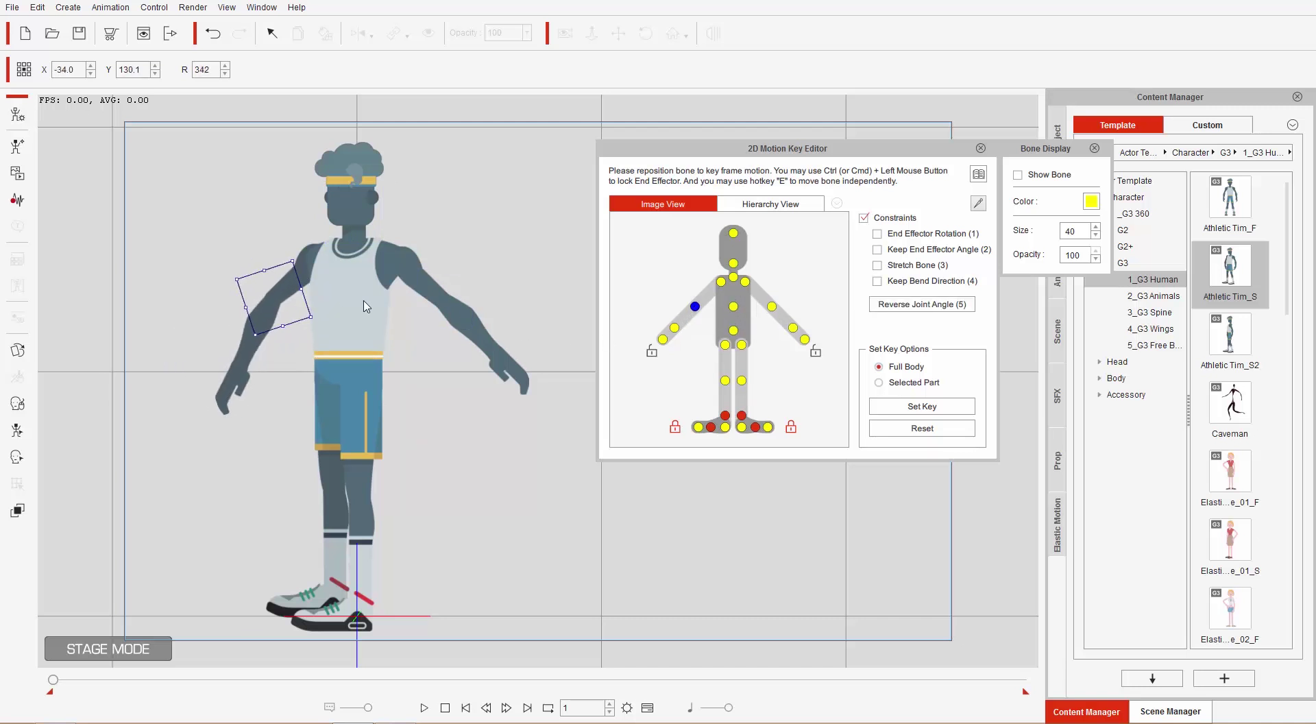
left_click(922, 428)
- Show the bones again and set their display color to blue (#1500ff)
left_click(1041, 177)
left_click(1090, 200)
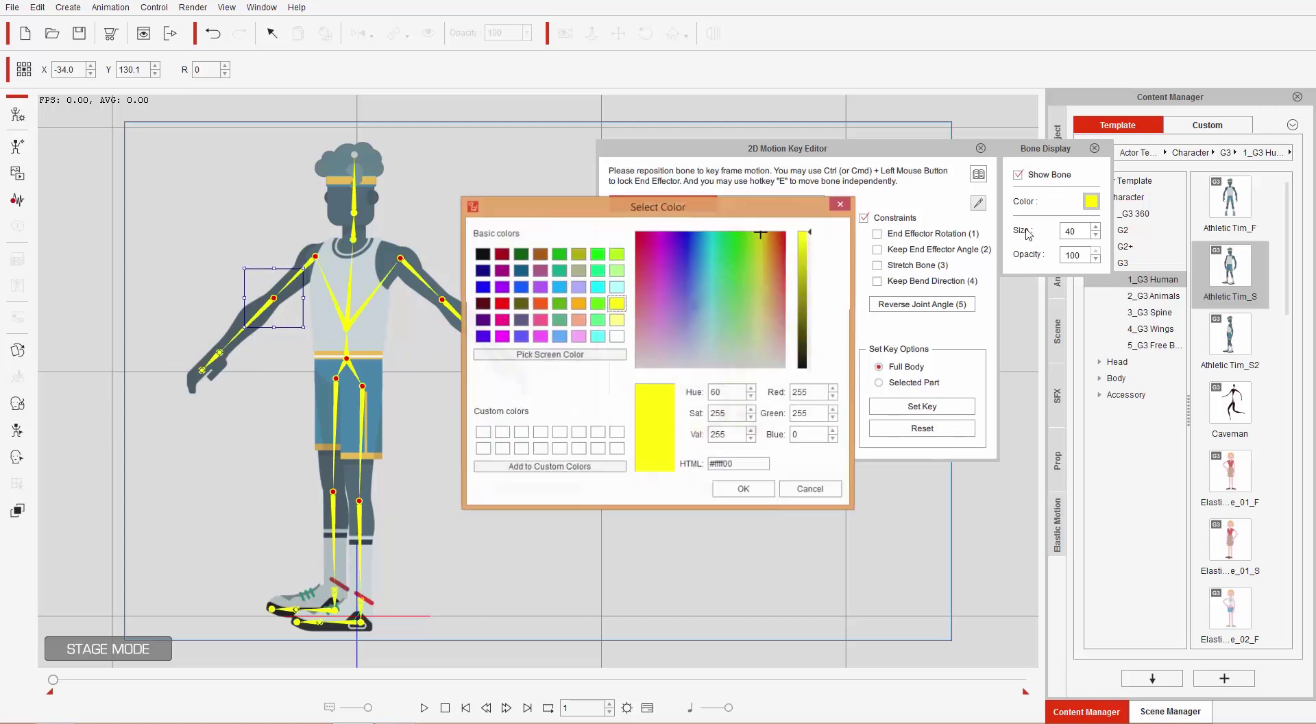
left_click_drag(749, 294, 692, 240)
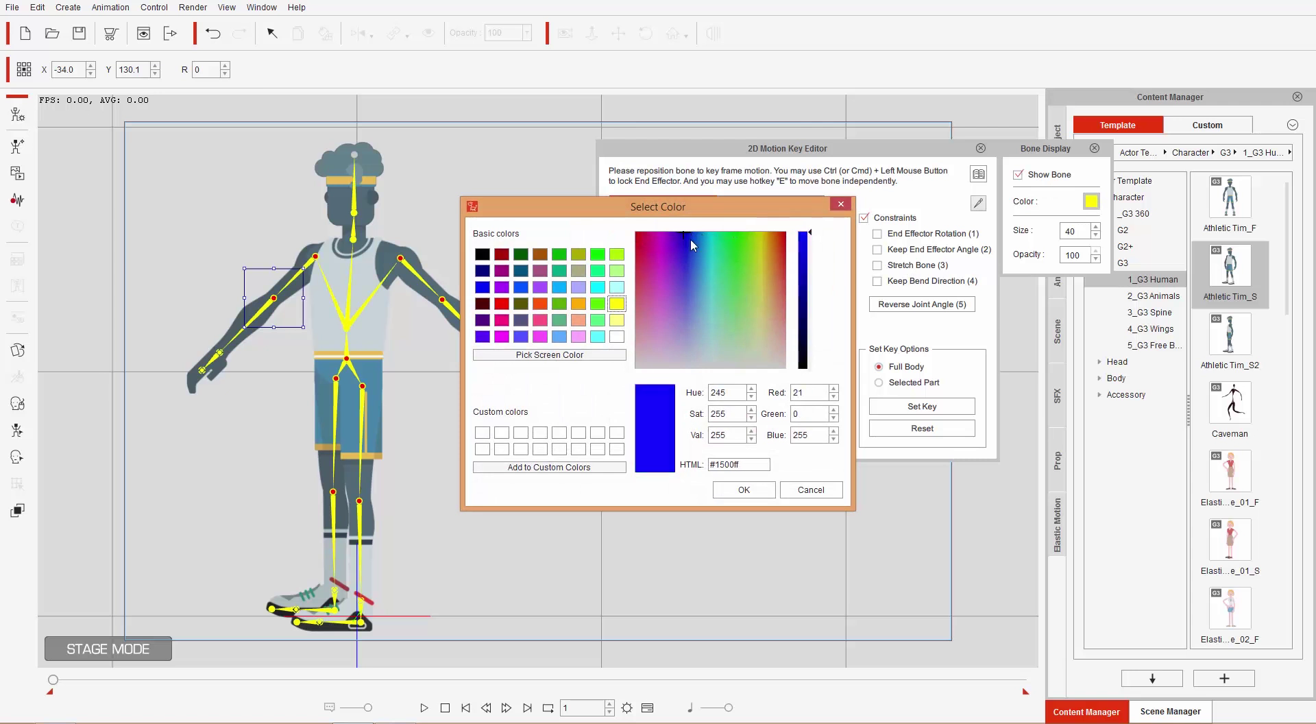
left_click(744, 489)
- Change the bone color to red (#ff0004) and set it back to yellow (#ffff00)
left_click(1090, 201)
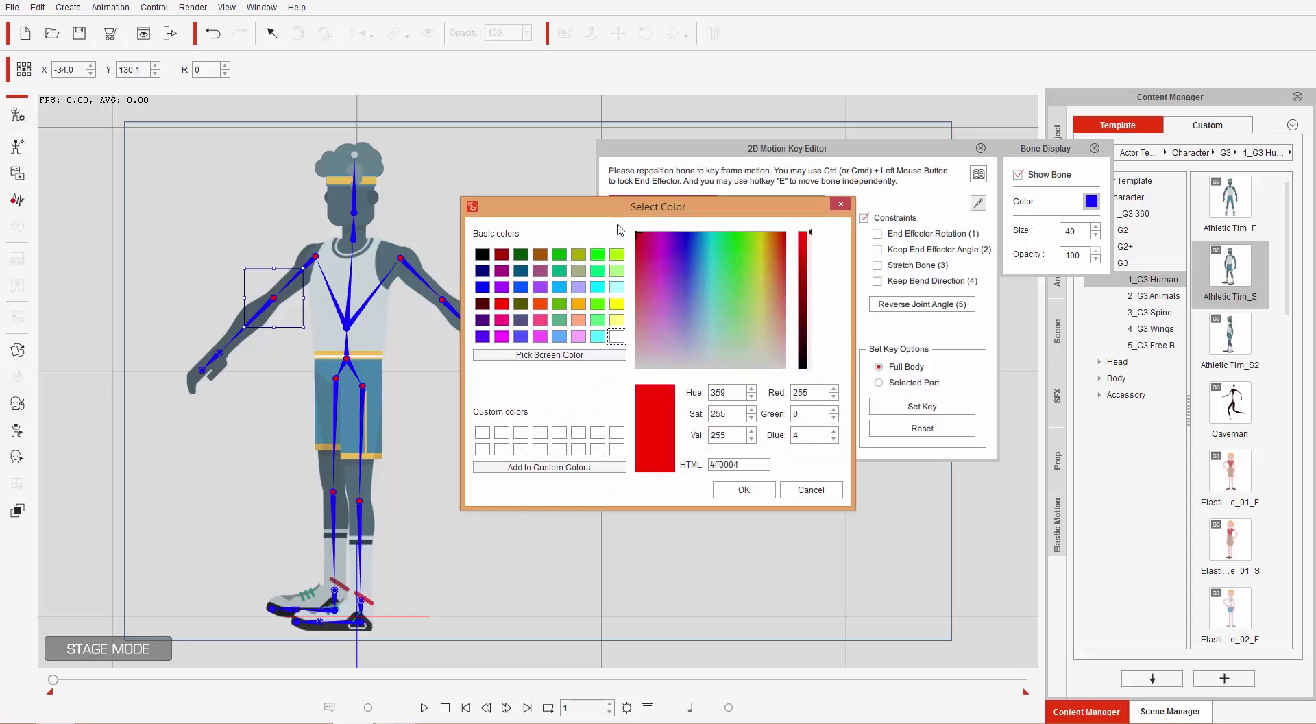
left_click(742, 489)
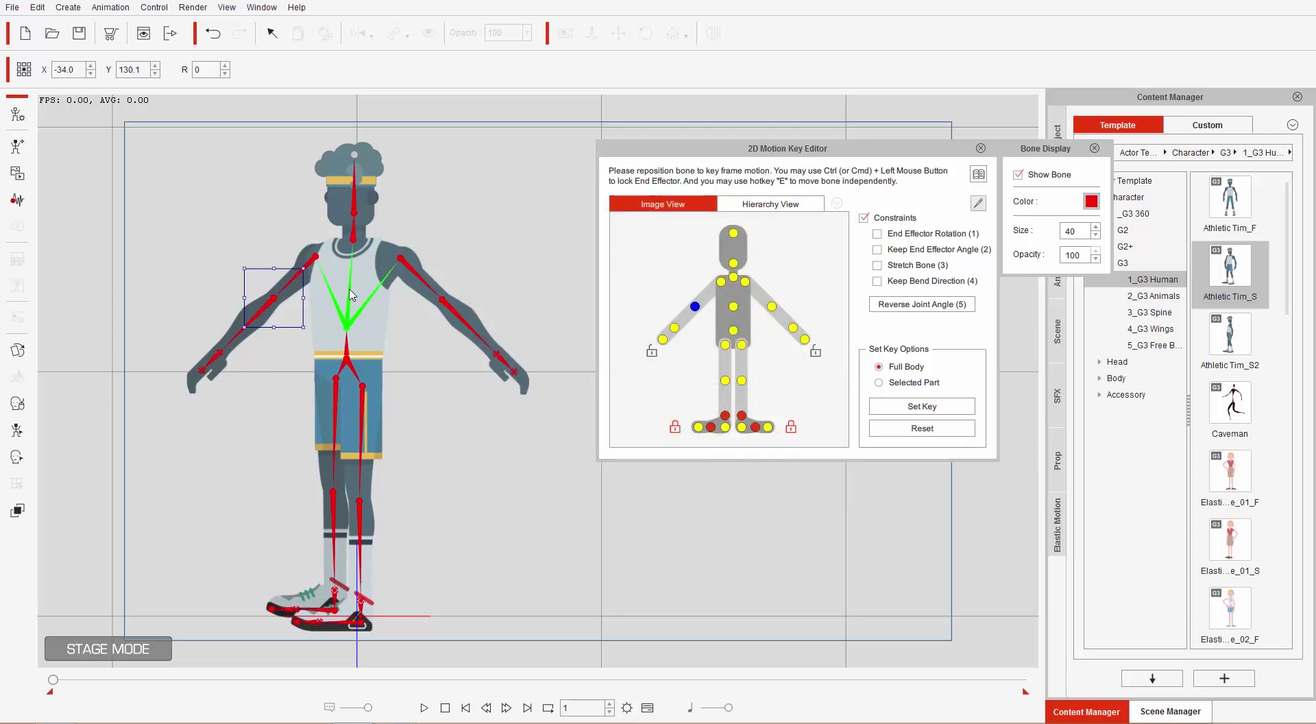
left_click(1090, 201)
left_click(617, 304)
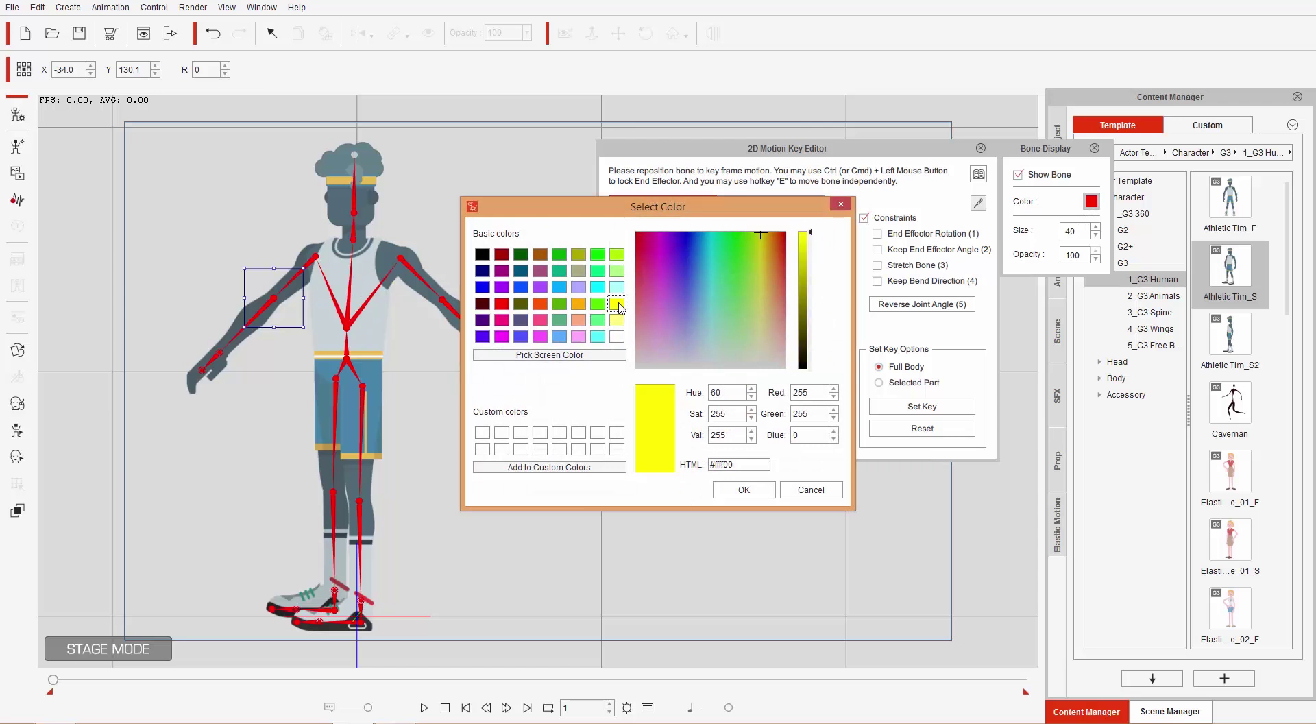
left_click(764, 489)
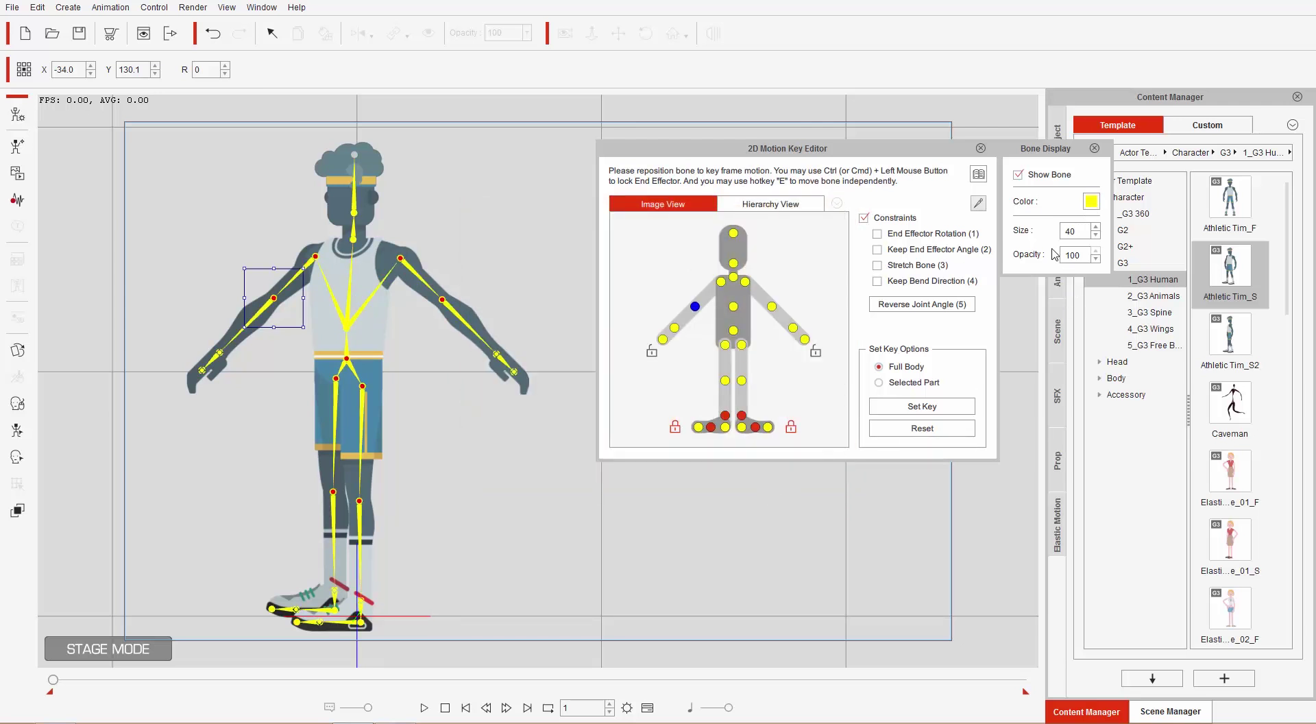
- Set the bone display size to 80 and select the torso and right upper arm bones on the character
key("Home")
left_click_drag(1083, 229, 1062, 231)
type("80")
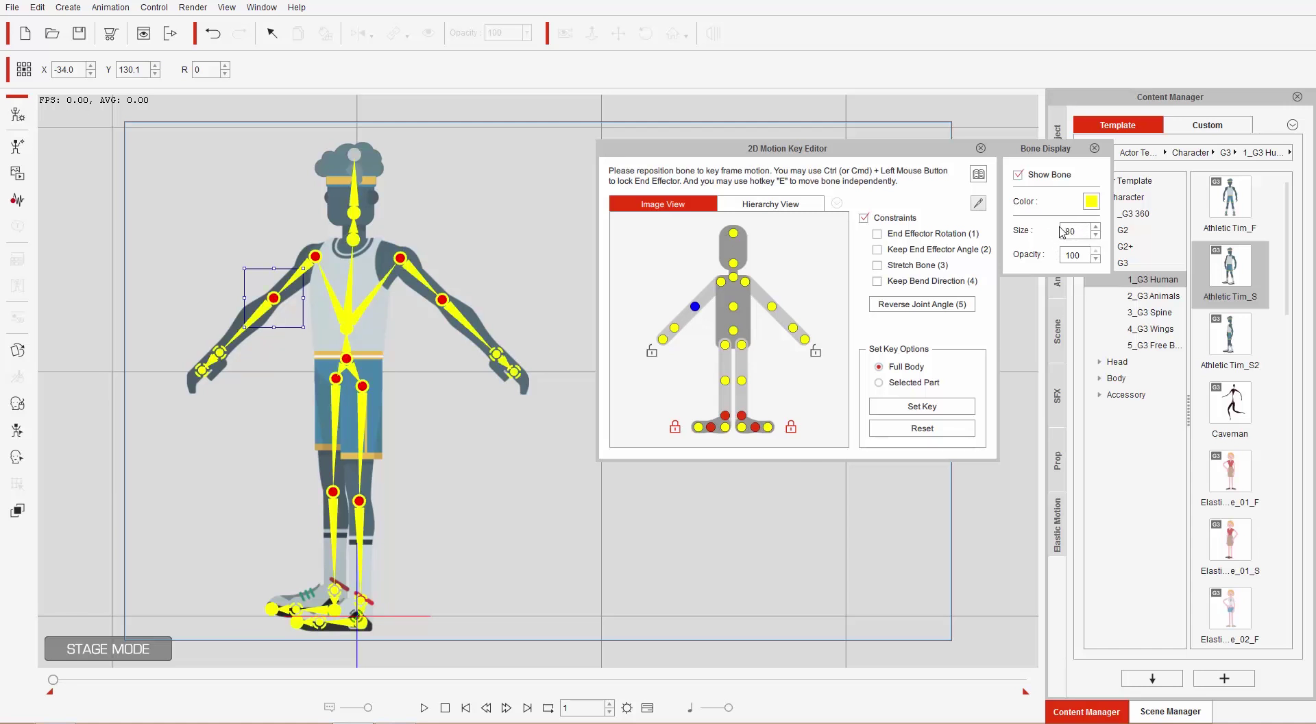
left_click(419, 275)
left_click(356, 321)
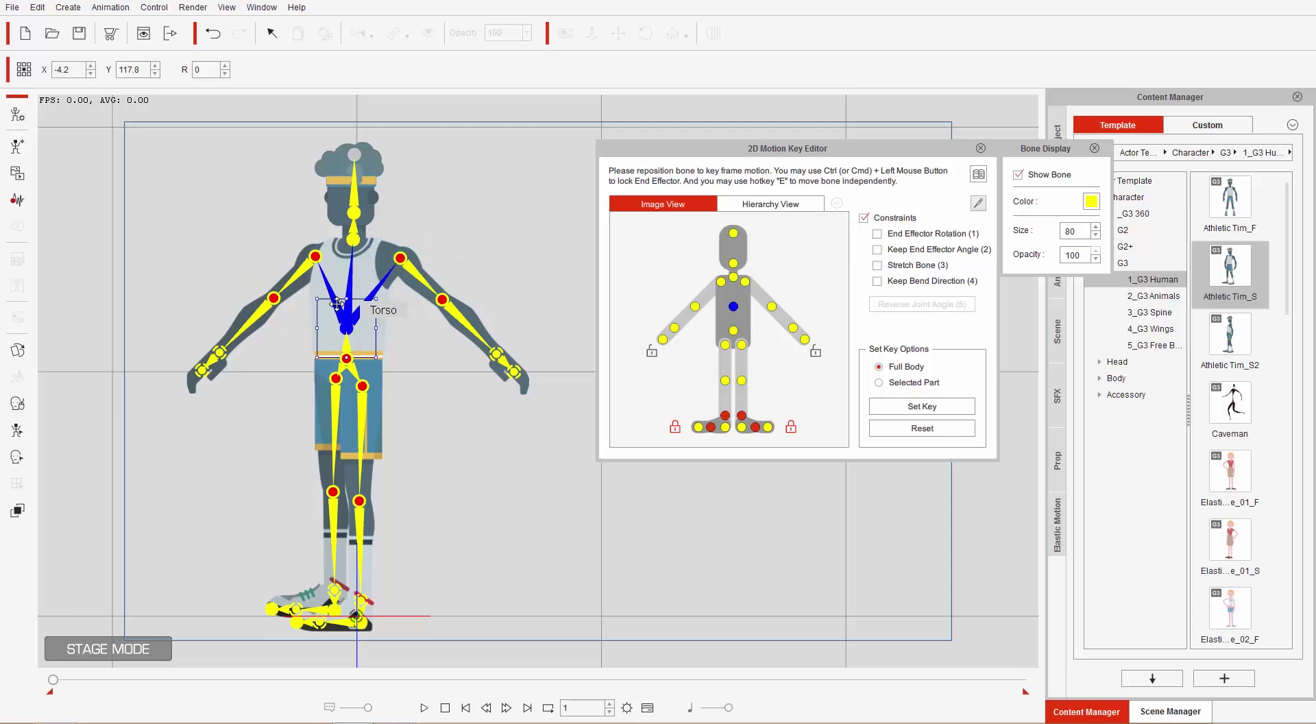
left_click(302, 271)
- Reduce the bone display size to 20 and set it back to 40
left_click_drag(1080, 231, 1054, 235)
type("20")
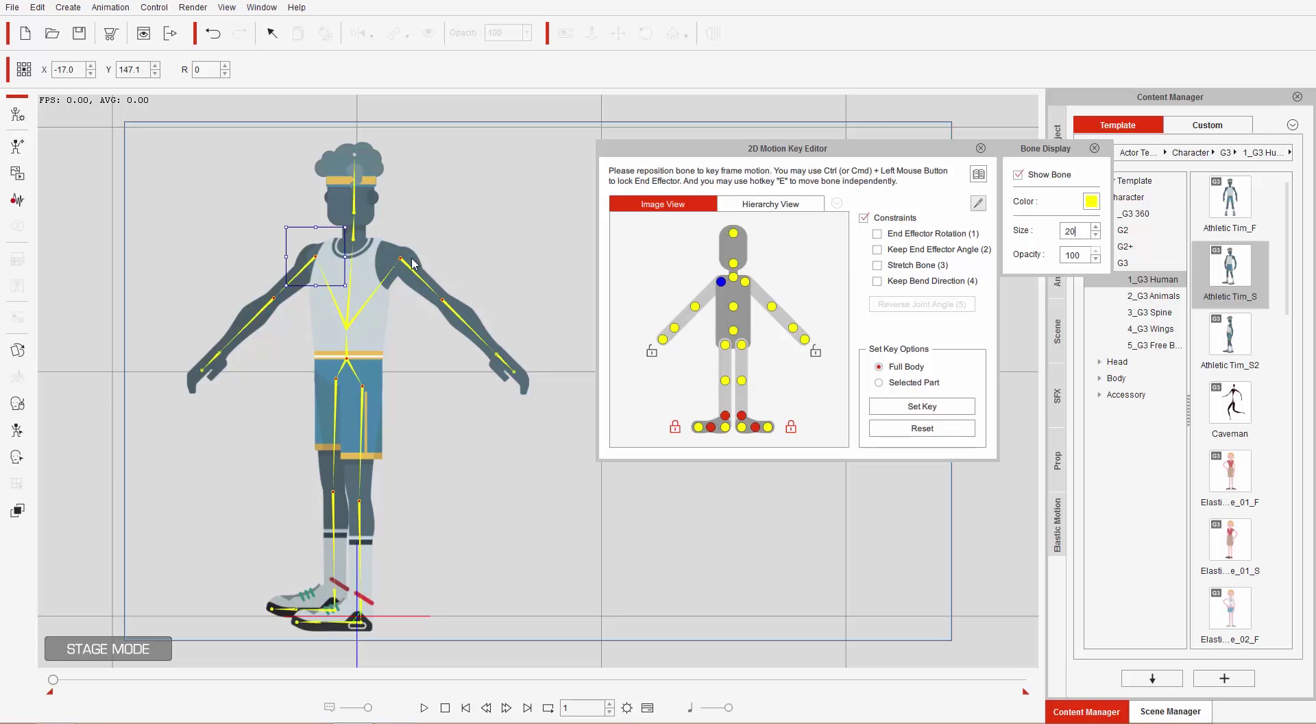
left_click_drag(1075, 231, 1061, 234)
type("40")
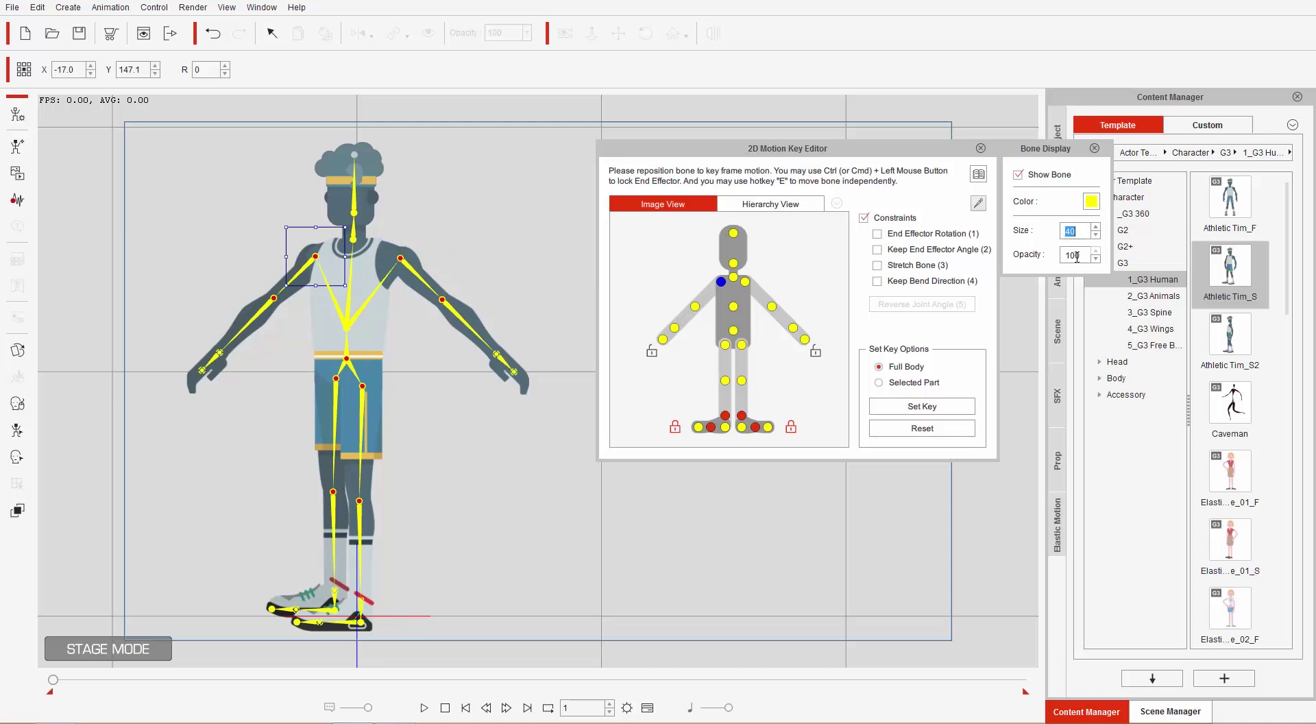
- Lower the bone display opacity to 20 and set it back to 100
left_click(1066, 255)
left_click_drag(1079, 255, 1056, 256)
type("20")
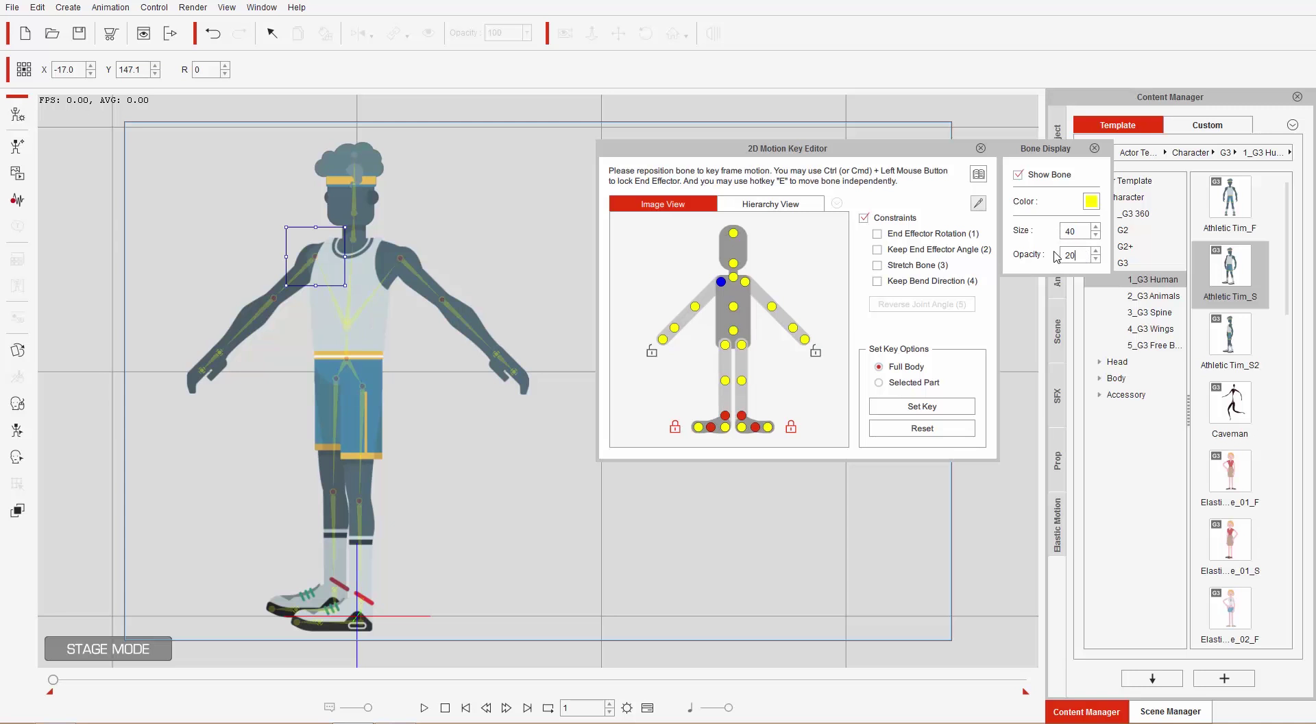
left_click(1094, 251)
left_click(1095, 251)
type("100")
key("Return")
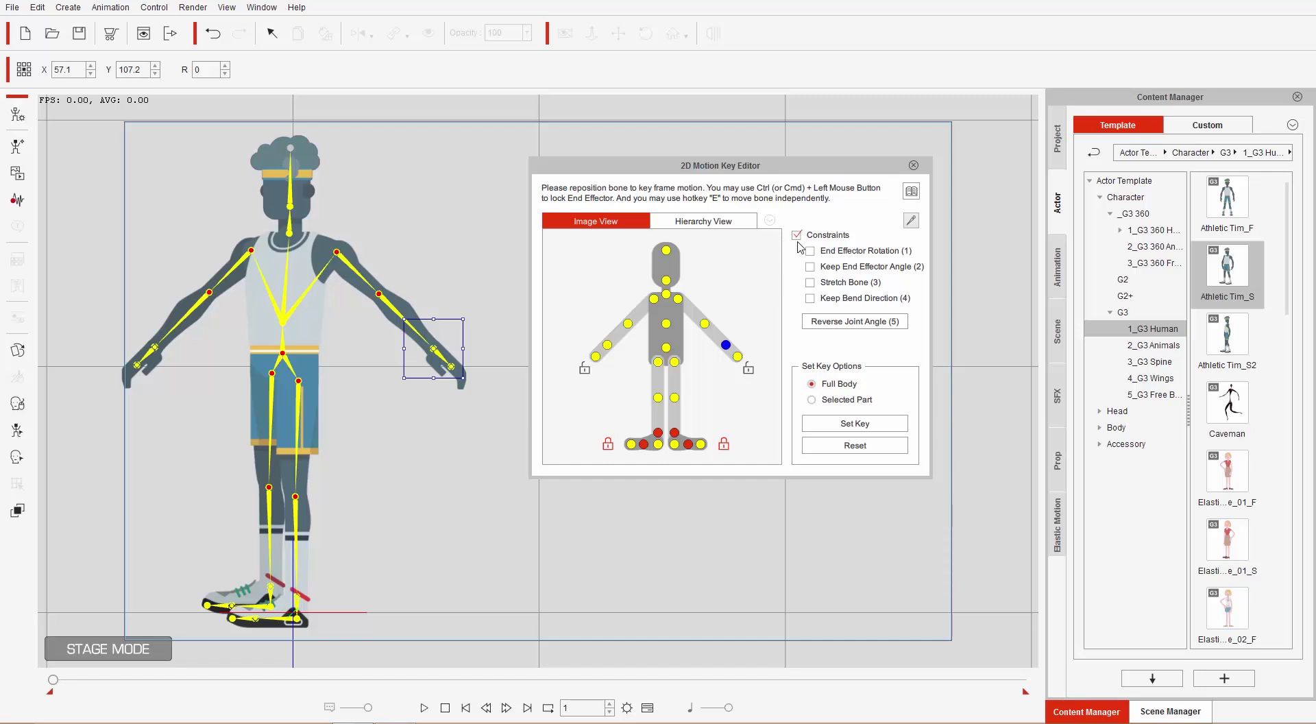
- Turn off Constraints, move the Hip bone to about X -0.9, Y 108.2, and undo the move
left_click(797, 236)
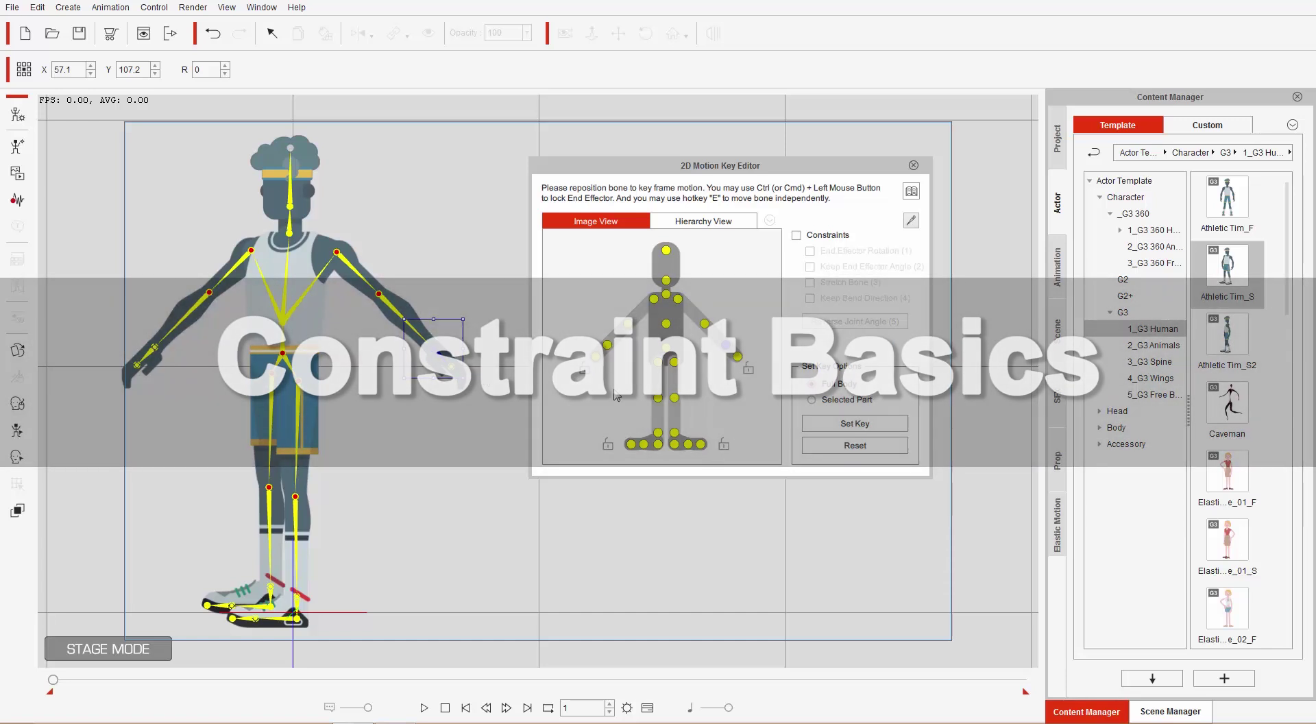
left_click(290, 369)
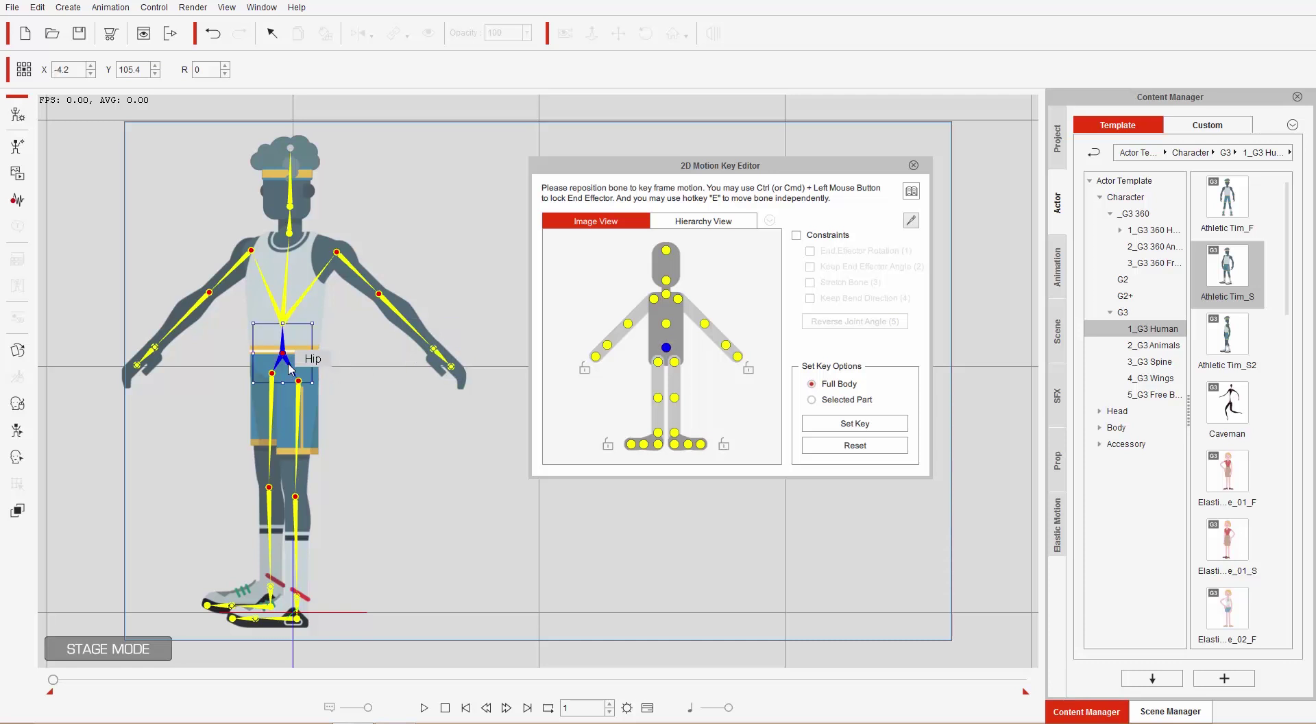
left_click_drag(333, 343, 300, 348)
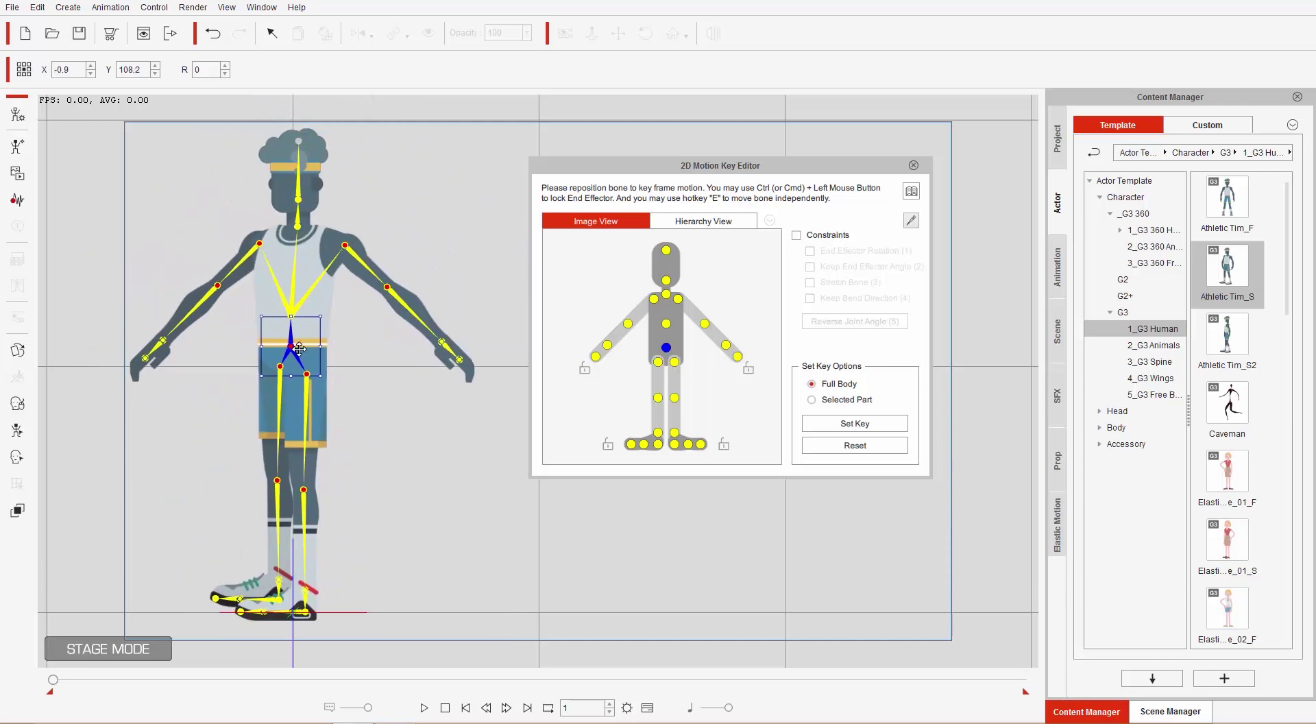
key("ctrl+z")
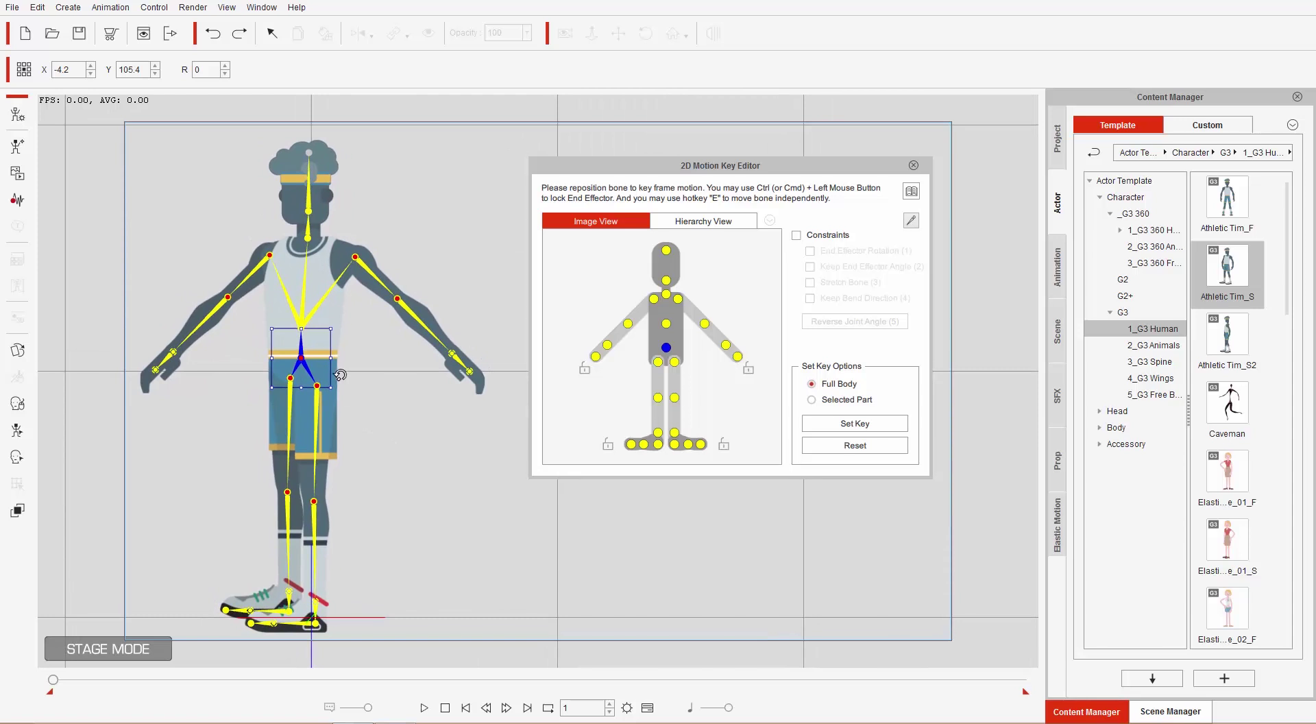
- Rotate the Hip bone by about 1 degree, scale the body down, undo the scaling and reset the pose
mouse_move(339, 375)
left_mouse_down()
mouse_move(319, 320)
mouse_move(274, 356)
mouse_move(374, 358)
mouse_move(329, 418)
mouse_move(382, 390)
mouse_move(363, 383)
left_mouse_up()
mouse_move(331, 330)
left_mouse_down()
mouse_move(360, 310)
mouse_move(333, 347)
left_mouse_up()
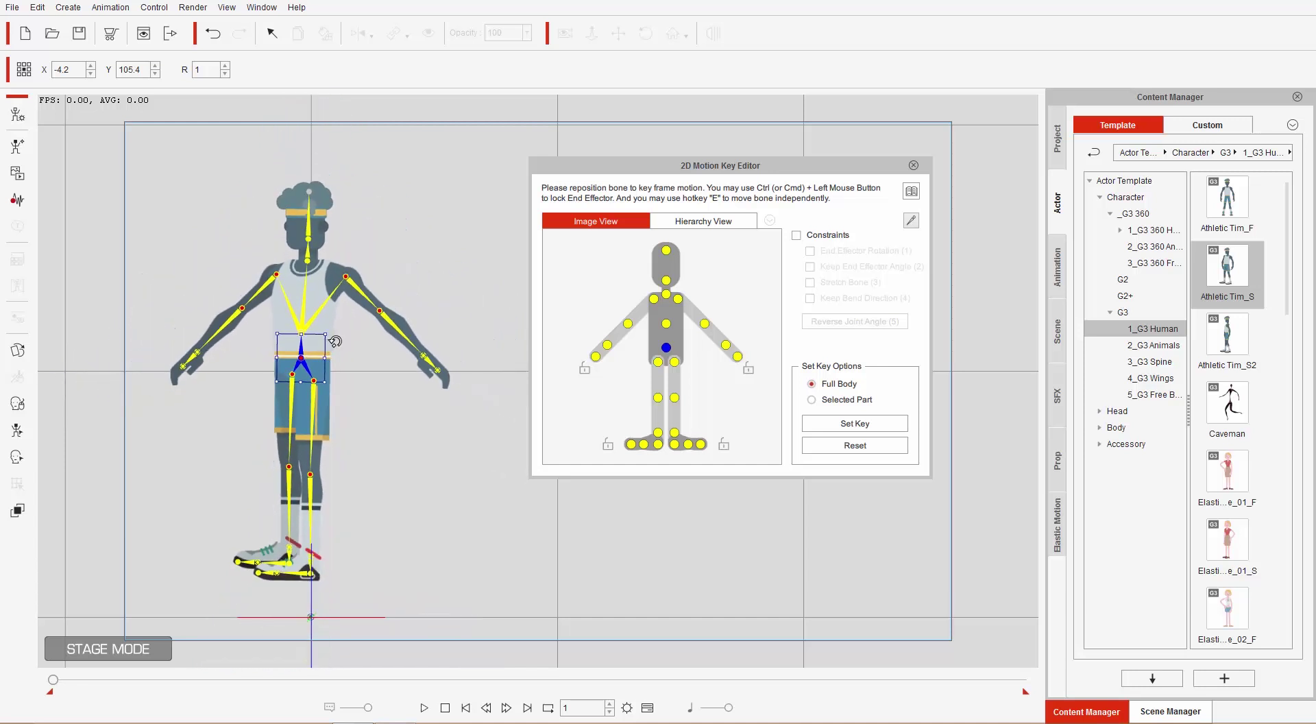
key("ctrl+z")
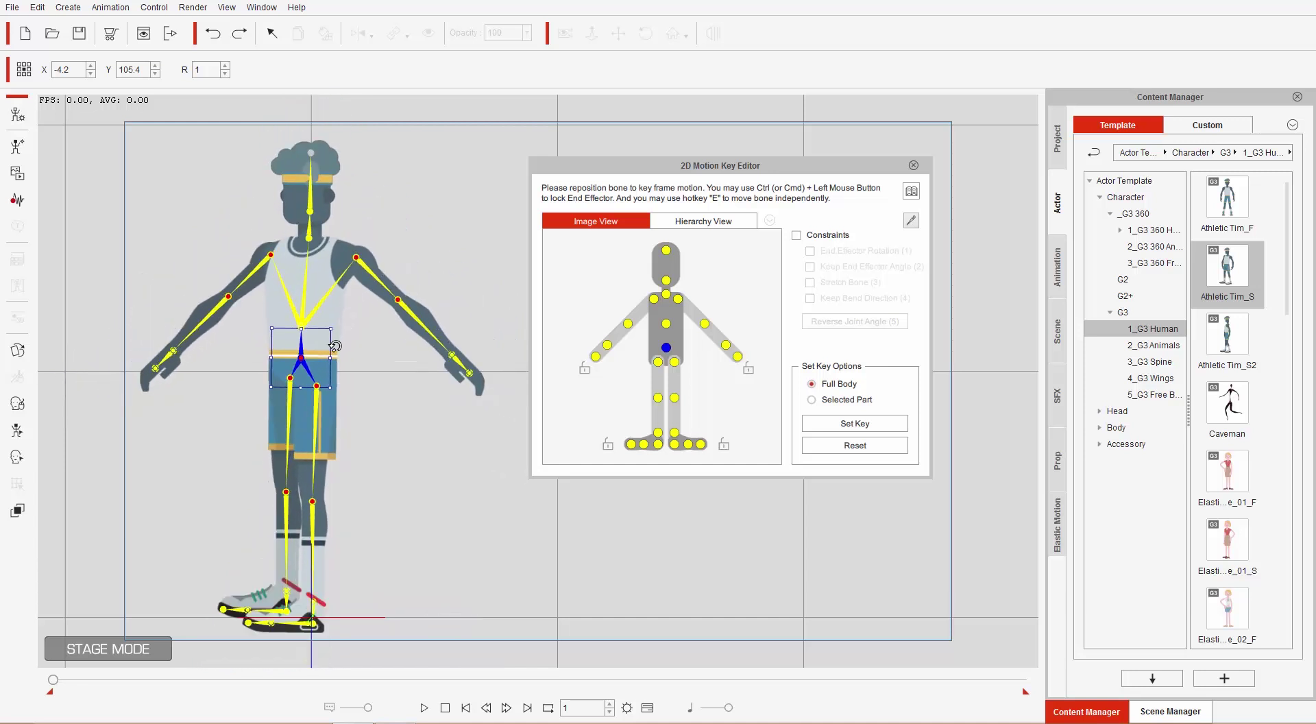
left_click(851, 446)
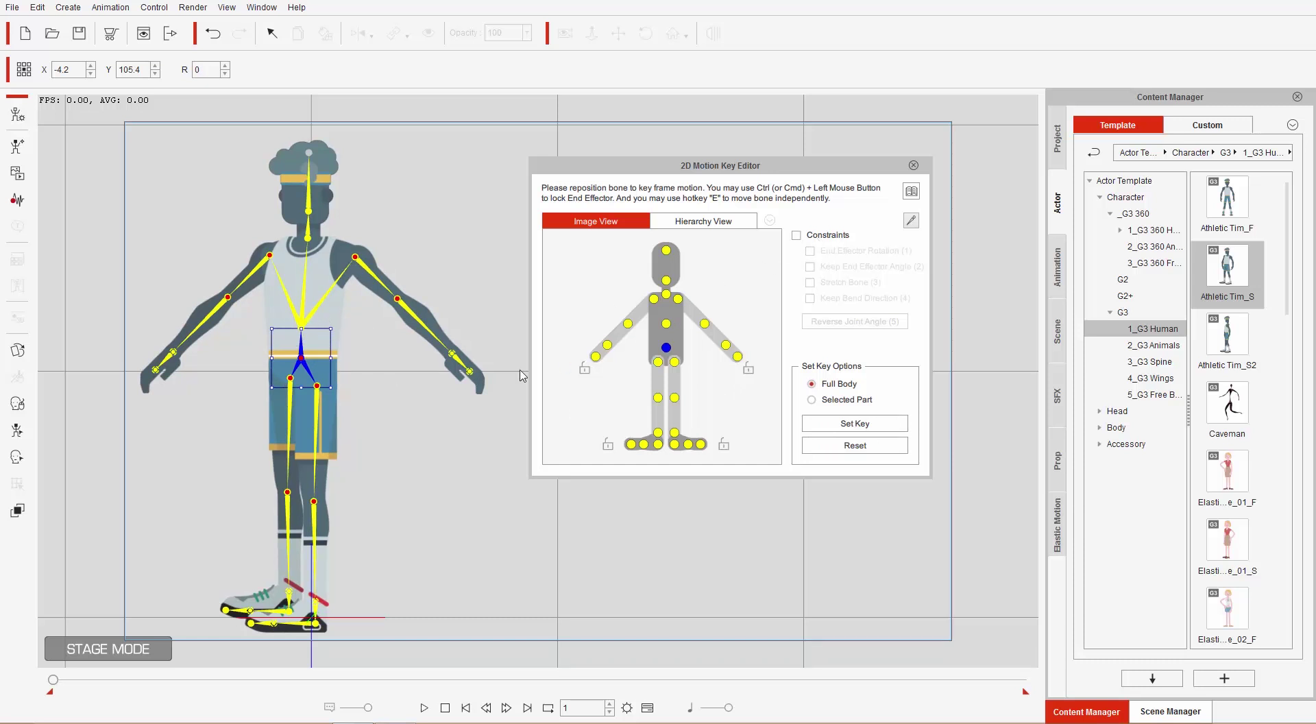
- Rotate the left forearm to about 31 degrees, enlarge it and reset the pose
left_click(416, 321)
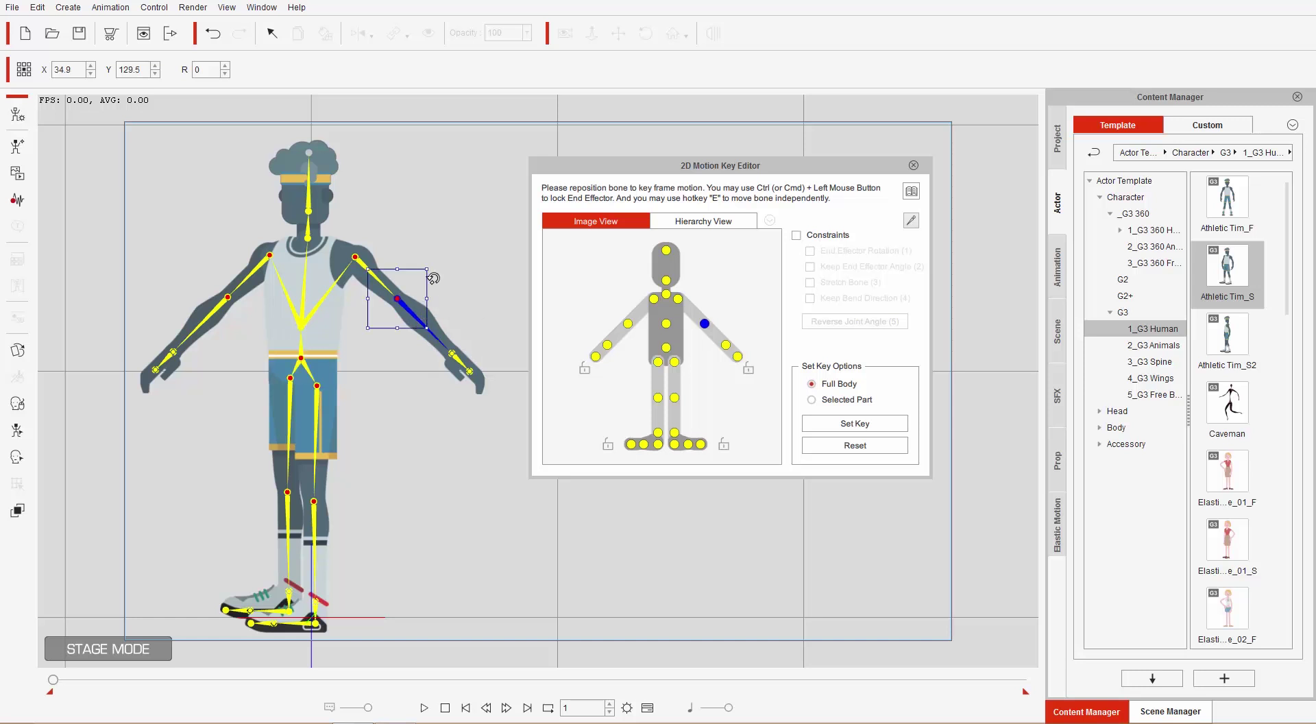
left_click_drag(436, 269, 482, 272)
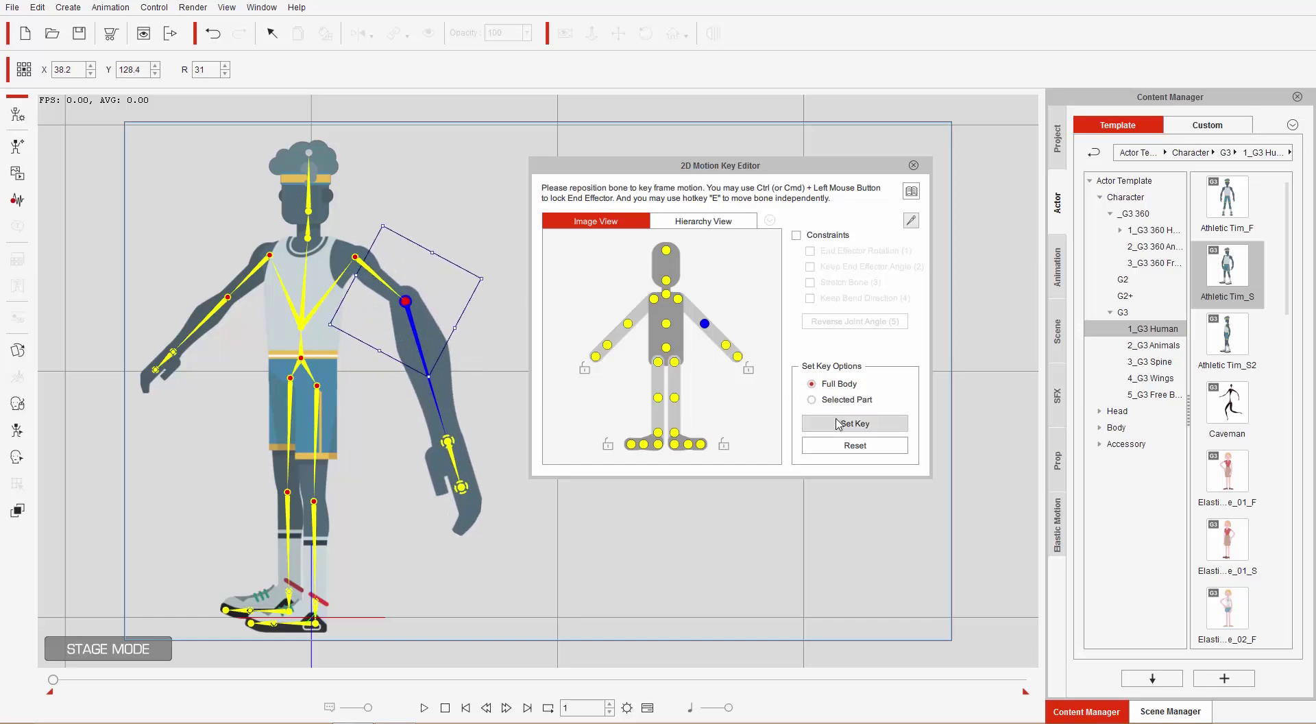
left_click(855, 445)
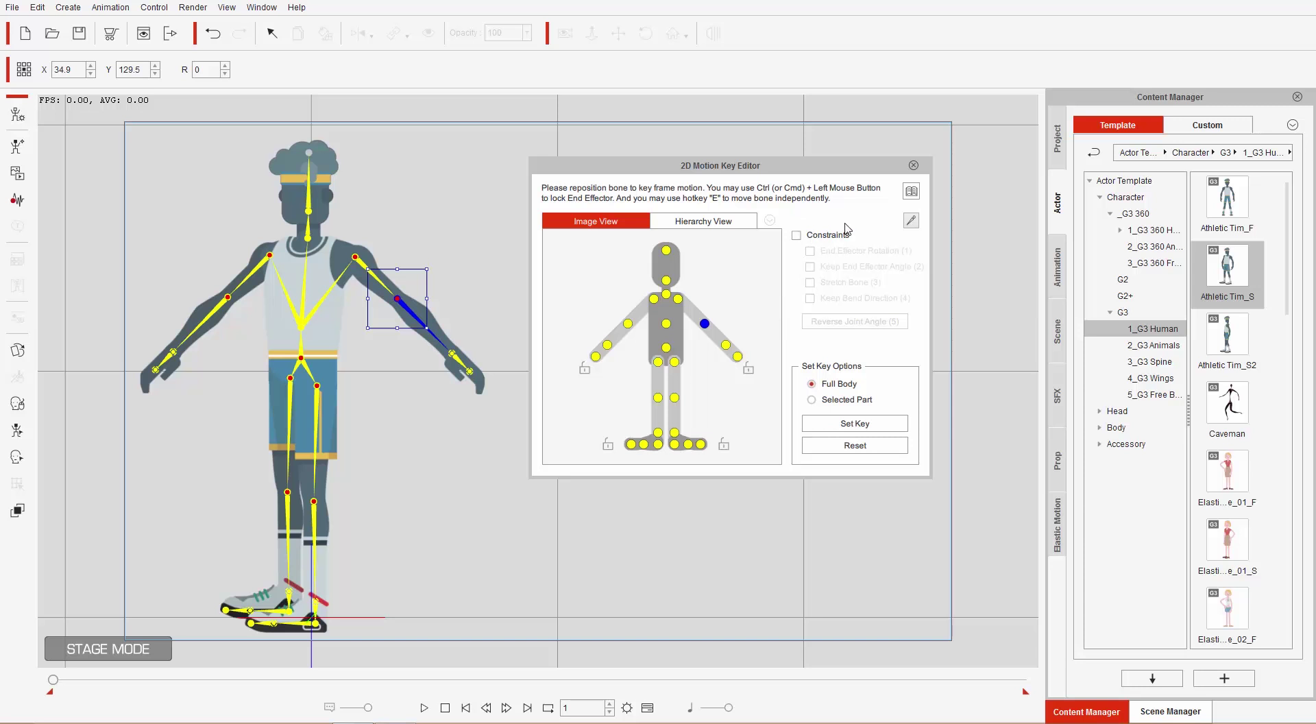
- Turn Constraints back on, rotate the left forearm to about 7 degrees and reset the pose
left_click(798, 237)
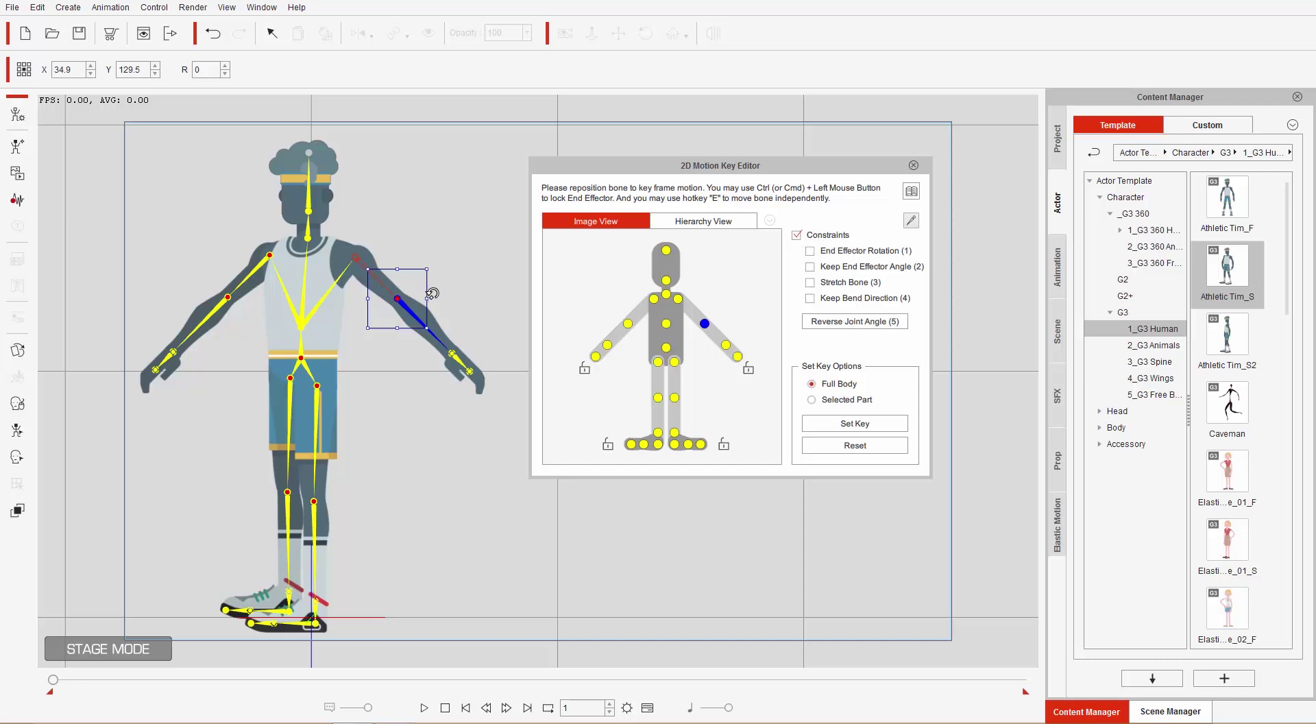
mouse_move(438, 288)
left_mouse_down()
mouse_move(439, 305)
mouse_move(430, 288)
mouse_move(403, 310)
mouse_move(407, 297)
mouse_move(477, 382)
mouse_move(471, 314)
mouse_move(487, 332)
mouse_move(493, 323)
mouse_move(442, 383)
mouse_move(516, 340)
mouse_move(453, 216)
mouse_move(434, 305)
left_mouse_up()
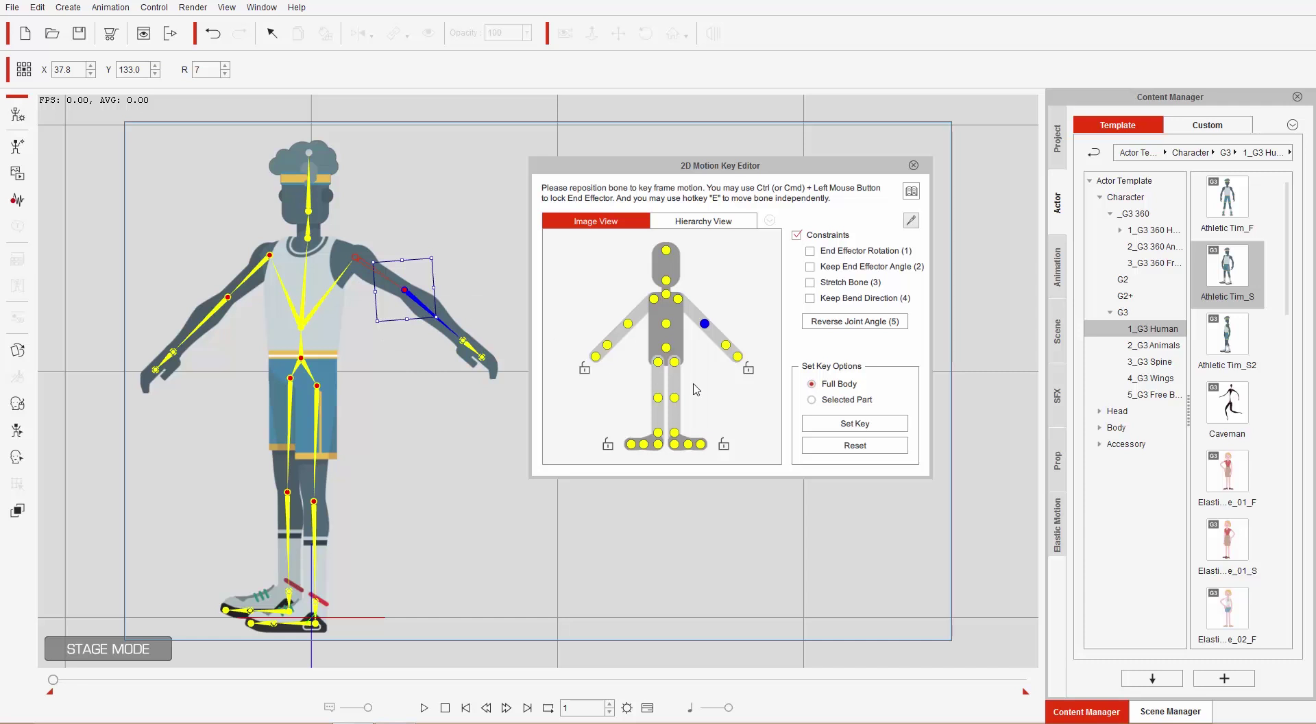
left_click(832, 447)
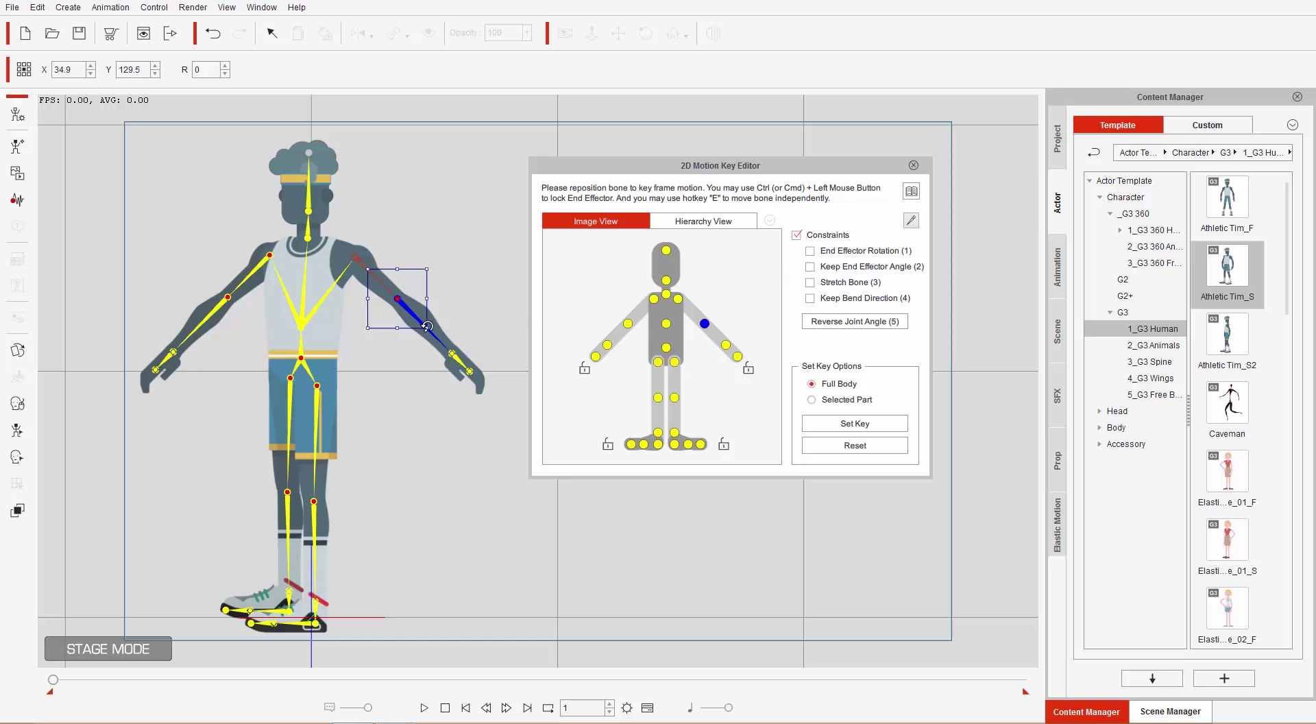
- Lock the end effectors of both feet and select the left foot bone
left_click(724, 445)
left_click(608, 445)
left_click(672, 434)
left_click(676, 438)
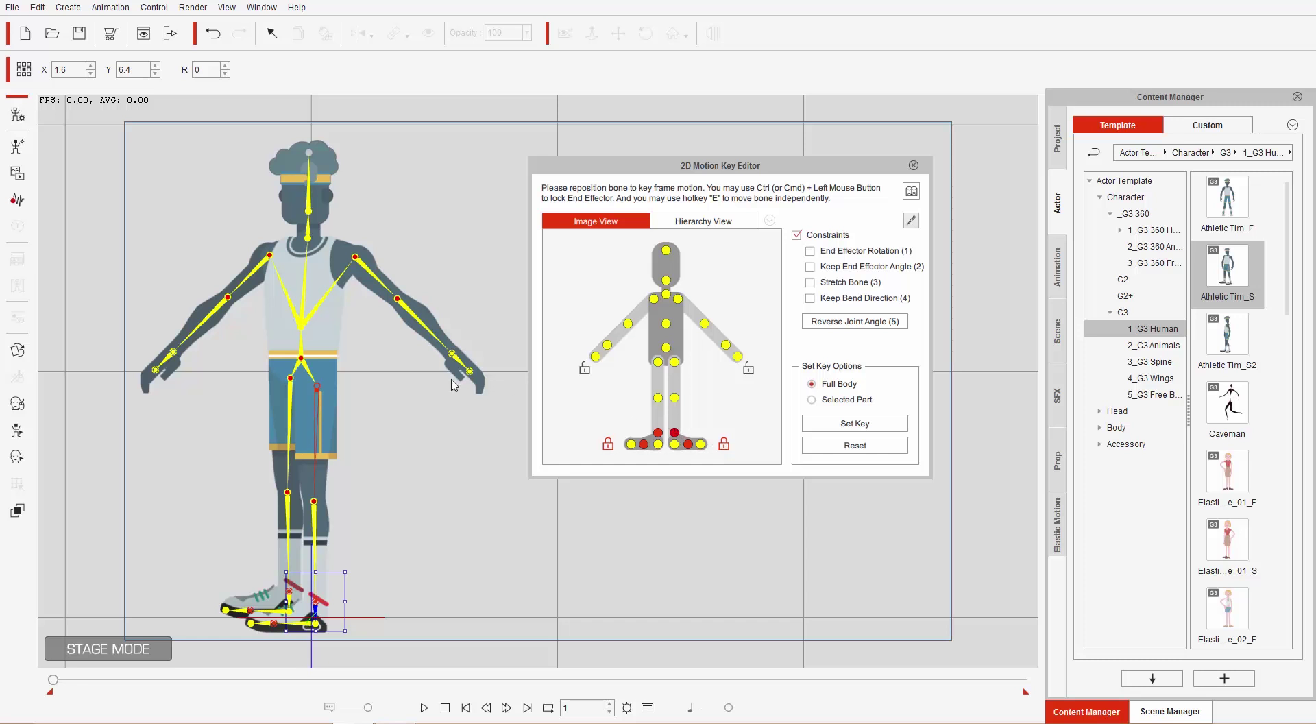
- Bend the character's knees by moving the Hip bone down to about X -4.5, Y 84.8
left_click(311, 358)
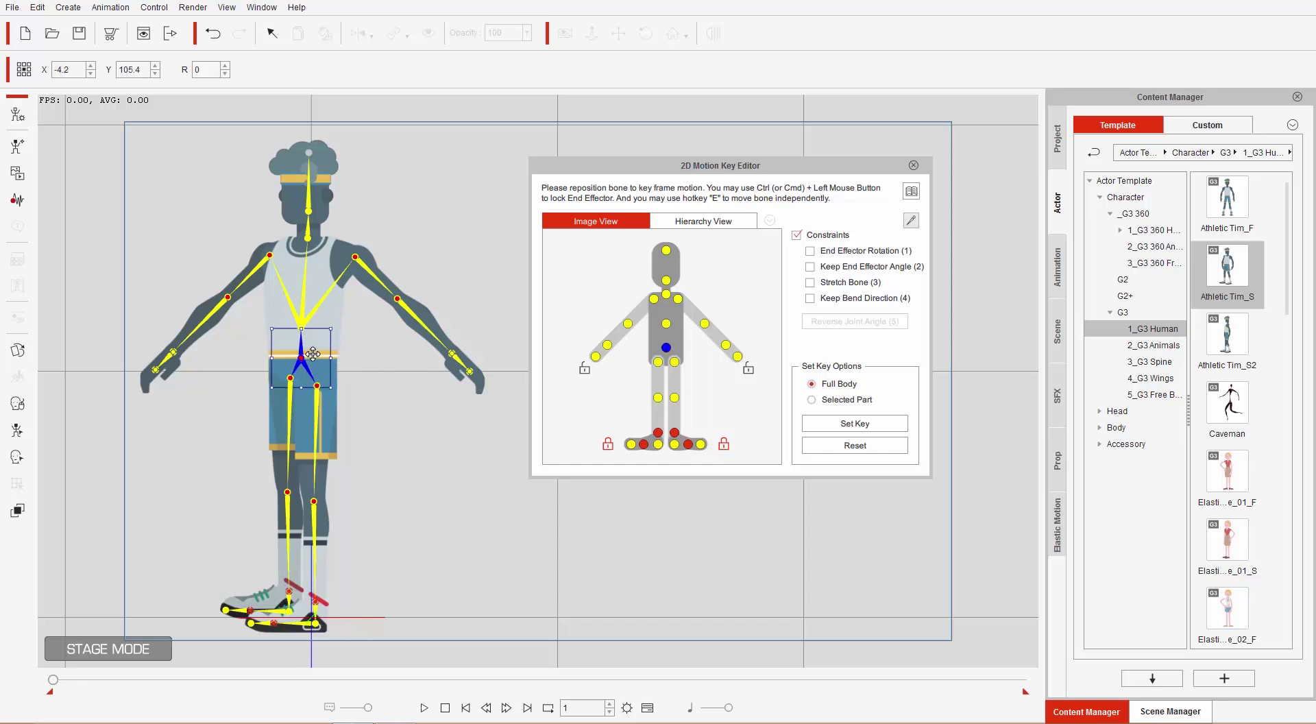
left_click_drag(311, 354, 343, 377)
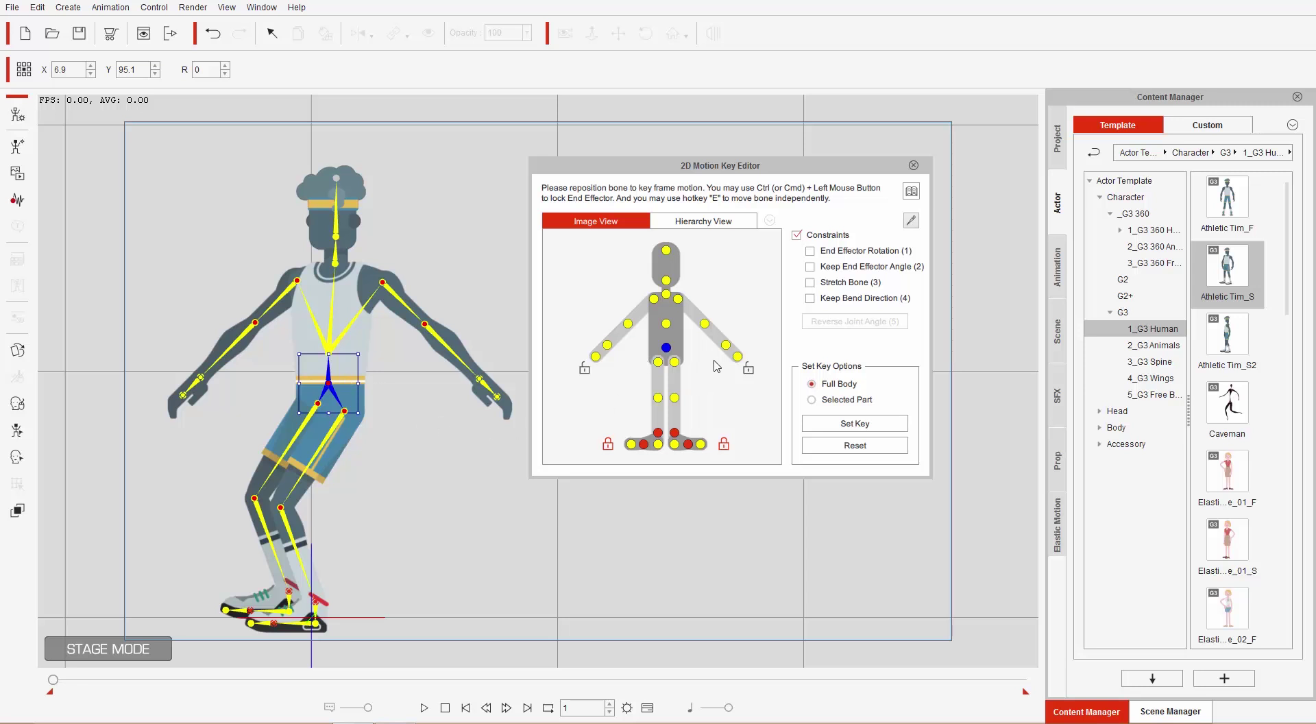
left_click_drag(348, 392, 318, 412)
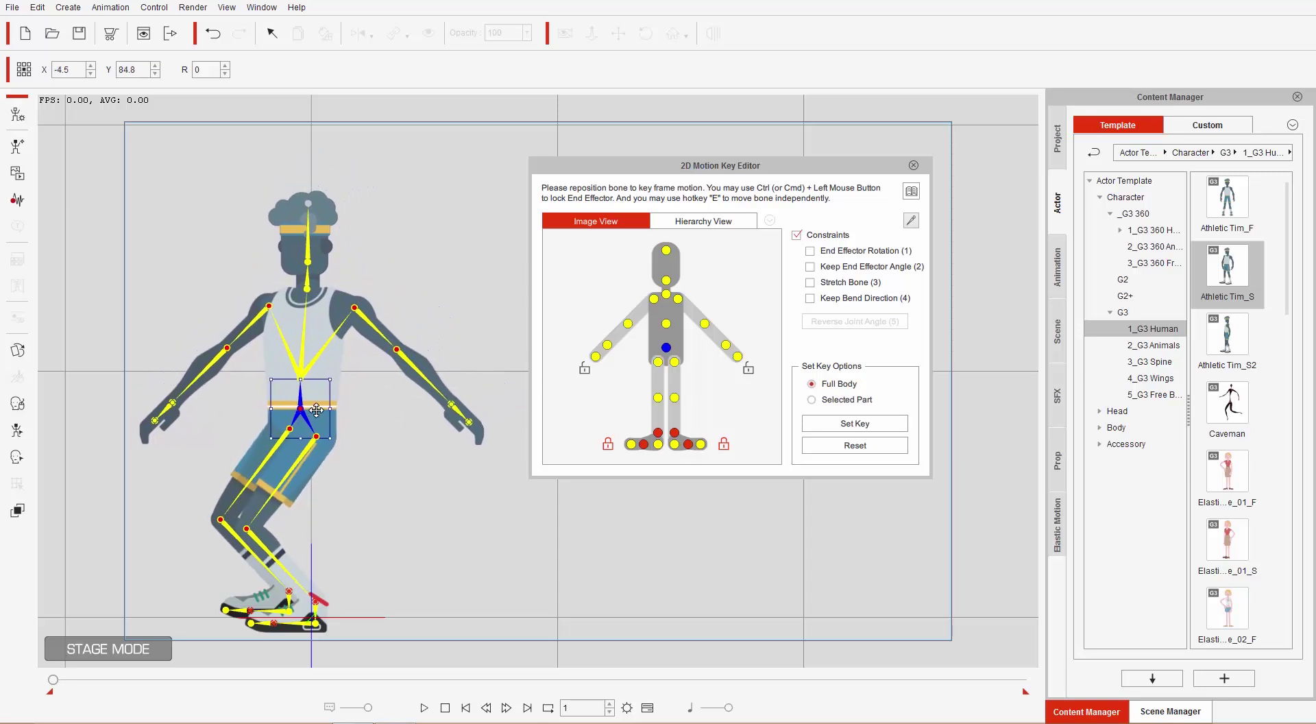
- Lock the right hand's end effector and move the Hip bone to about X -22.9, Y 76.7
left_click(585, 371)
mouse_move(300, 429)
left_mouse_down()
mouse_move(307, 389)
mouse_move(284, 413)
mouse_move(303, 405)
left_mouse_up()
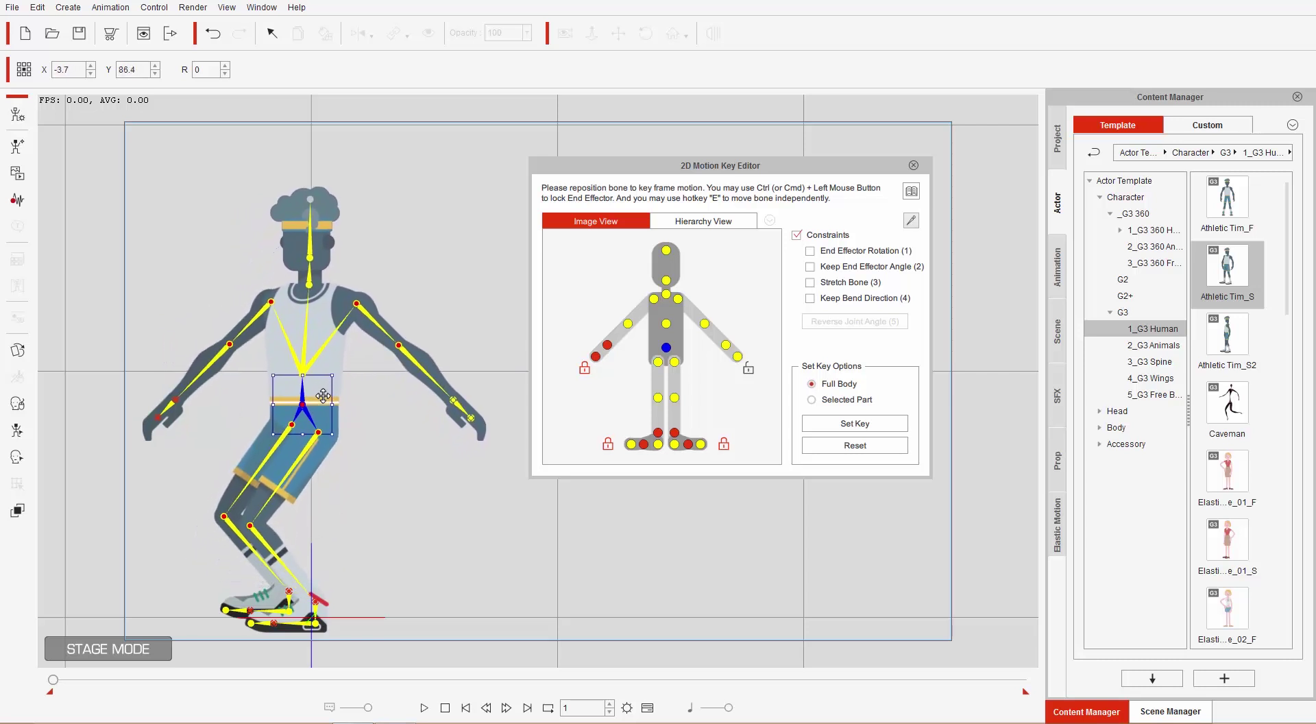
left_click_drag(341, 382, 301, 408)
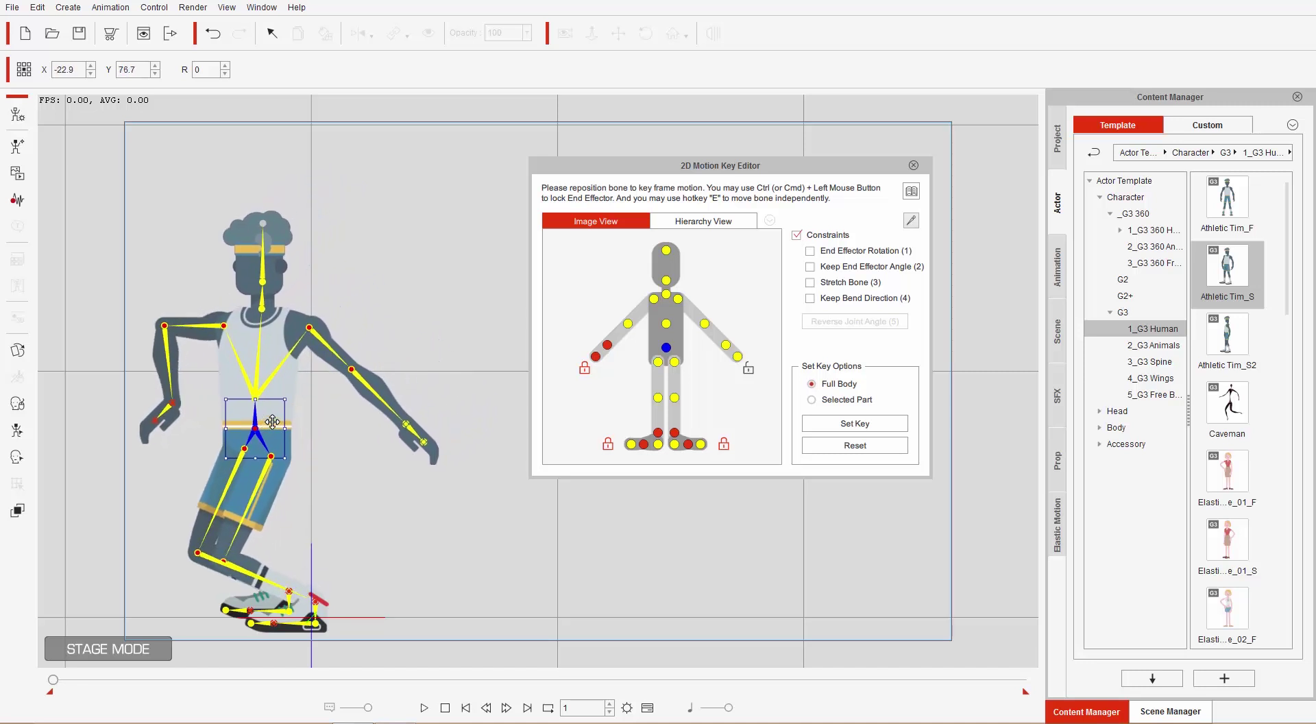
- Move the Hip bone to about X -24.8, Y 74.2 and shift the motion editor window away from the character
left_click_drag(310, 394, 316, 384)
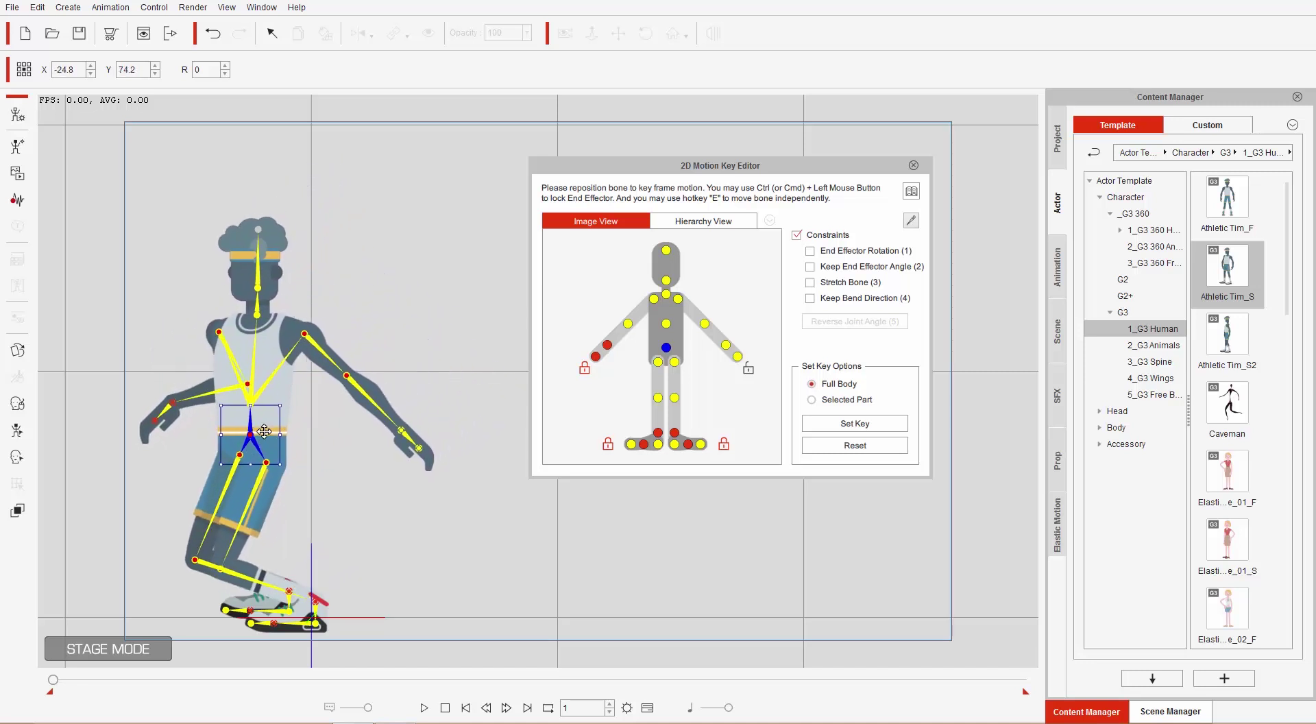
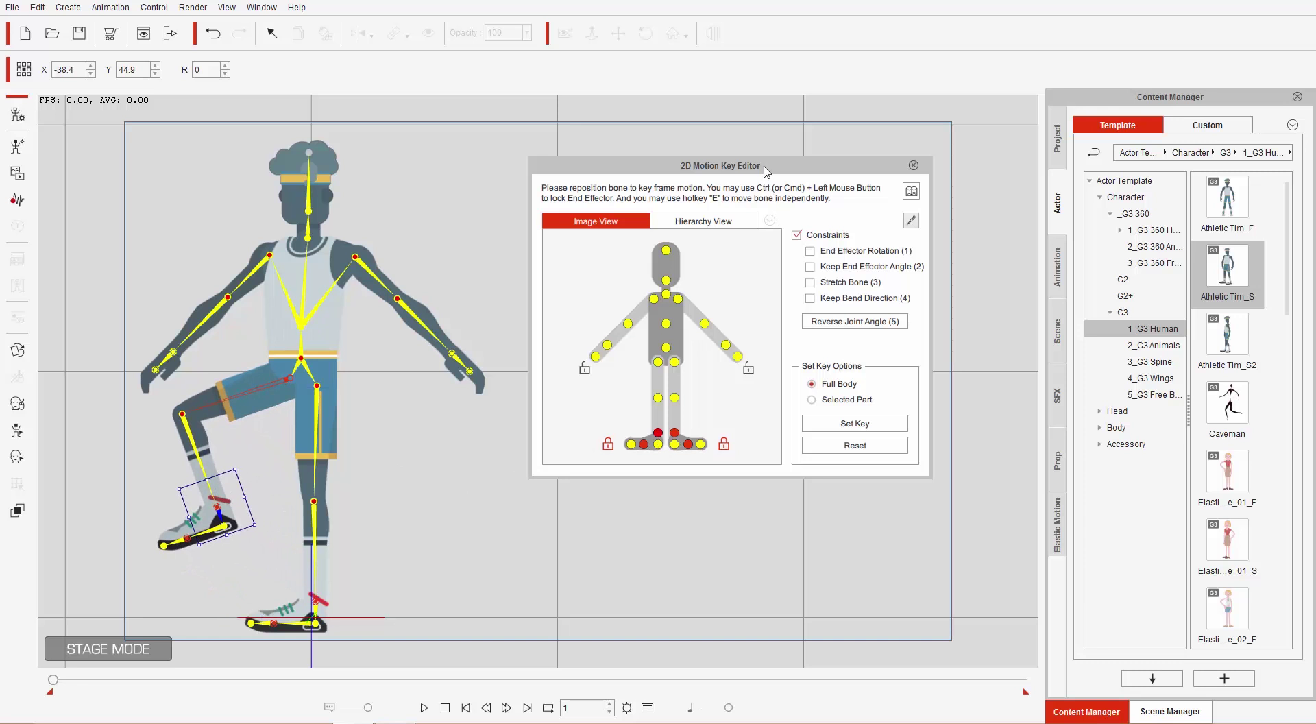
left_click_drag(766, 171, 769, 184)
left_click_drag(514, 442, 555, 454)
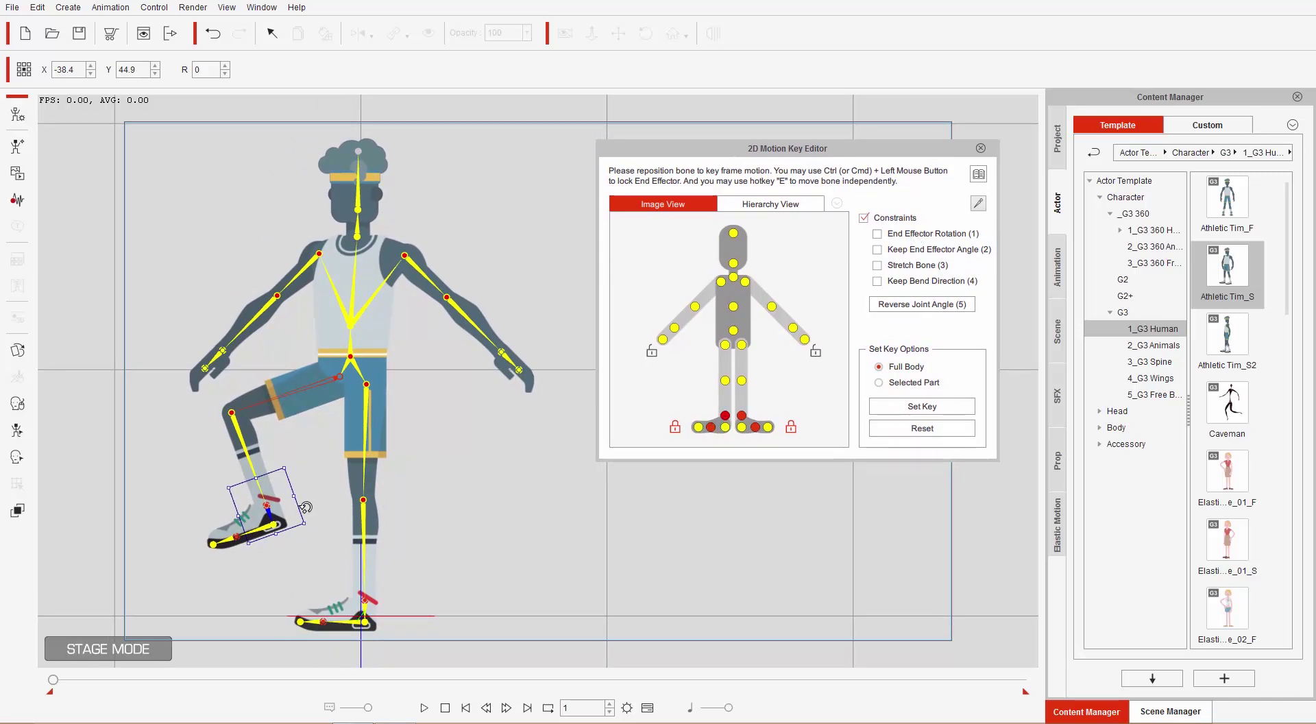
- Rotate the raised right foot to about 18 degrees and move it up to about X -49.2, Y 57.4
left_click_drag(307, 507, 304, 524)
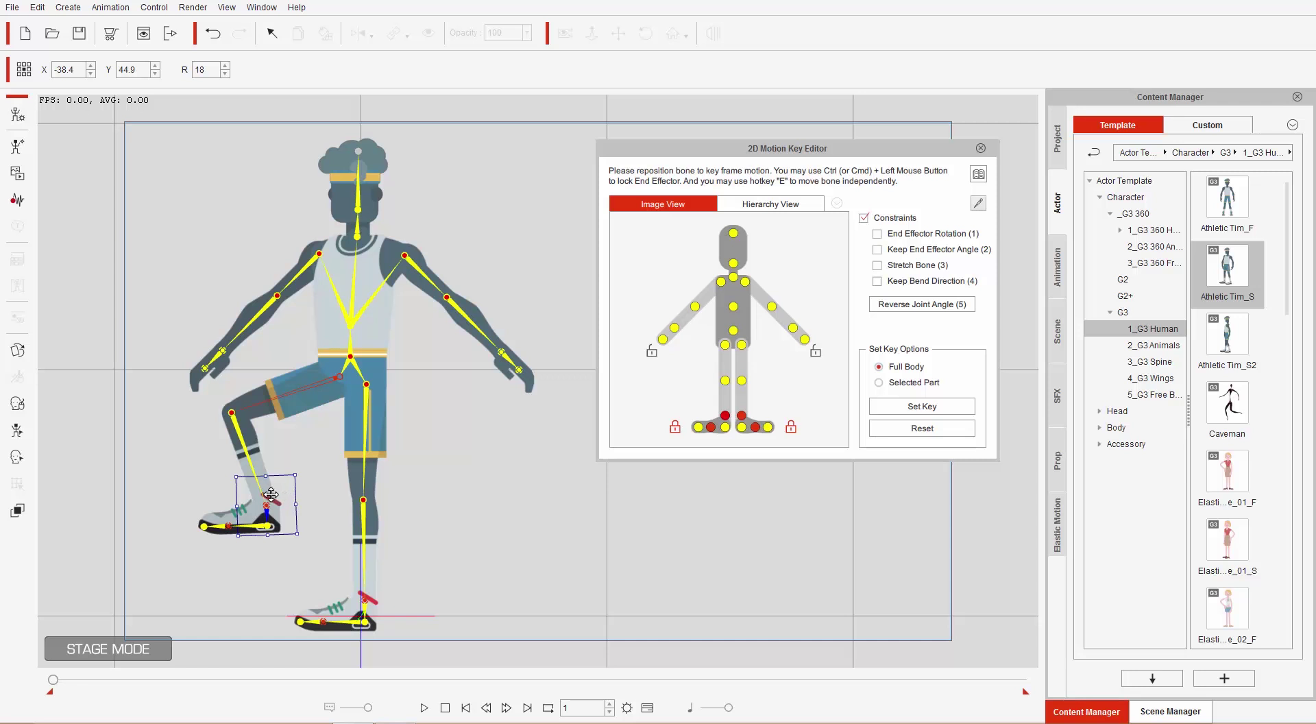
left_click_drag(272, 494, 279, 421)
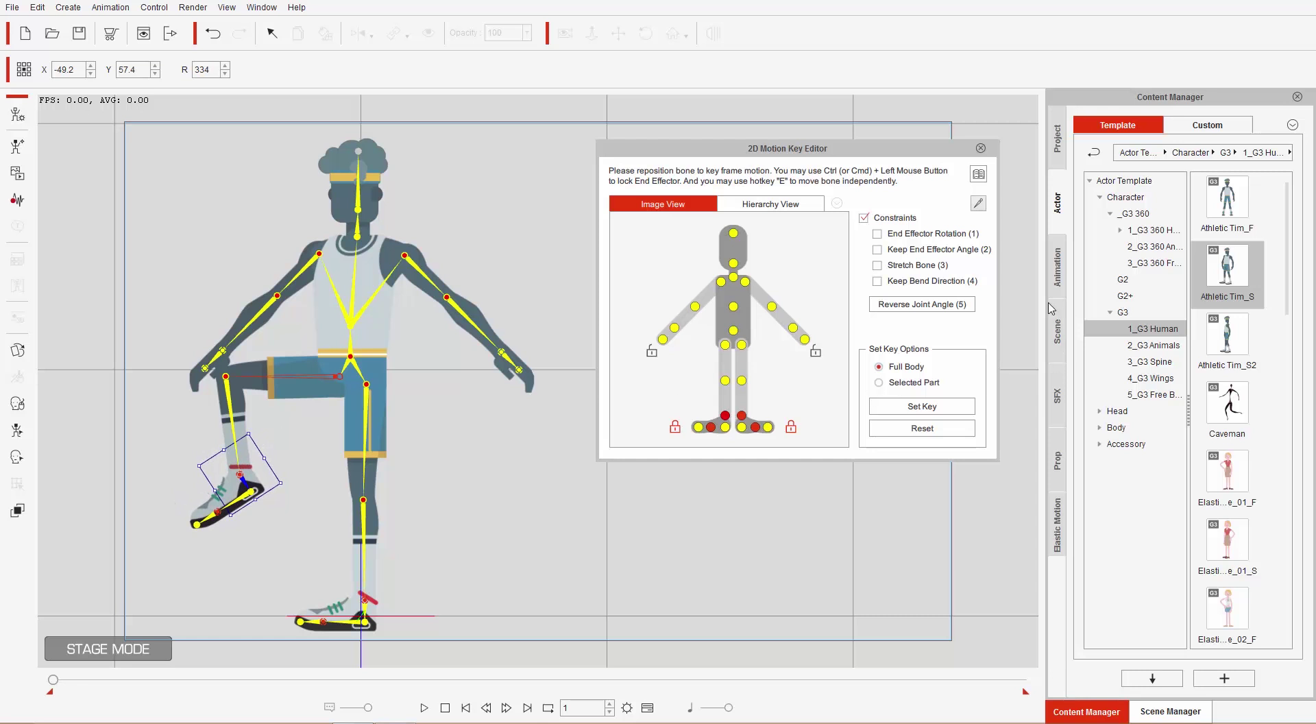
- Alternate End Effector Rotation on and off while moving the right foot, ending at about X -47.8, Y 50.5 with the option off
left_click(926, 234)
mouse_move(254, 477)
left_mouse_down()
mouse_move(233, 398)
mouse_move(226, 466)
mouse_move(279, 495)
mouse_move(271, 503)
mouse_move(255, 458)
left_mouse_up()
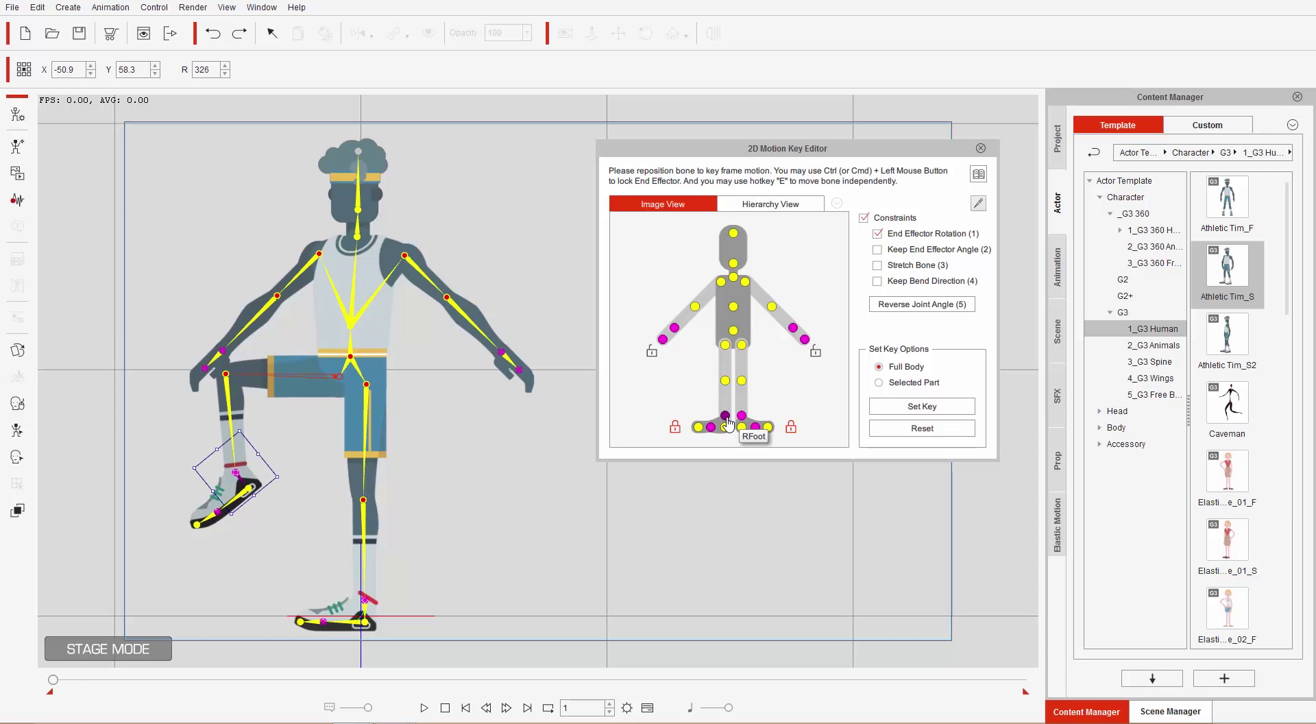
key("1")
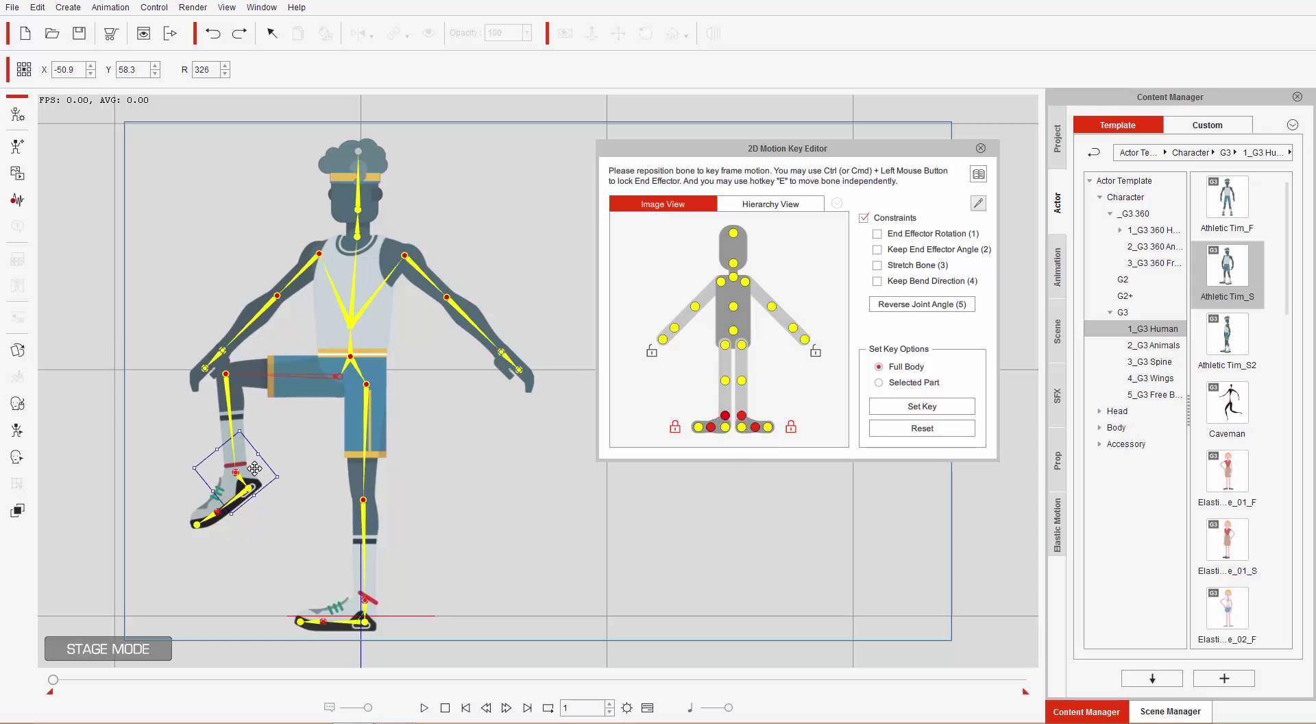
left_click_drag(261, 457, 262, 488)
key("1")
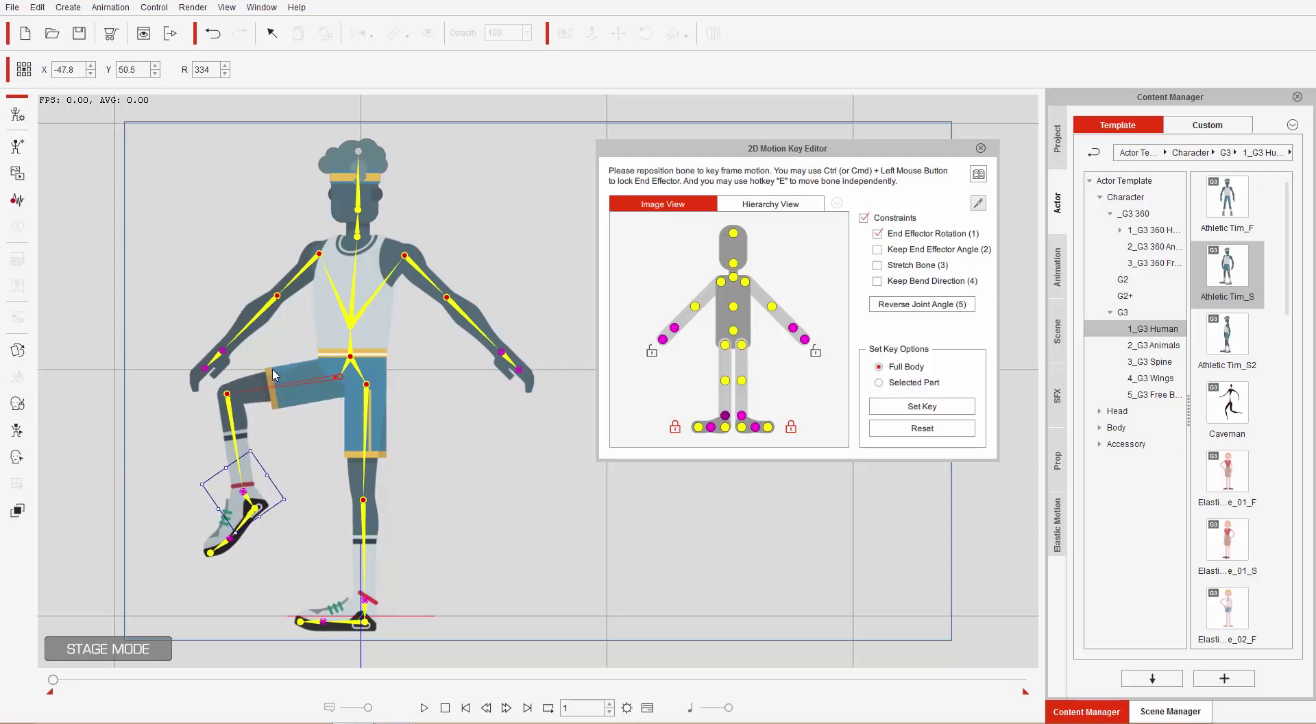
key("1")
- Lock the right hand's end effector, try moving the hand to about X -61.5, Y 132.9 and undo the move
left_click(652, 351)
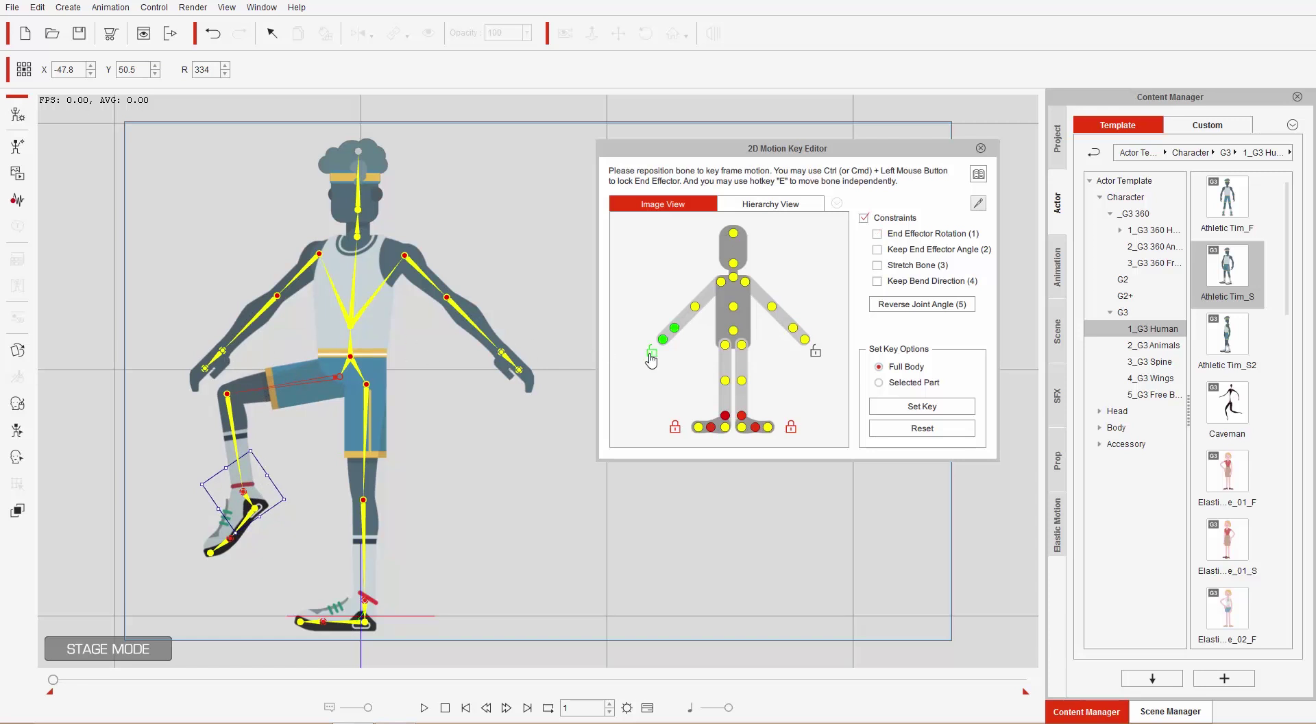
left_click(217, 362)
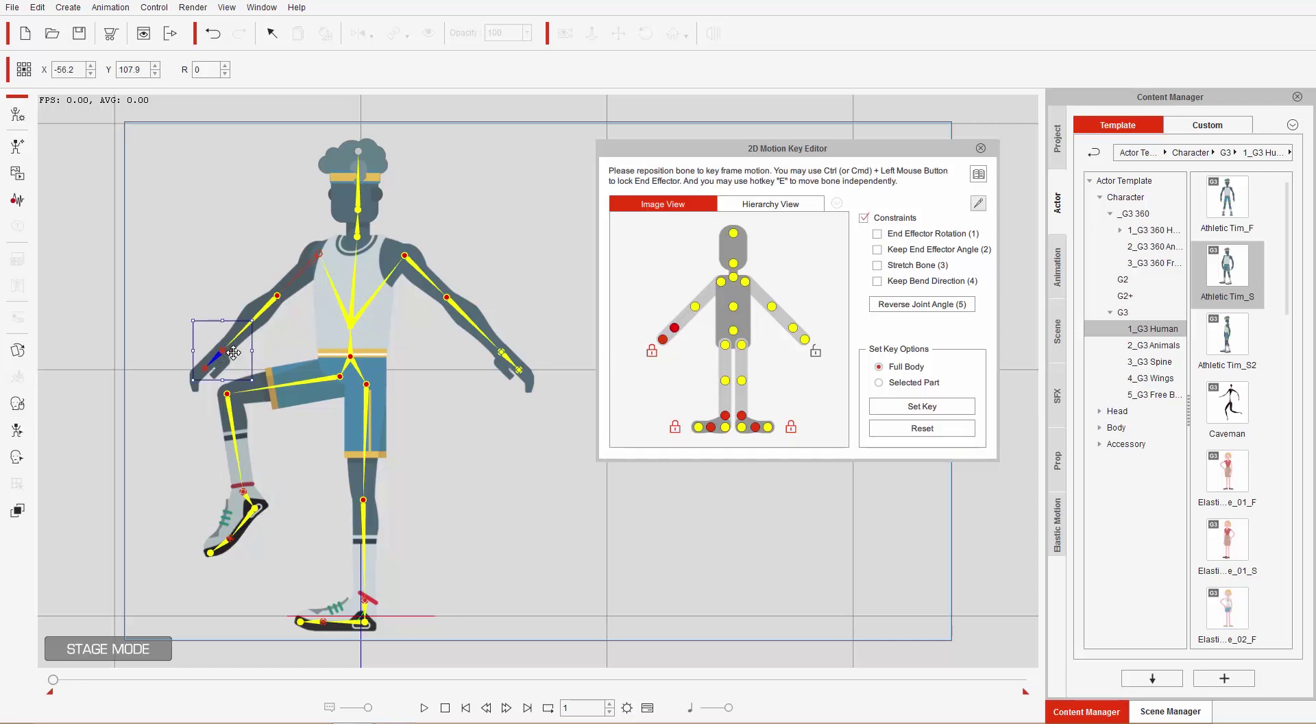
left_click_drag(233, 352, 219, 290)
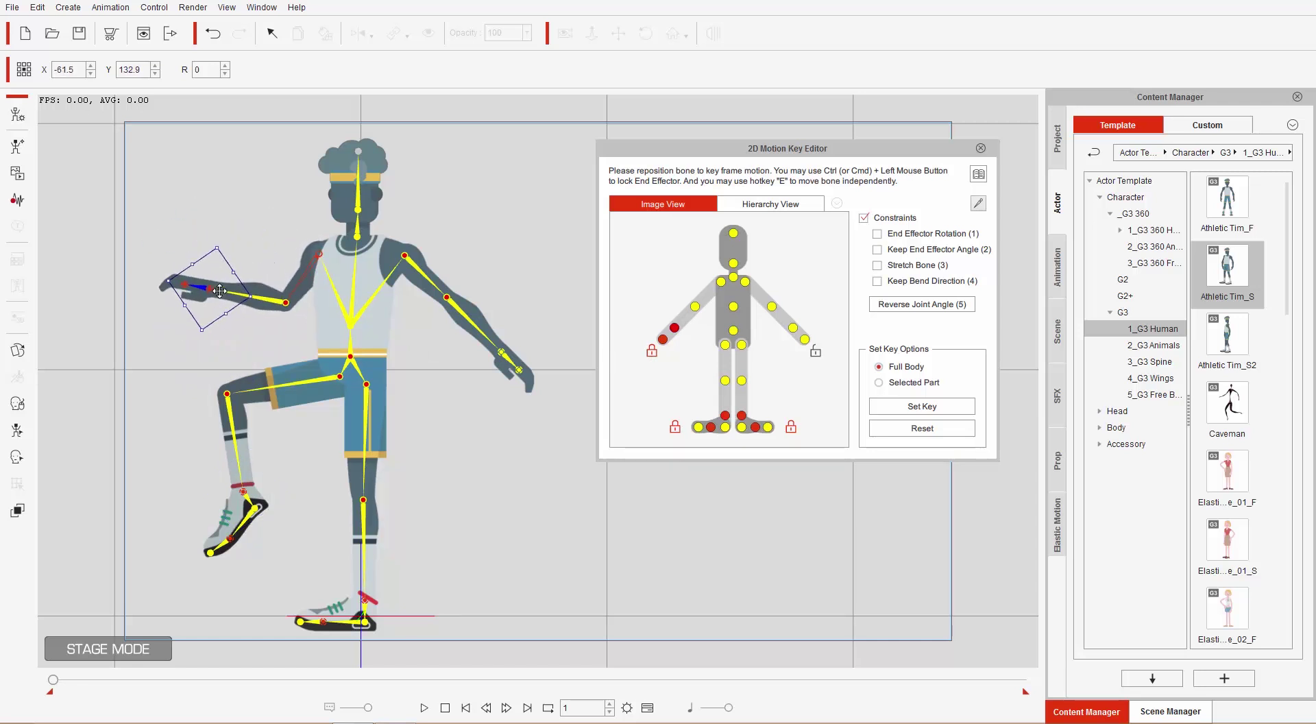
key("ctrl+z")
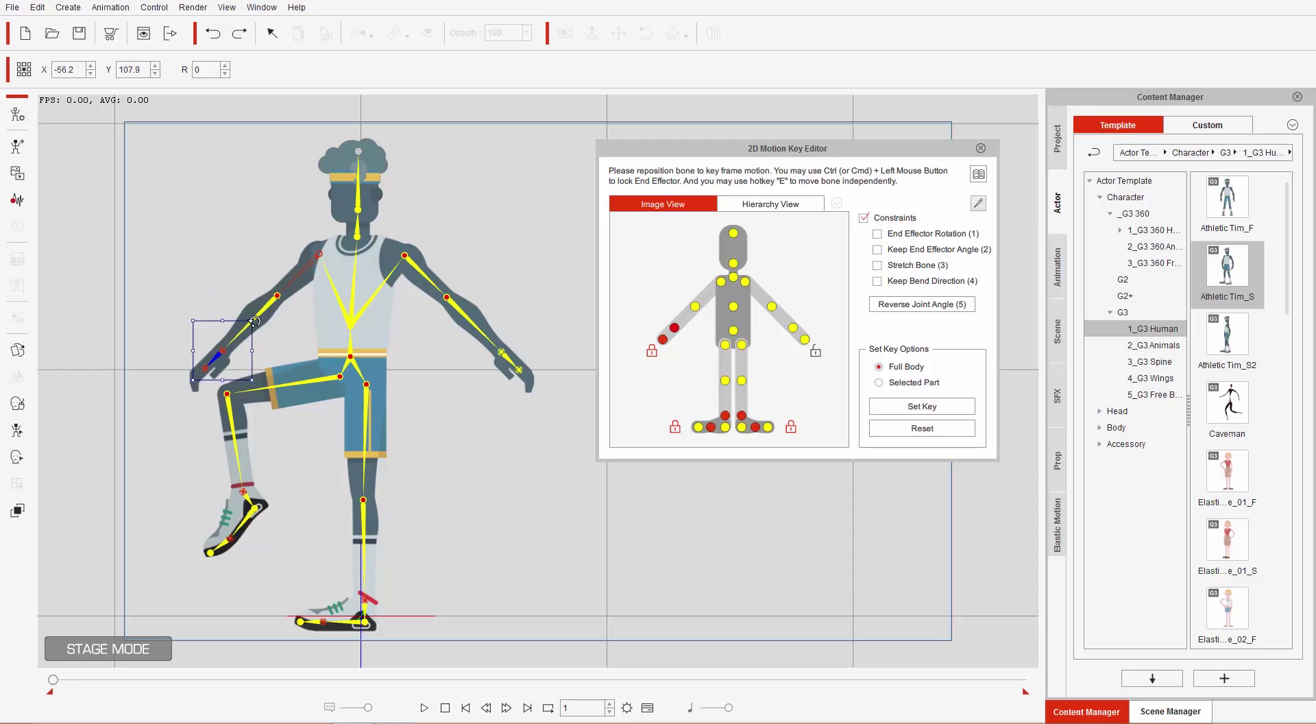
- Toggle End Effector Rotation while repositioning the right hand to about X -51.9, Y 116.2, leaving the option on
key("1")
mouse_move(236, 351)
left_mouse_down()
mouse_move(219, 343)
mouse_move(231, 371)
mouse_move(232, 355)
left_mouse_up()
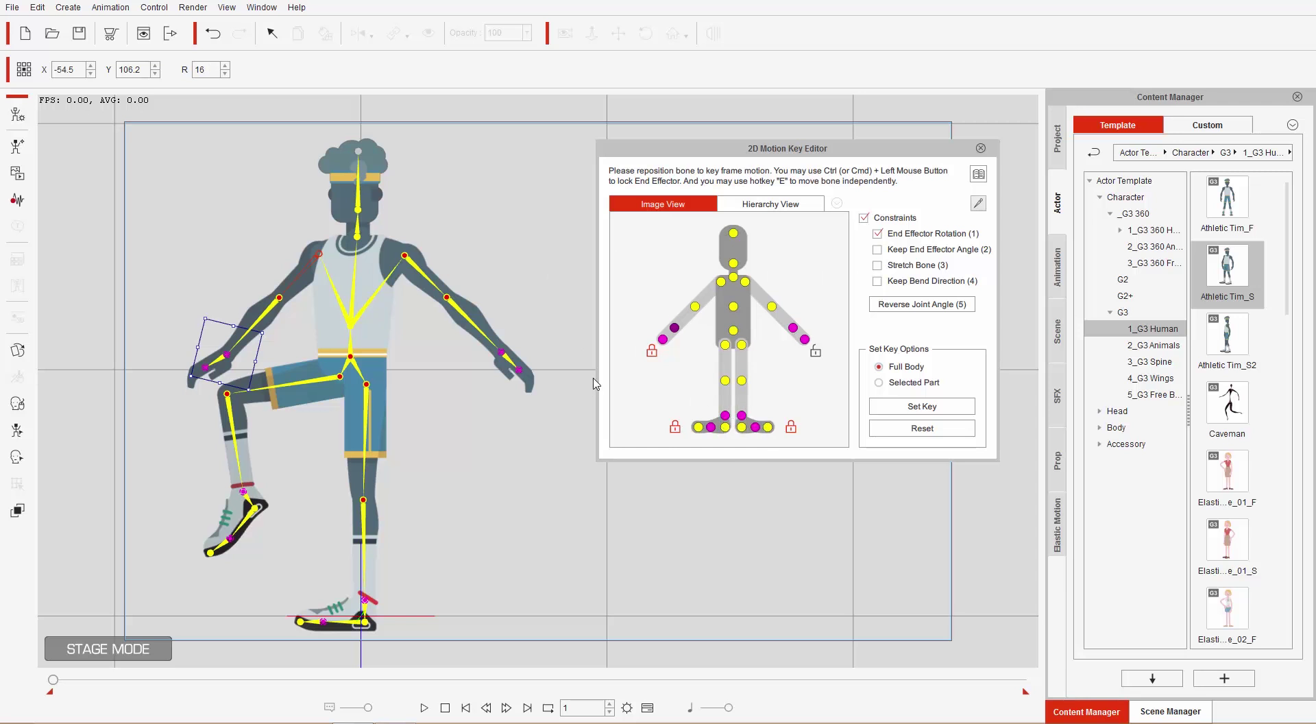
key("1")
left_click_drag(243, 347, 266, 333)
key("1")
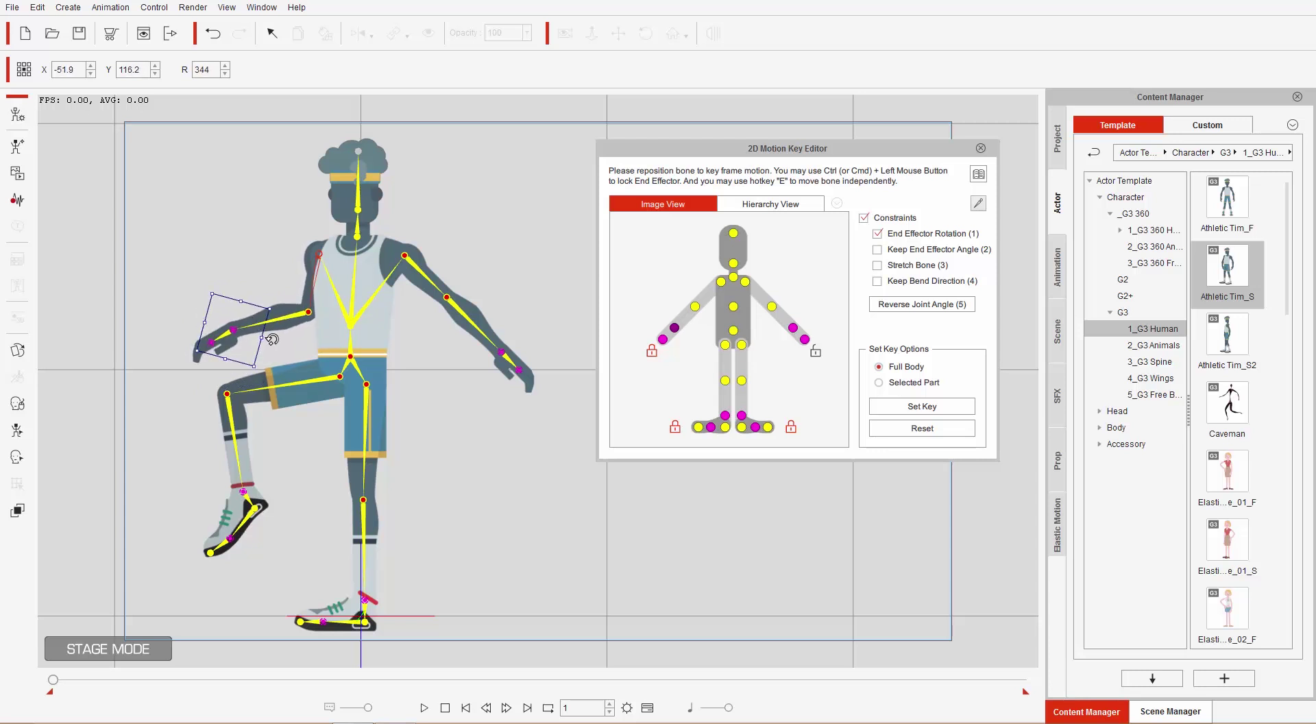
- Reset the character's pose and turn off End Effector Rotation
left_click(937, 405)
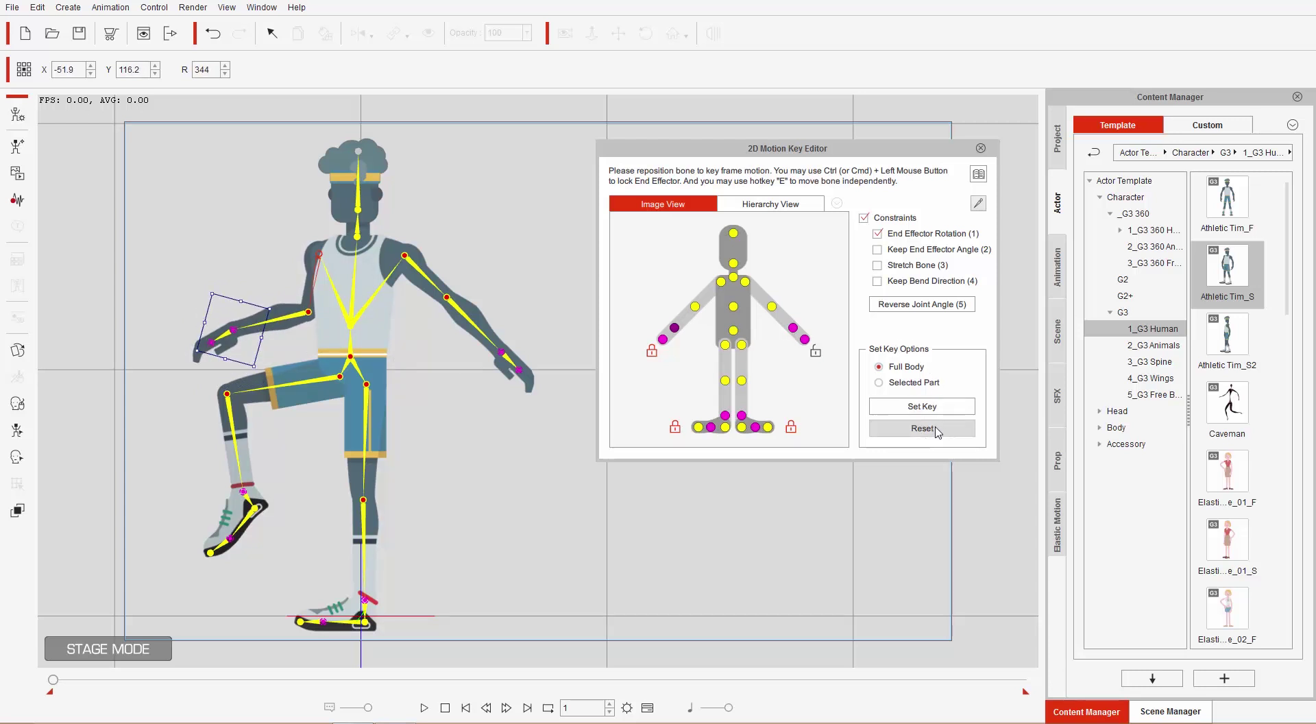
left_click(938, 429)
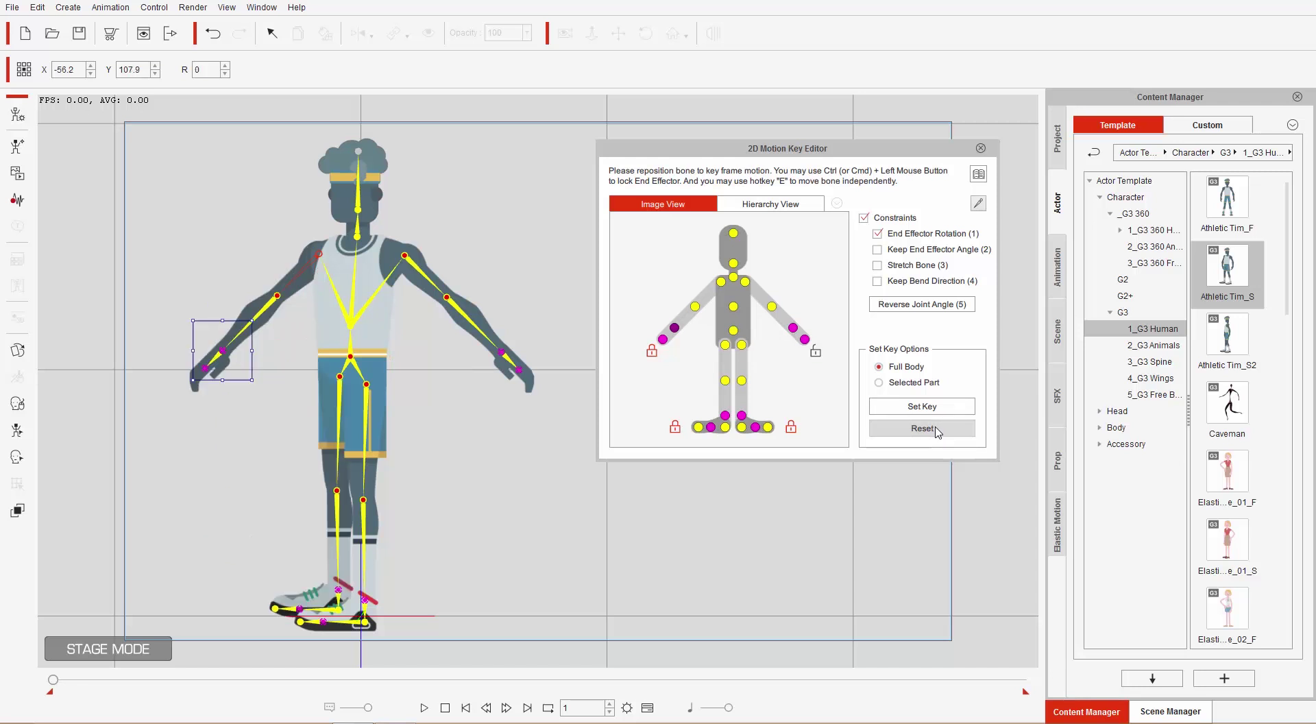
left_click(910, 235)
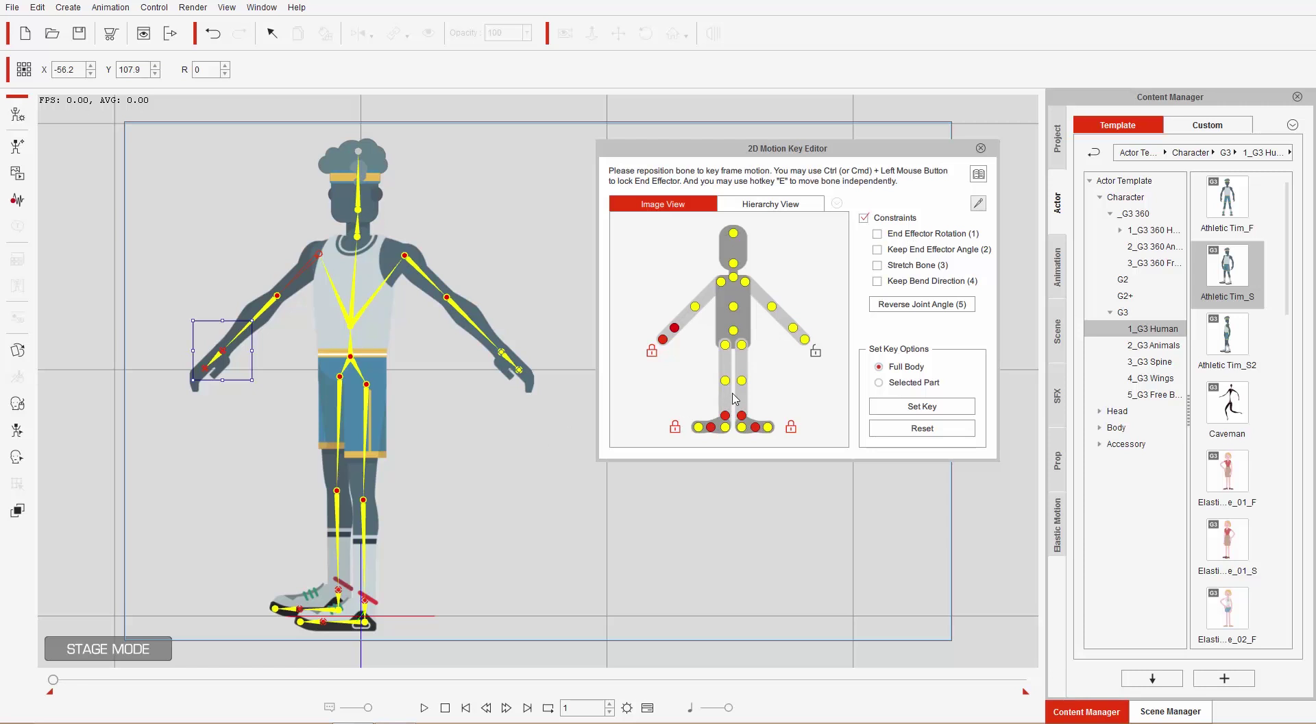
- Select the right foot bone and raise it to about X -38.6, Y 58.8
left_click(725, 416)
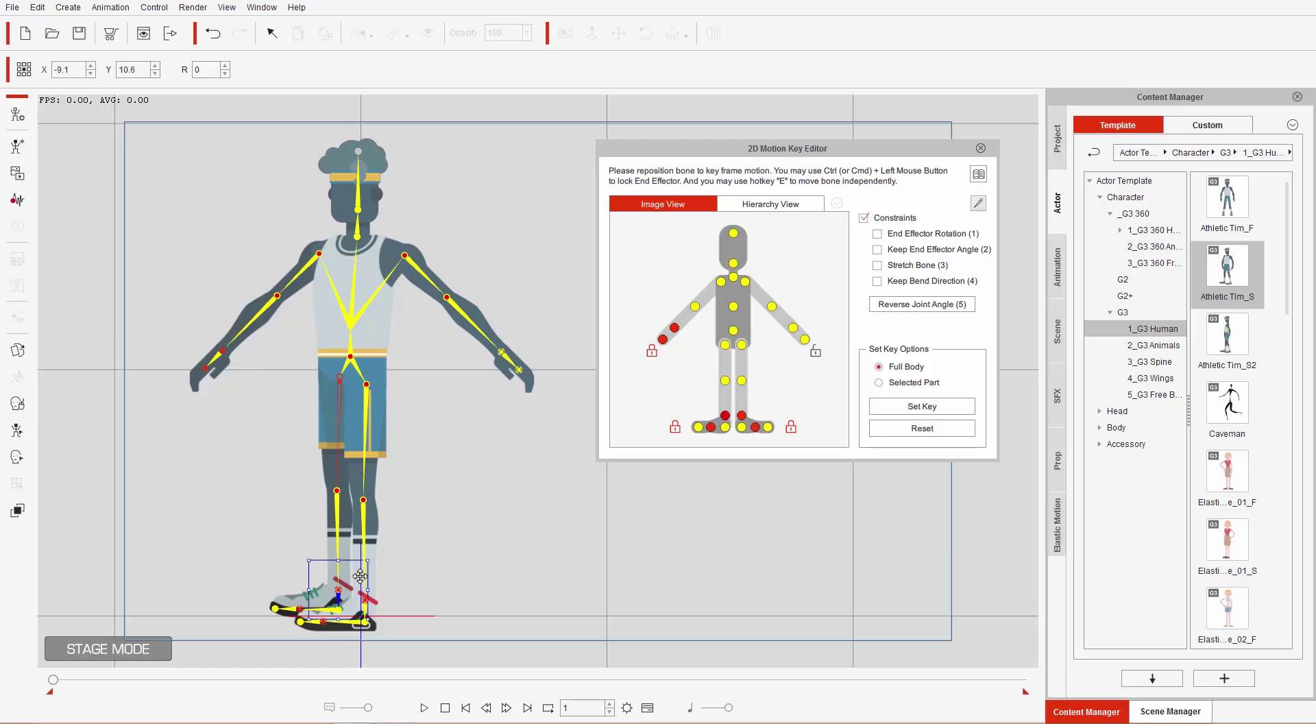
left_click_drag(351, 578, 302, 450)
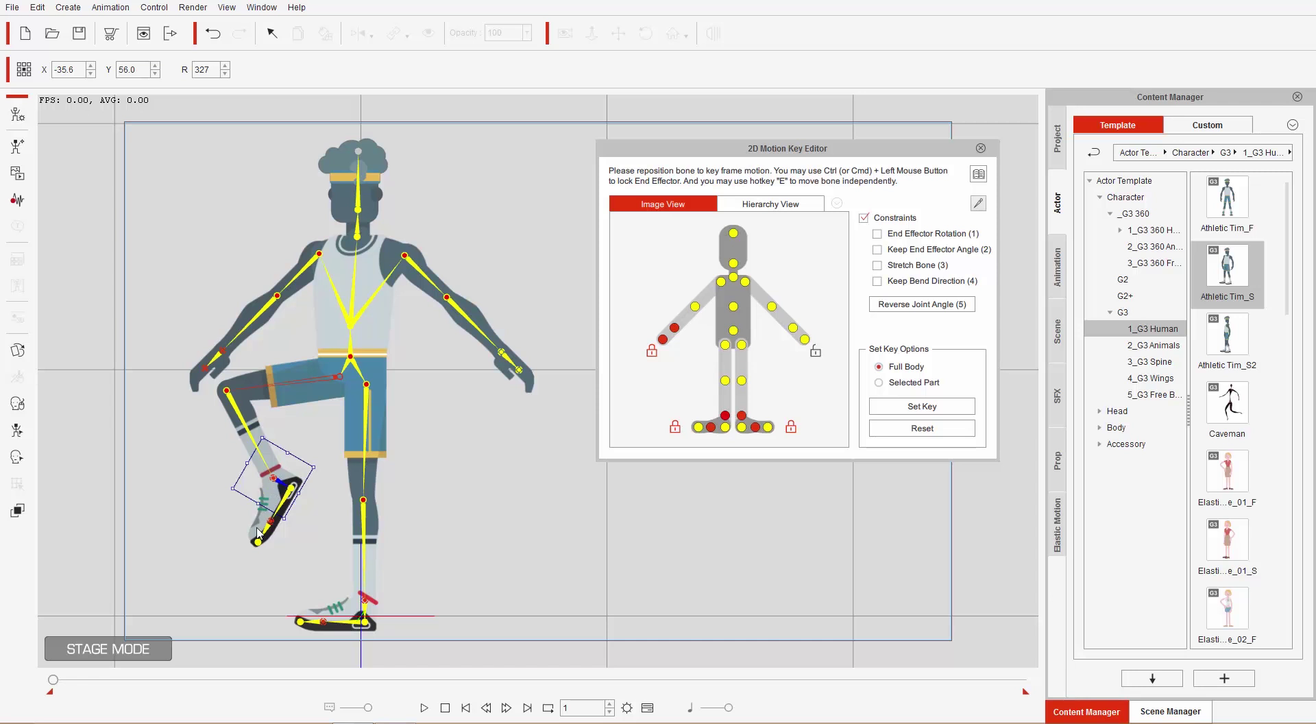
mouse_move(290, 472)
left_mouse_down()
mouse_move(296, 492)
mouse_move(346, 521)
mouse_move(278, 469)
mouse_move(315, 480)
mouse_move(212, 466)
mouse_move(293, 464)
mouse_move(193, 466)
mouse_move(344, 440)
mouse_move(206, 455)
mouse_move(257, 451)
mouse_move(283, 464)
left_mouse_up()
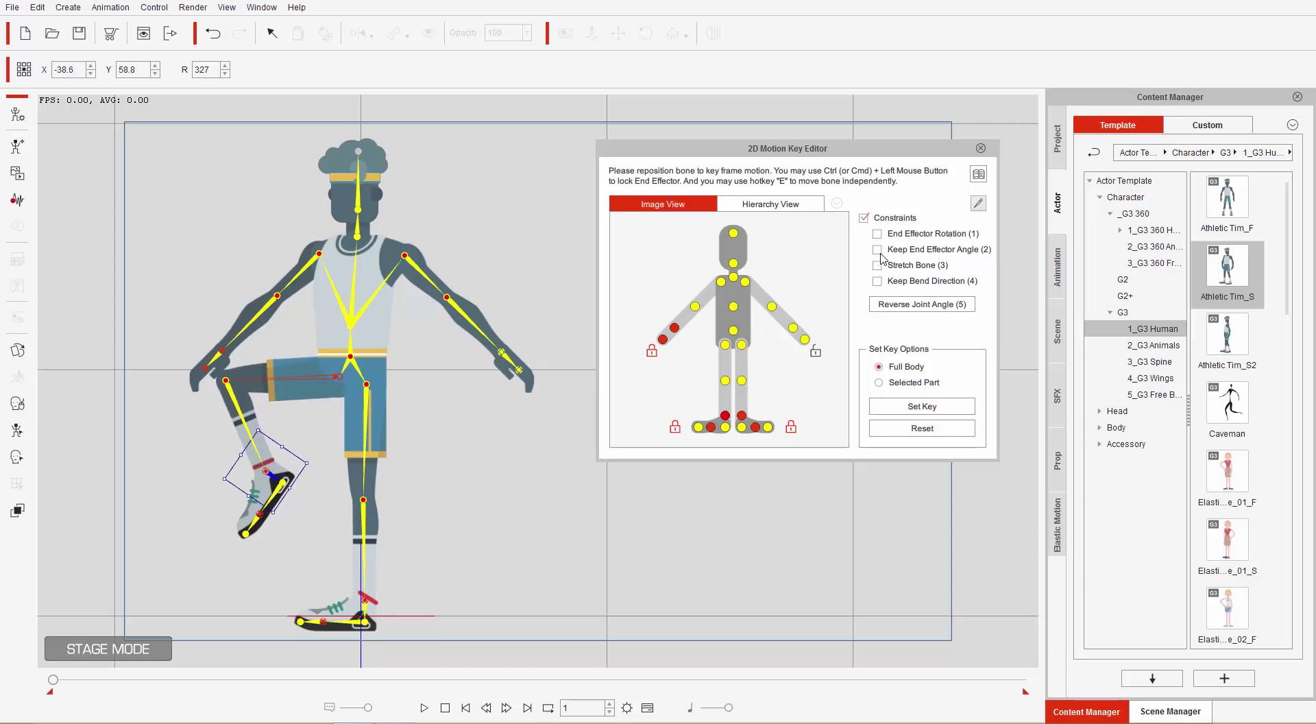
- Turn on Keep End Effector Angle and move the right foot to about X -31.7, Y 55.2
key("2")
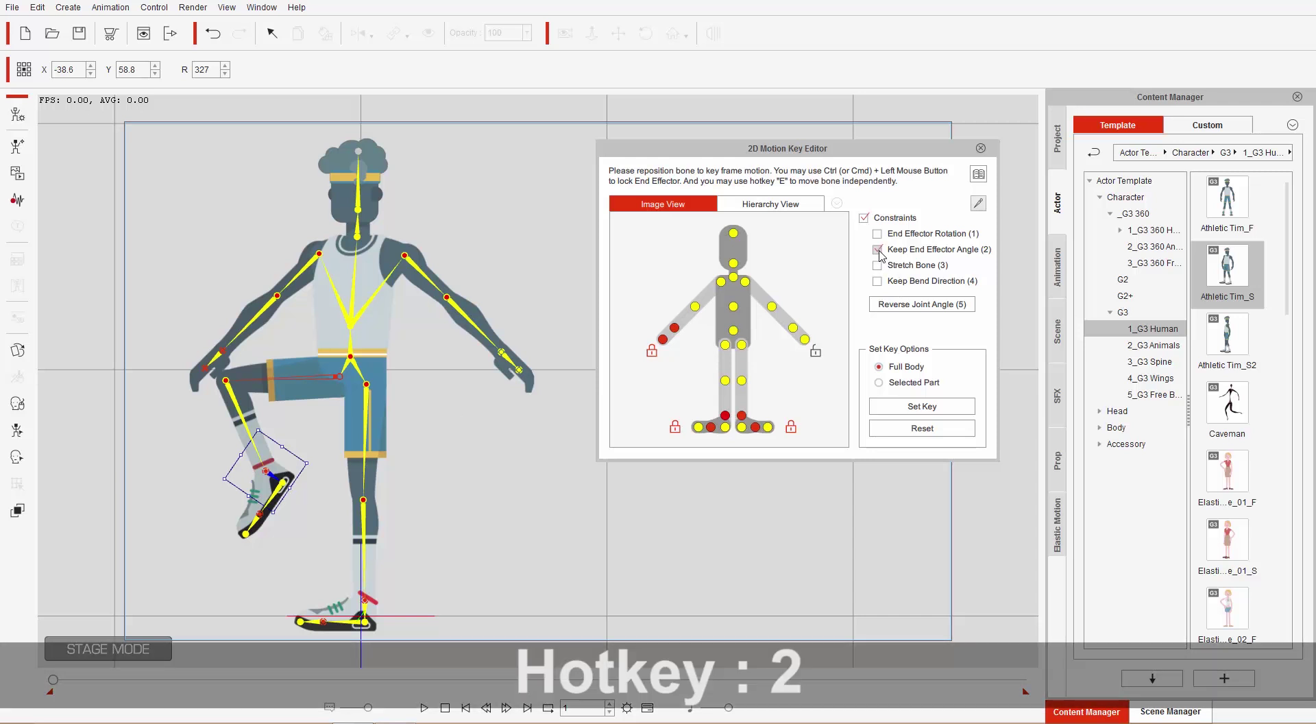
mouse_move(286, 465)
left_mouse_down()
mouse_move(223, 466)
mouse_move(313, 459)
mouse_move(295, 460)
left_mouse_up()
left_click_drag(211, 458, 302, 474)
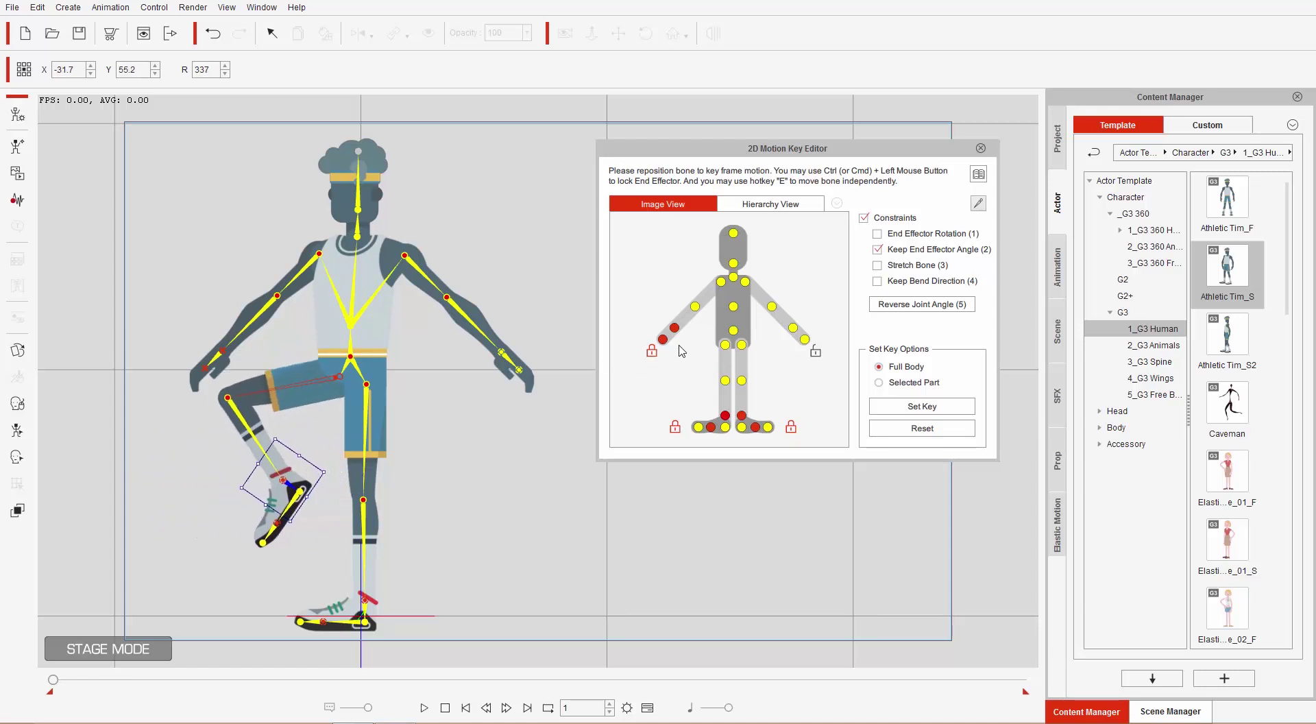
- Move the right hand to about X -51.4, Y 110.1 with Keep End Effector Angle on, and reset the pose
mouse_move(239, 355)
left_mouse_down()
mouse_move(289, 357)
mouse_move(217, 347)
left_mouse_up()
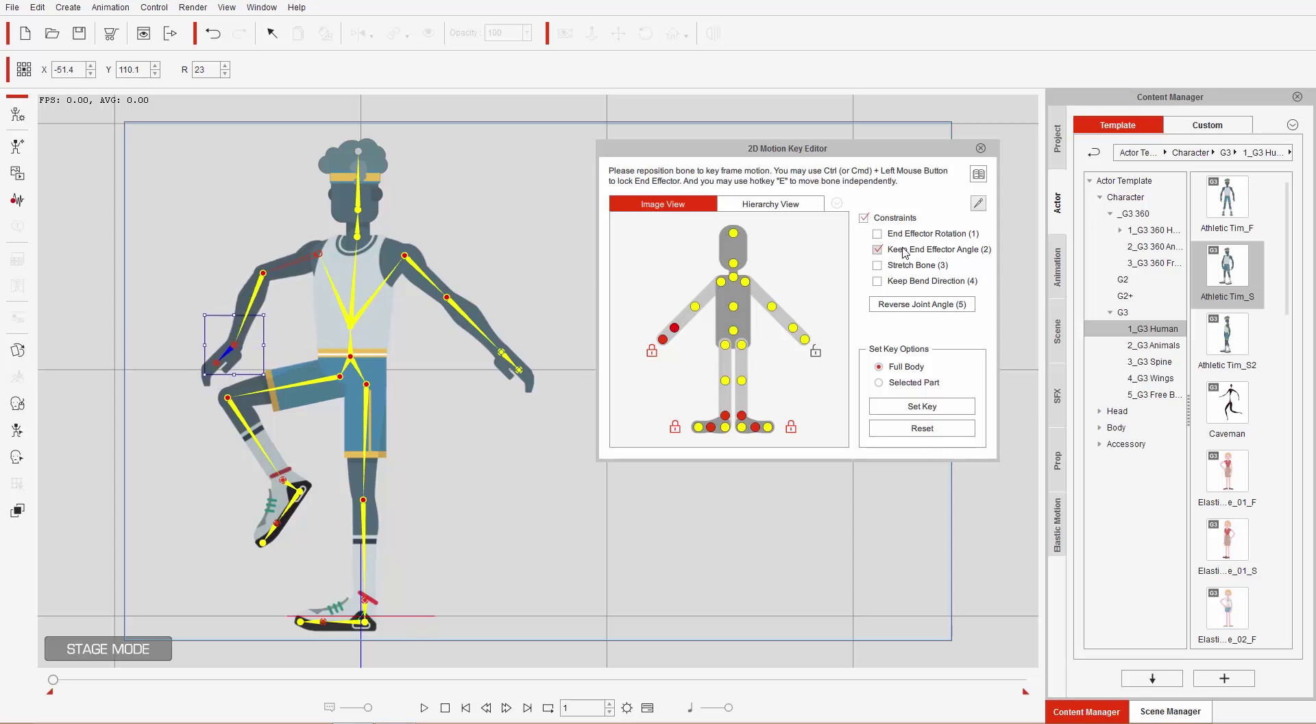
left_click(919, 427)
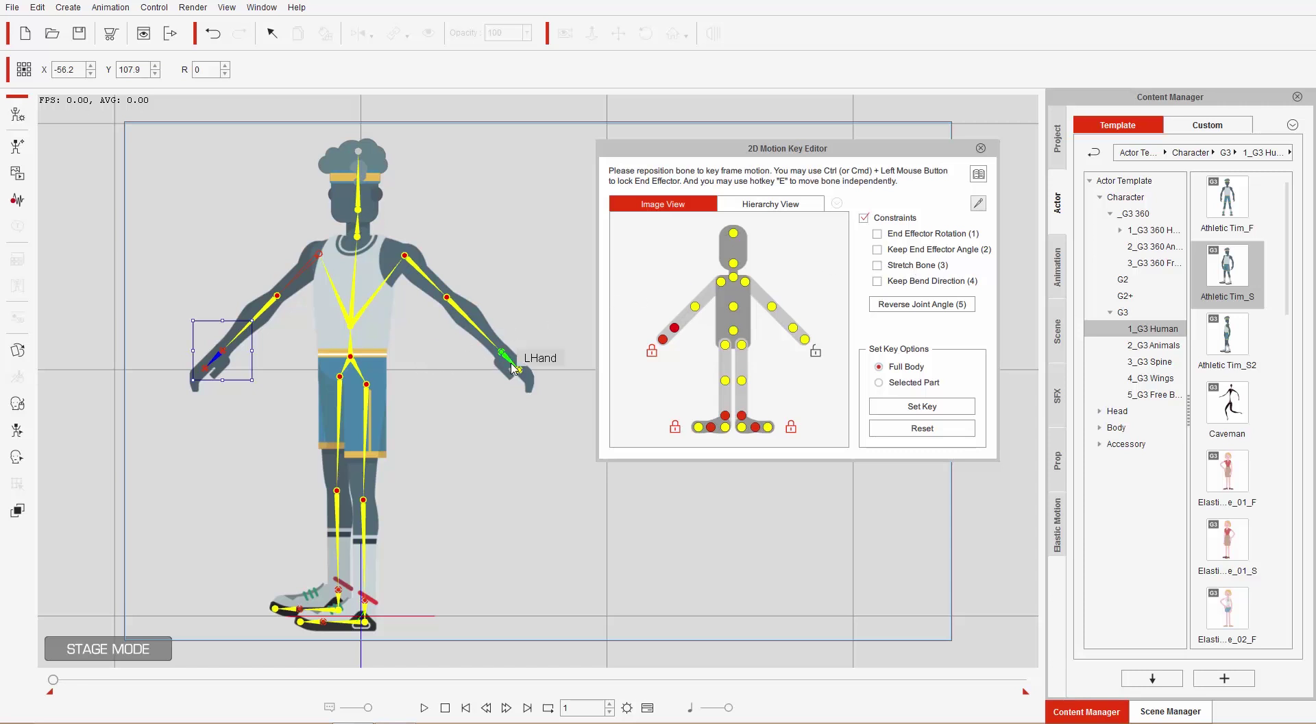
- Compare moving the right hand with Constraints off, to about X -76.2, Y 93.1, and on, to about X -57.8, Y 116.5, and reset the pose
left_click(864, 218)
left_click_drag(234, 354, 186, 392)
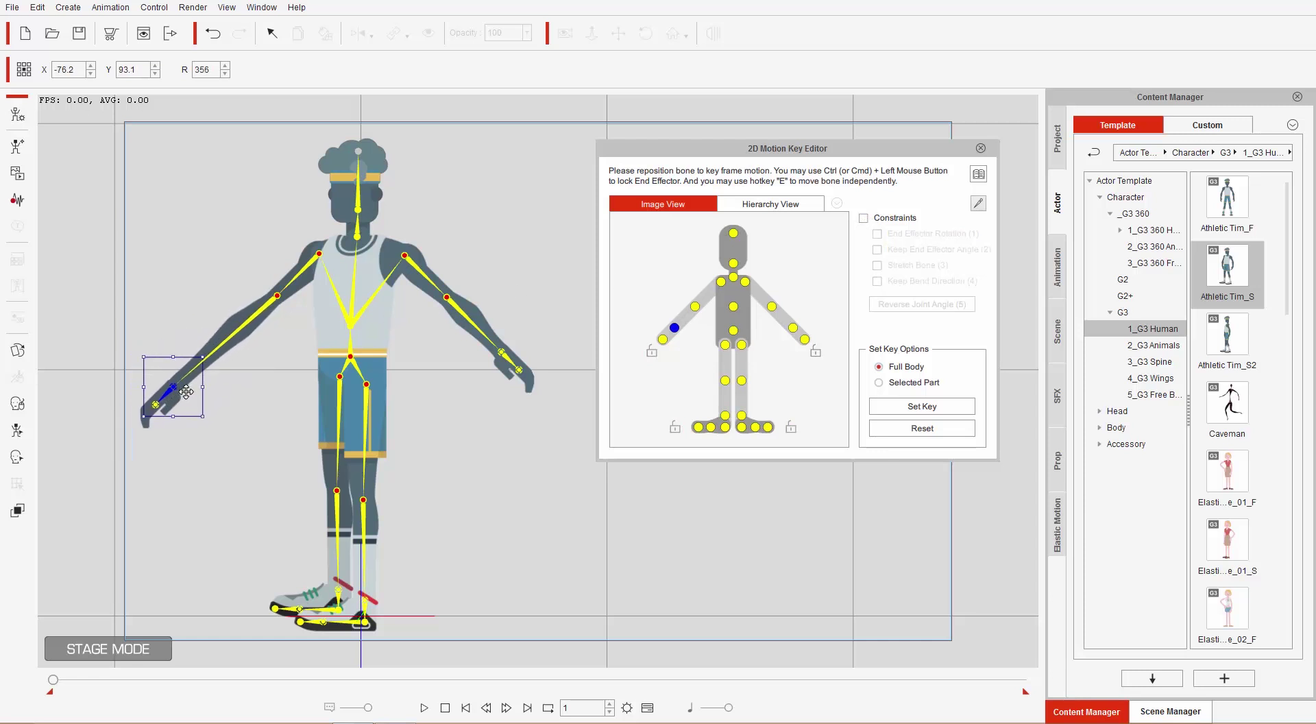
key("ctrl+z")
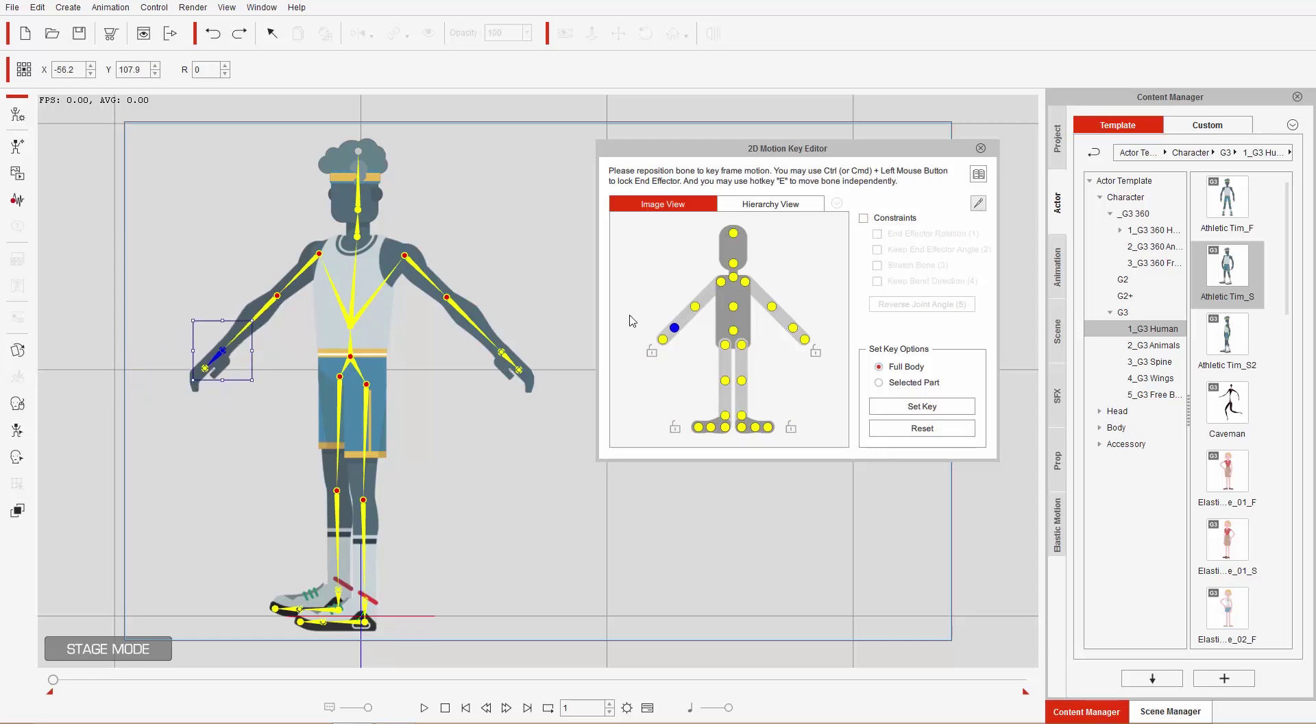
left_click(864, 218)
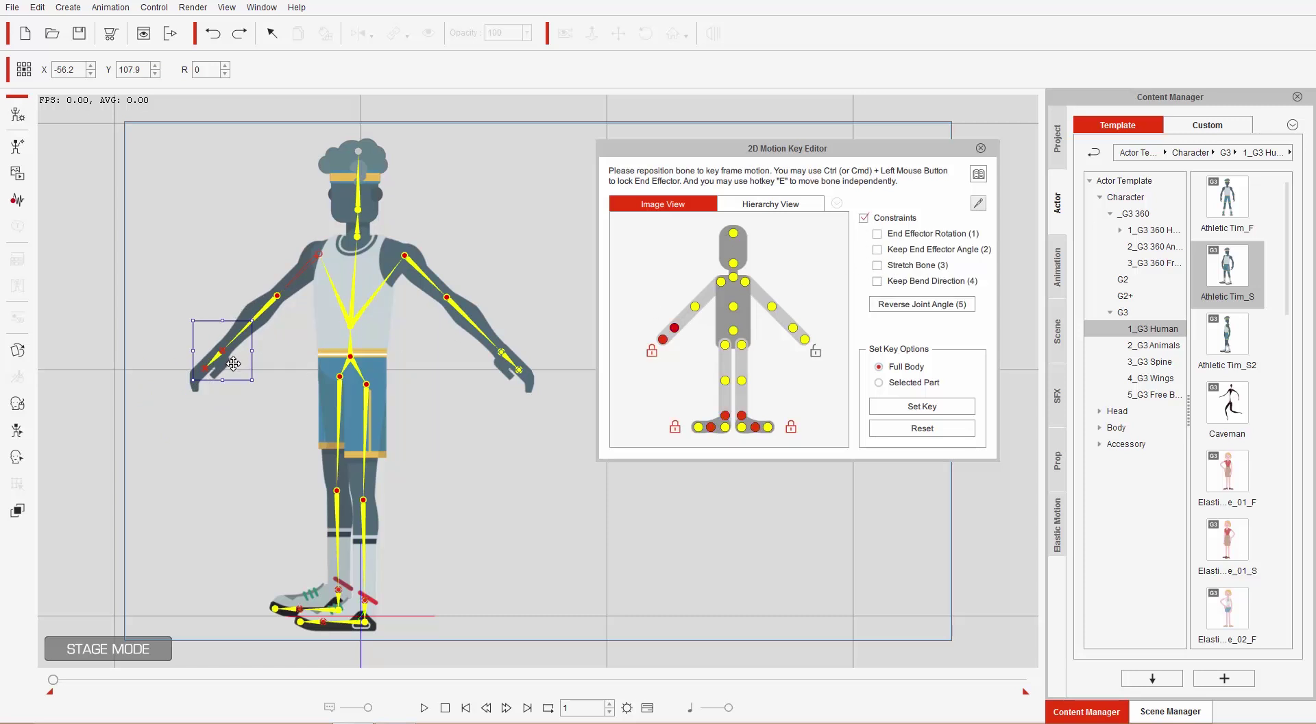
mouse_move(233, 364)
left_mouse_down()
mouse_move(270, 335)
mouse_move(219, 322)
mouse_move(277, 209)
mouse_move(269, 293)
mouse_move(231, 340)
left_mouse_up()
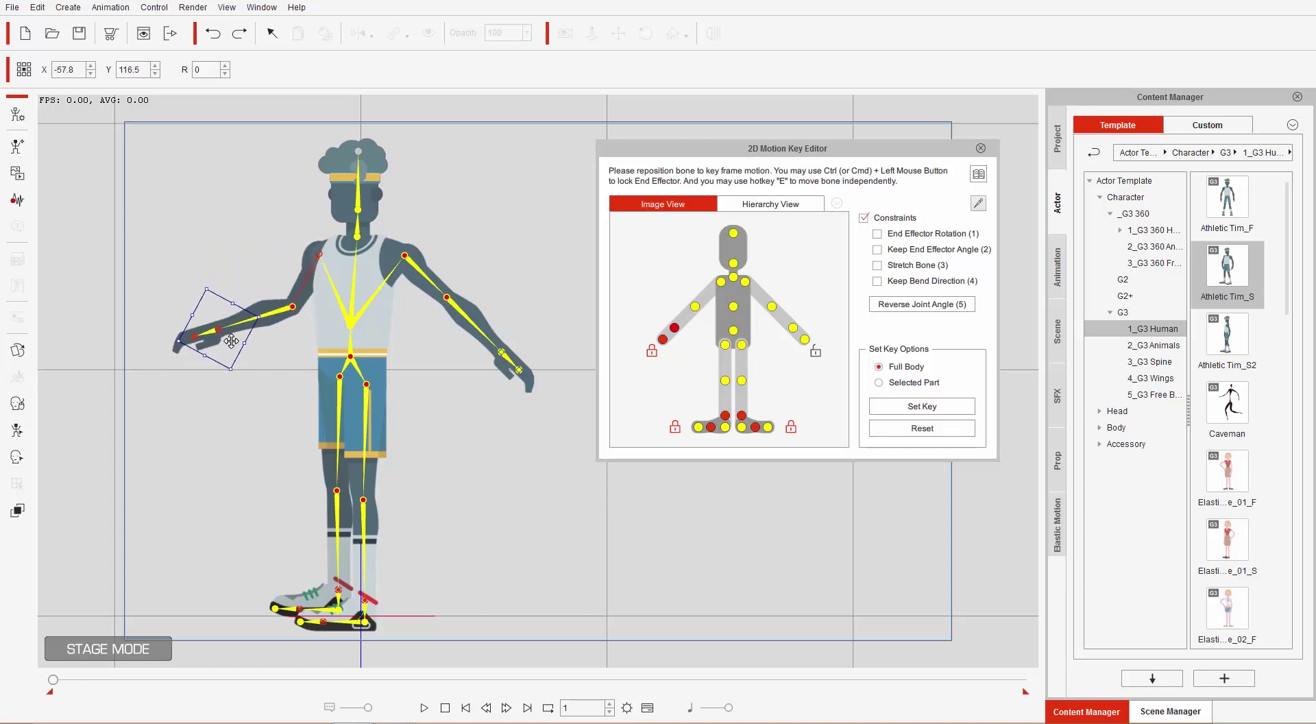
left_click(922, 428)
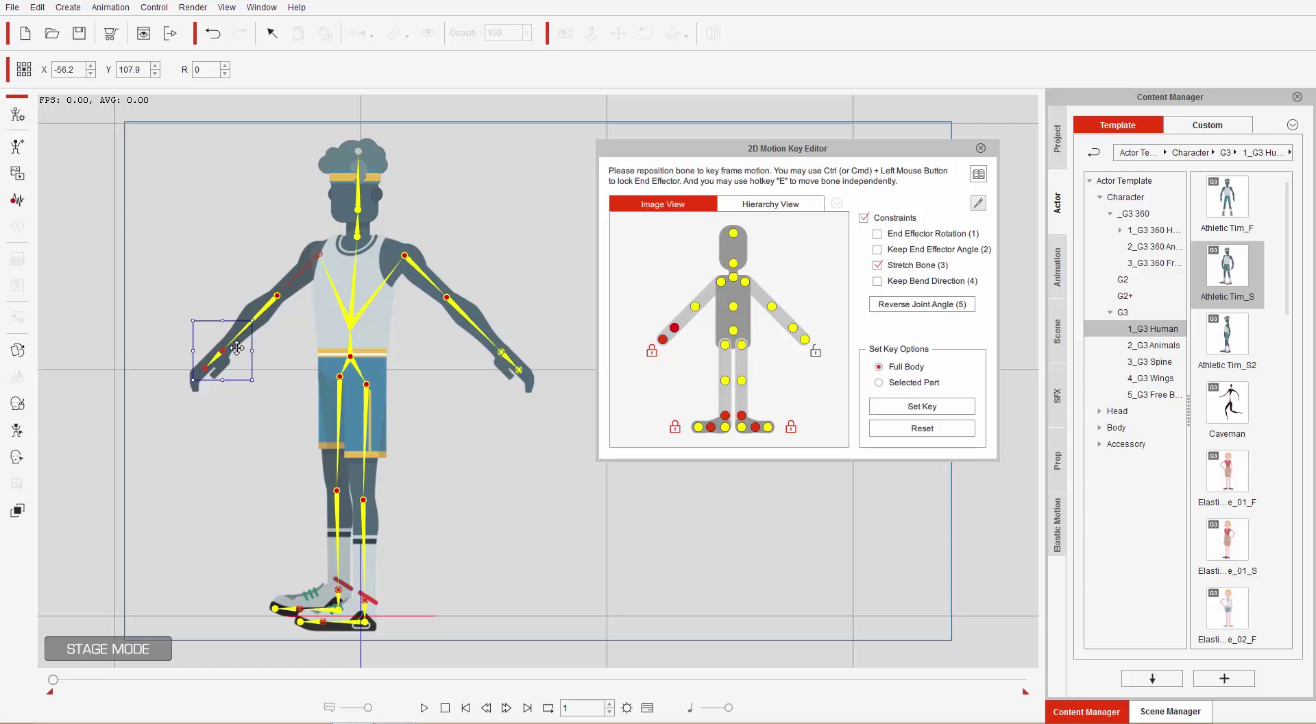
- With Stretch Bone on, try stretching the right arm to about X -102, Y 82, undo it, and move the right foot to about X -53.7, Y 26.2
left_click_drag(236, 350, 124, 415)
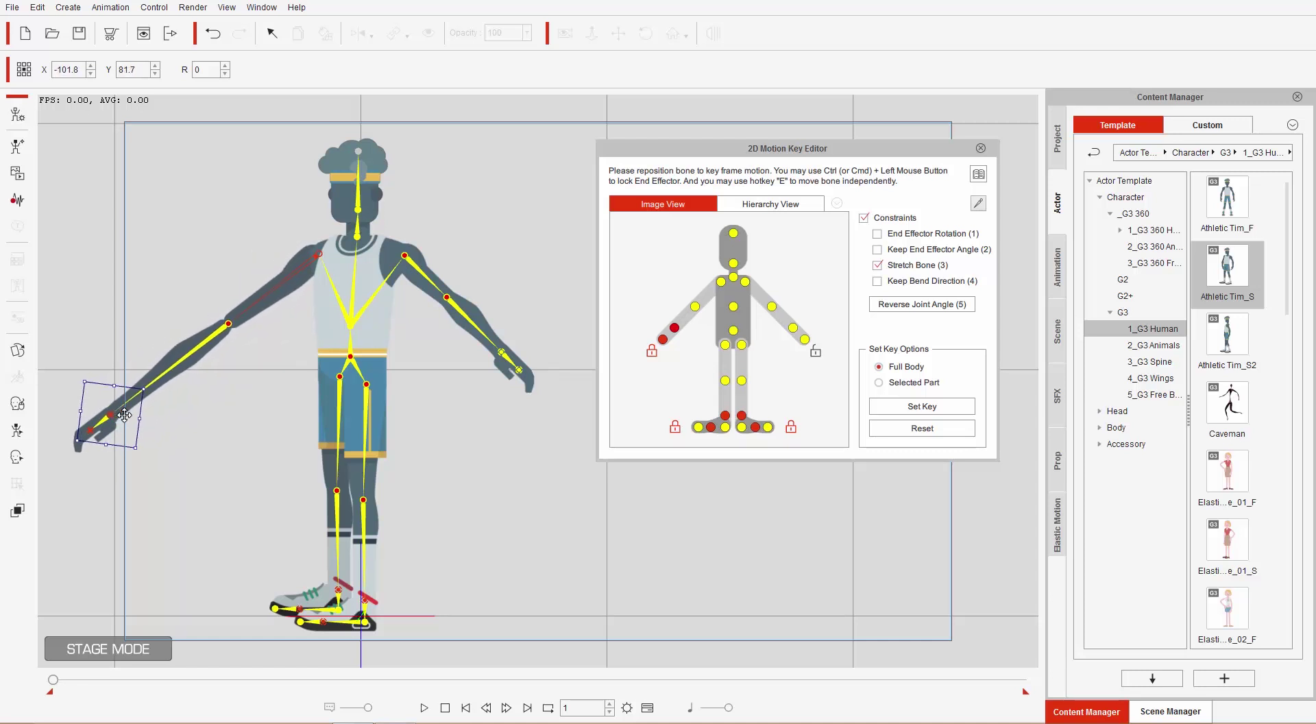
key("ctrl+z")
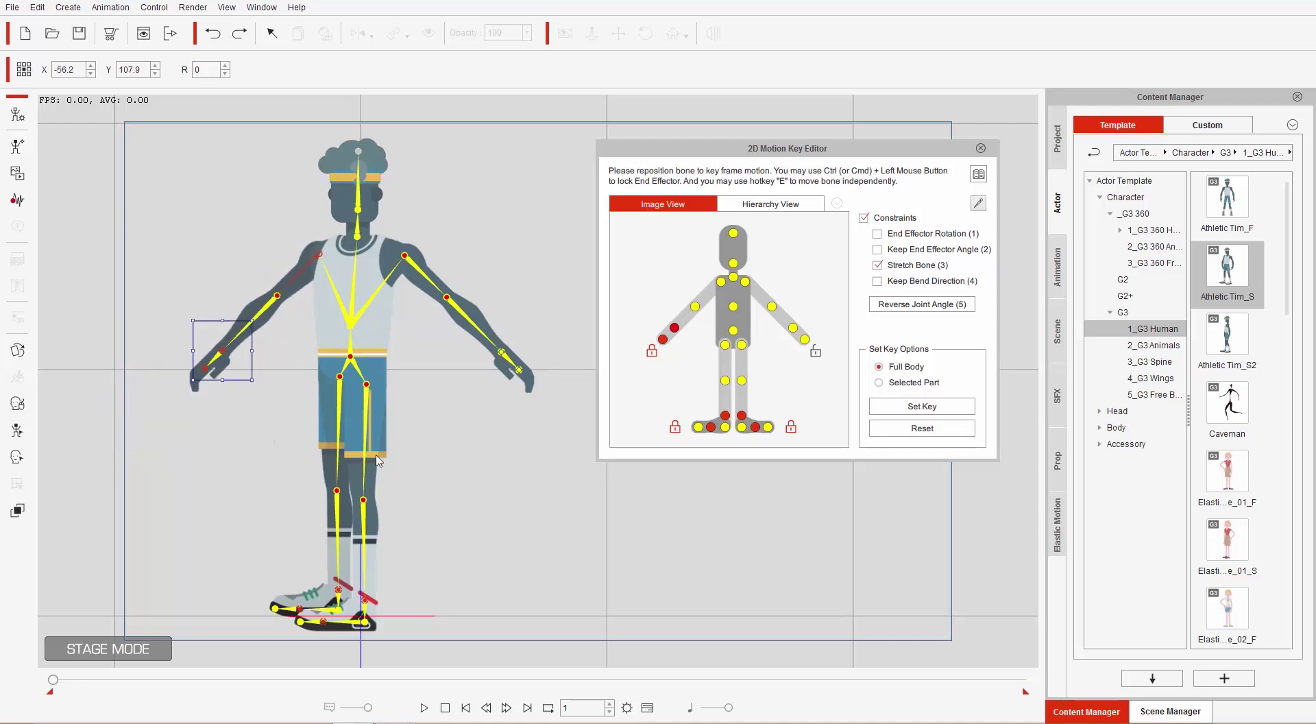
left_click(728, 423)
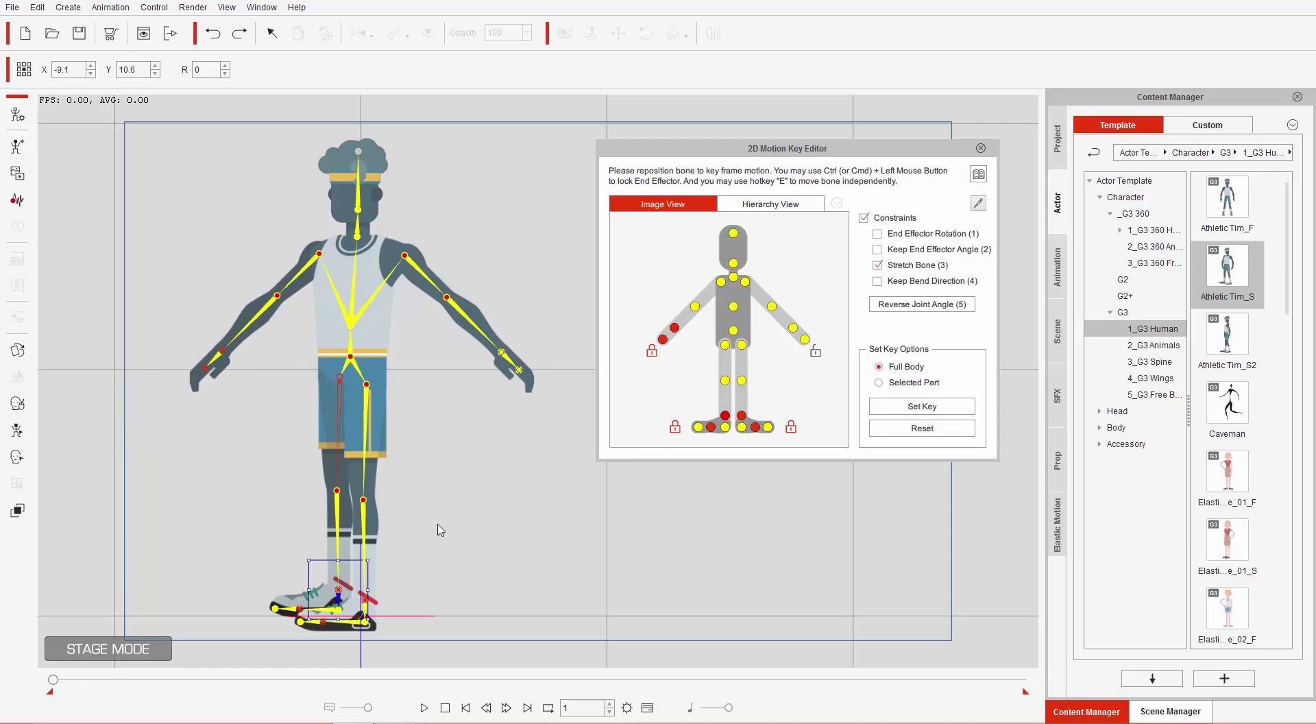
left_click_drag(352, 573, 278, 533)
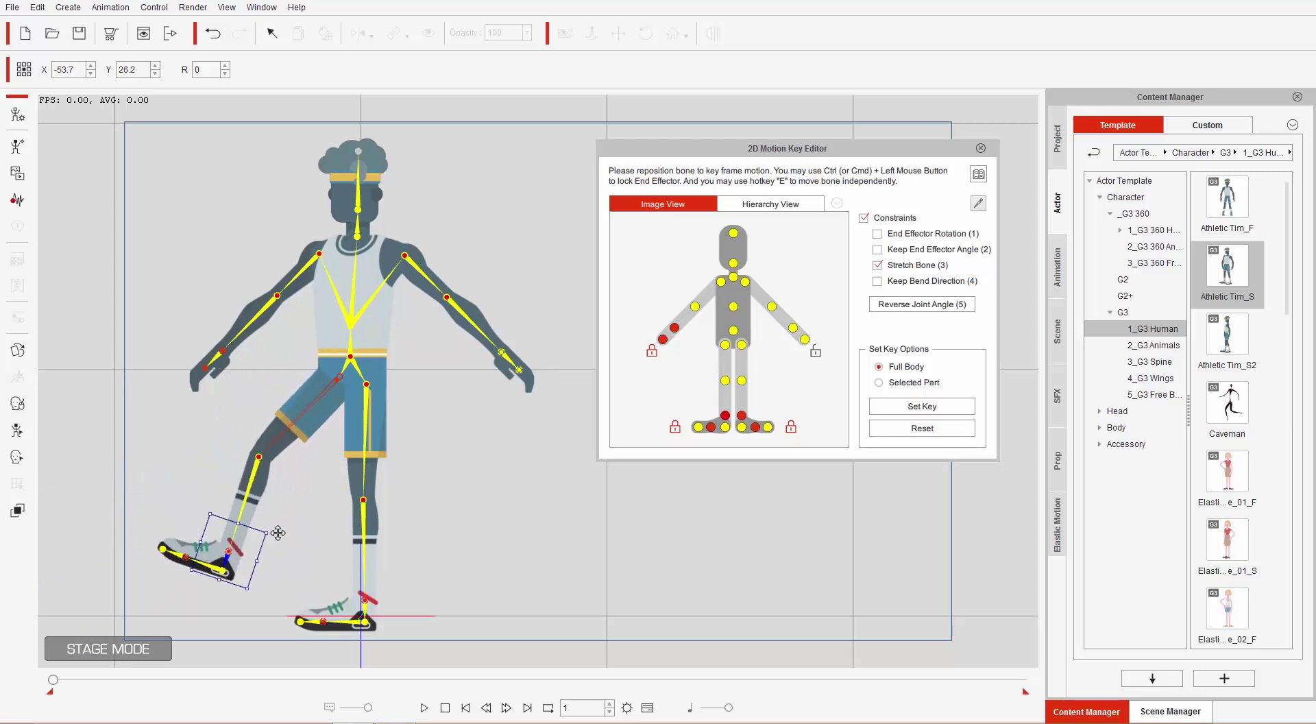
- Reset the pose and bend both knees by moving the Hip bone down to about X -8.7, Y 89.0
left_click(922, 428)
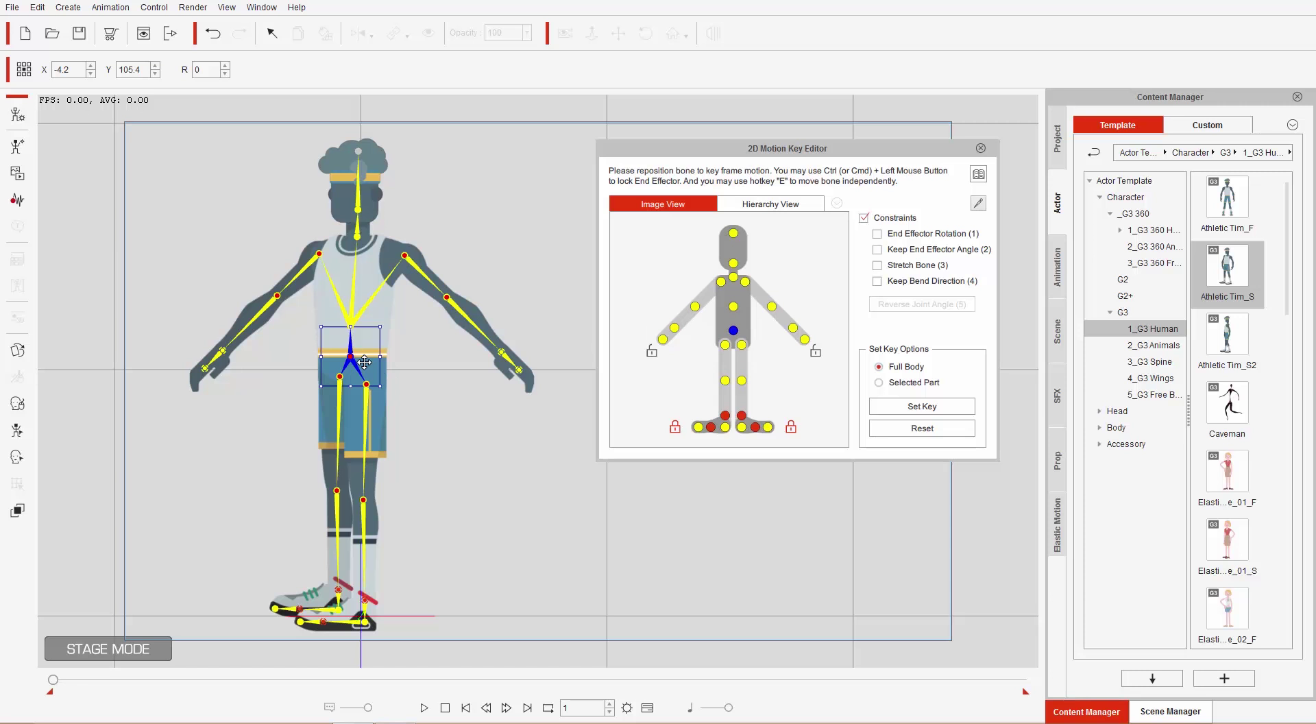
left_click_drag(364, 356, 349, 405)
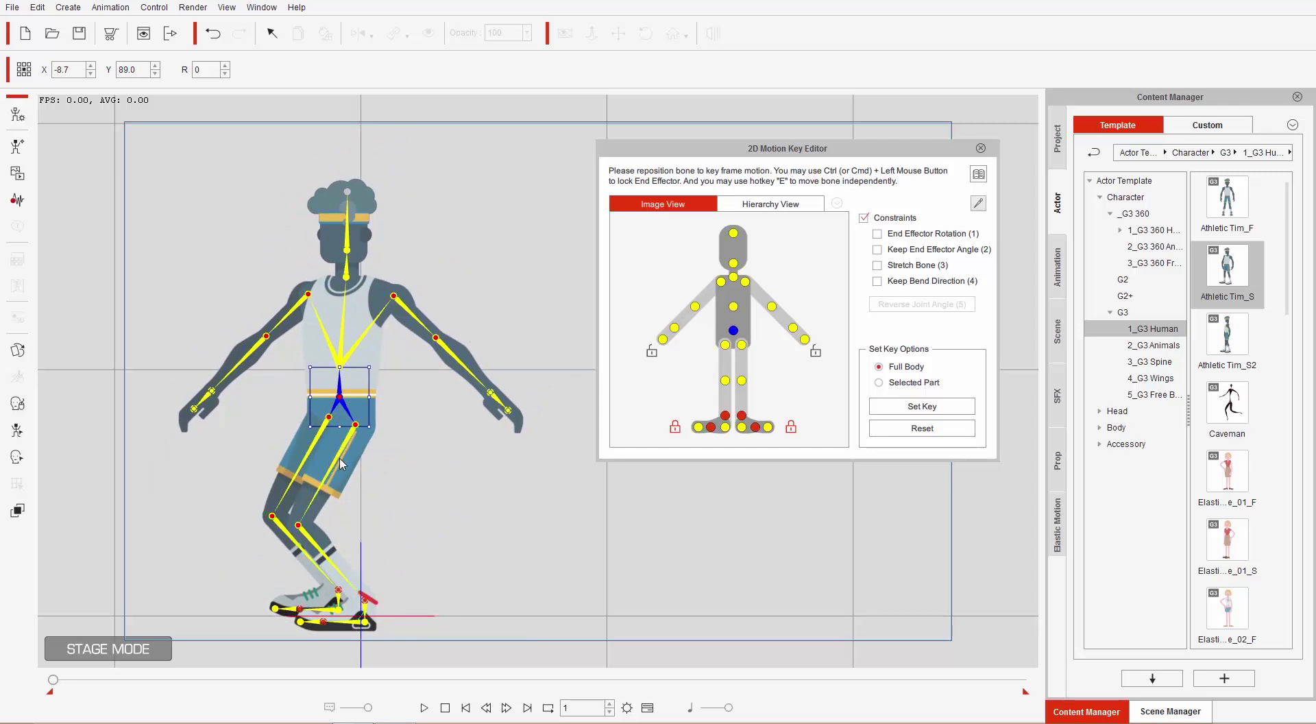
- With Keep Bend Direction on, move the Hip bone down to about X -8.1, Y 80.6, and reset the pose
key("4")
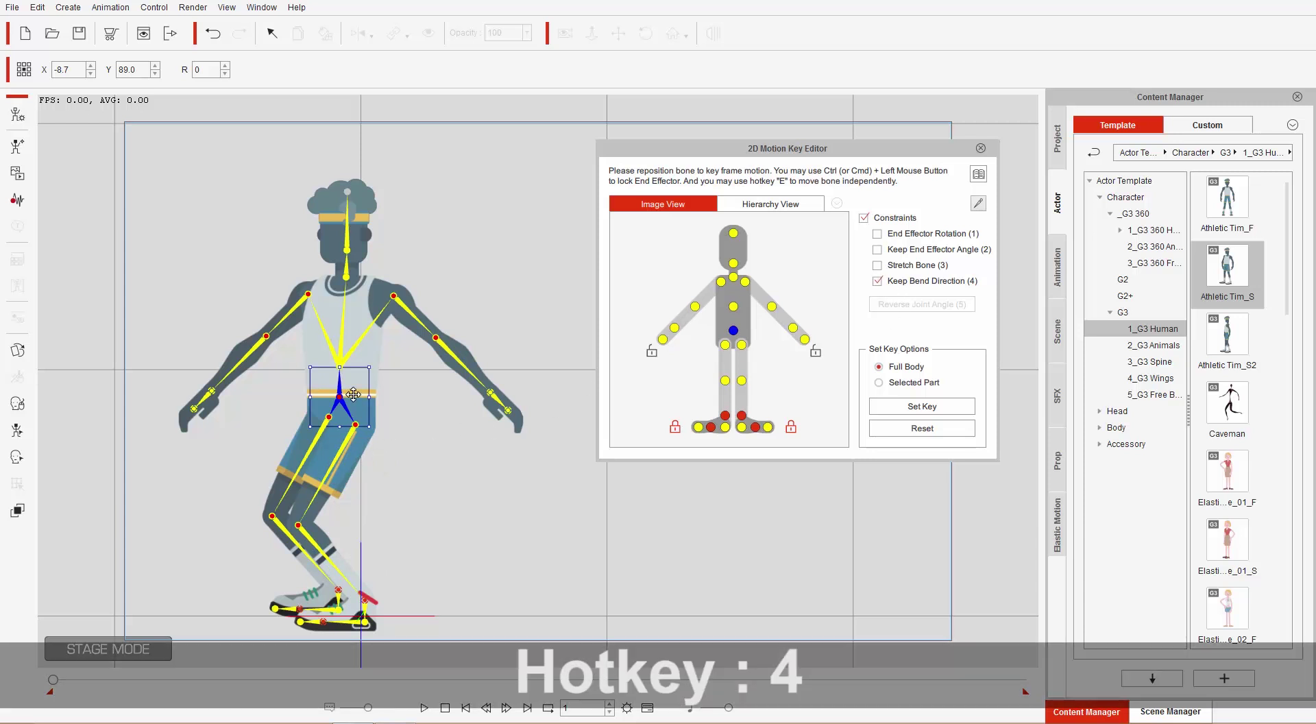
mouse_move(354, 394)
left_mouse_down()
mouse_move(368, 384)
mouse_move(397, 425)
mouse_move(524, 455)
mouse_move(558, 534)
mouse_move(551, 471)
mouse_move(479, 370)
mouse_move(258, 323)
mouse_move(144, 339)
mouse_move(359, 462)
mouse_move(445, 384)
mouse_move(617, 521)
mouse_move(494, 473)
mouse_move(415, 470)
mouse_move(264, 373)
mouse_move(206, 441)
mouse_move(265, 500)
mouse_move(441, 437)
mouse_move(535, 480)
mouse_move(507, 542)
mouse_move(453, 494)
mouse_move(261, 421)
mouse_move(221, 377)
mouse_move(264, 456)
mouse_move(435, 435)
mouse_move(572, 460)
mouse_move(472, 507)
mouse_move(466, 466)
mouse_move(322, 373)
mouse_move(494, 470)
mouse_move(544, 441)
mouse_move(505, 461)
mouse_move(334, 374)
mouse_move(348, 396)
mouse_move(512, 416)
mouse_move(494, 466)
mouse_move(441, 380)
mouse_move(449, 458)
mouse_move(353, 376)
mouse_move(338, 412)
mouse_move(364, 397)
mouse_move(353, 411)
left_mouse_up()
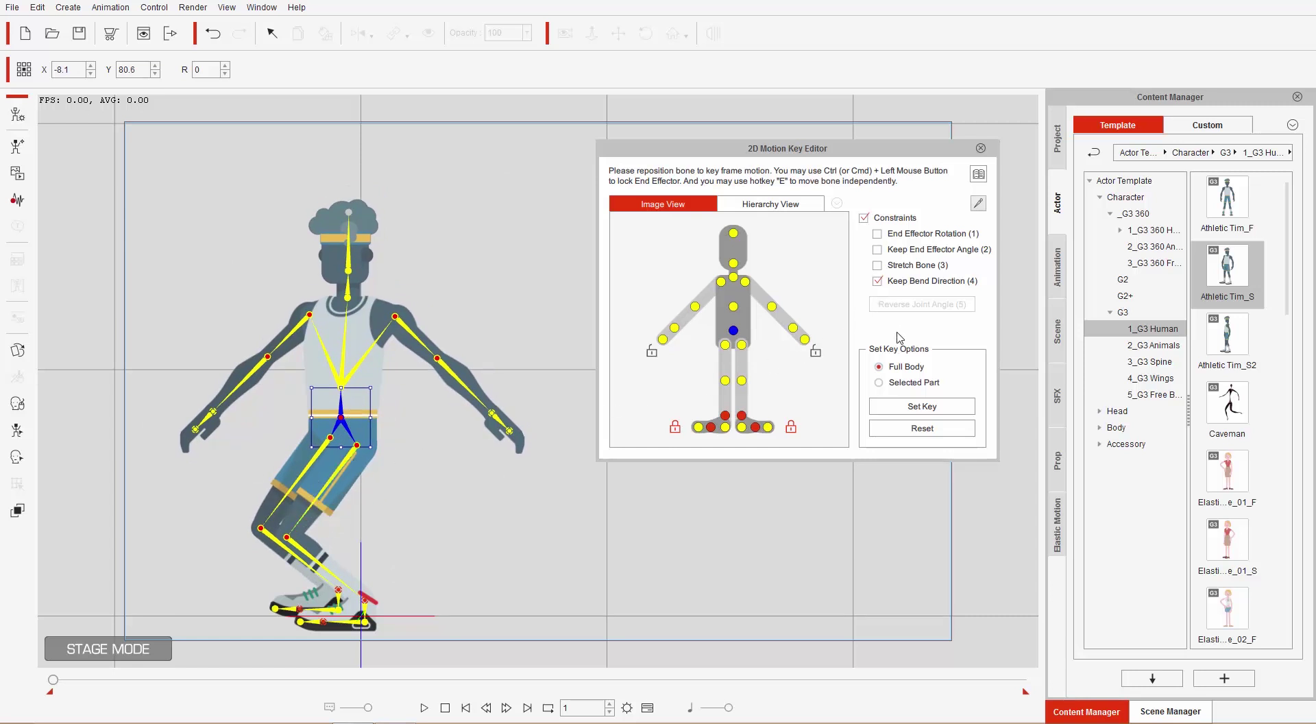
left_click(942, 429)
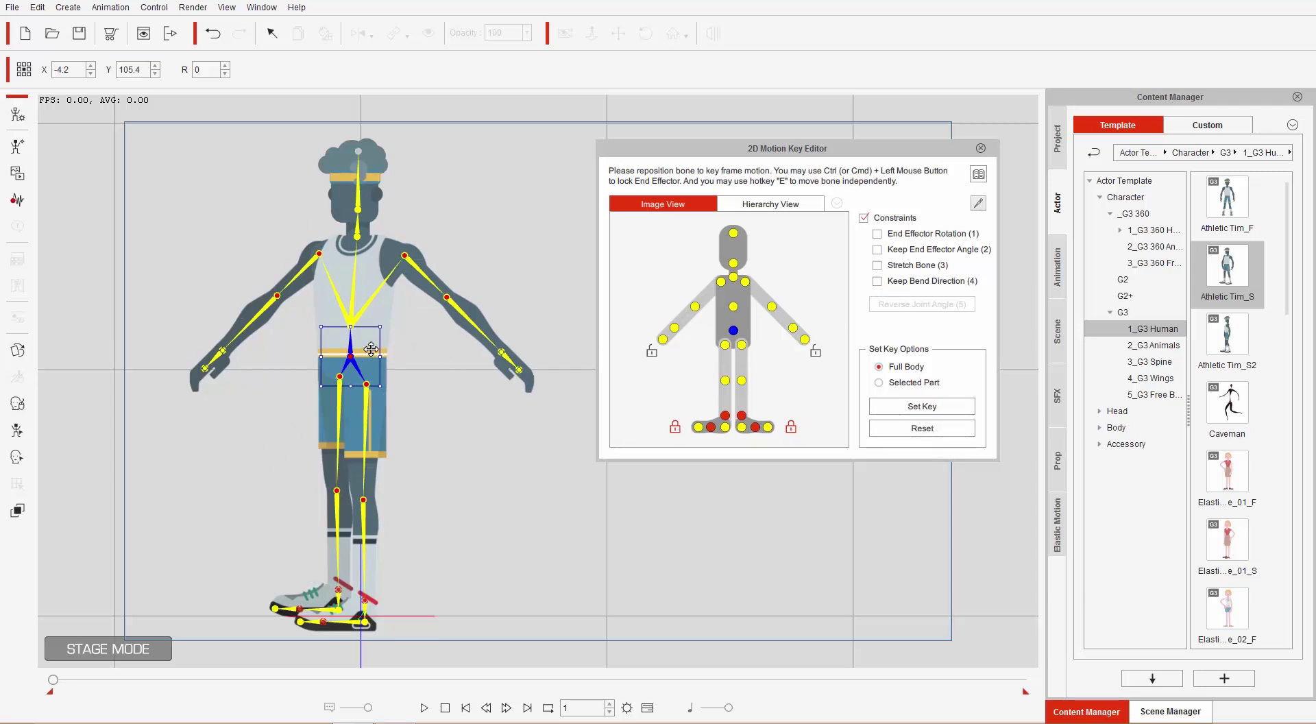
- Raise the left forearm beside the head and rotate the right forearm upward to about 110 degrees
left_click(472, 317)
left_click_drag(473, 318, 361, 188)
left_click(278, 303)
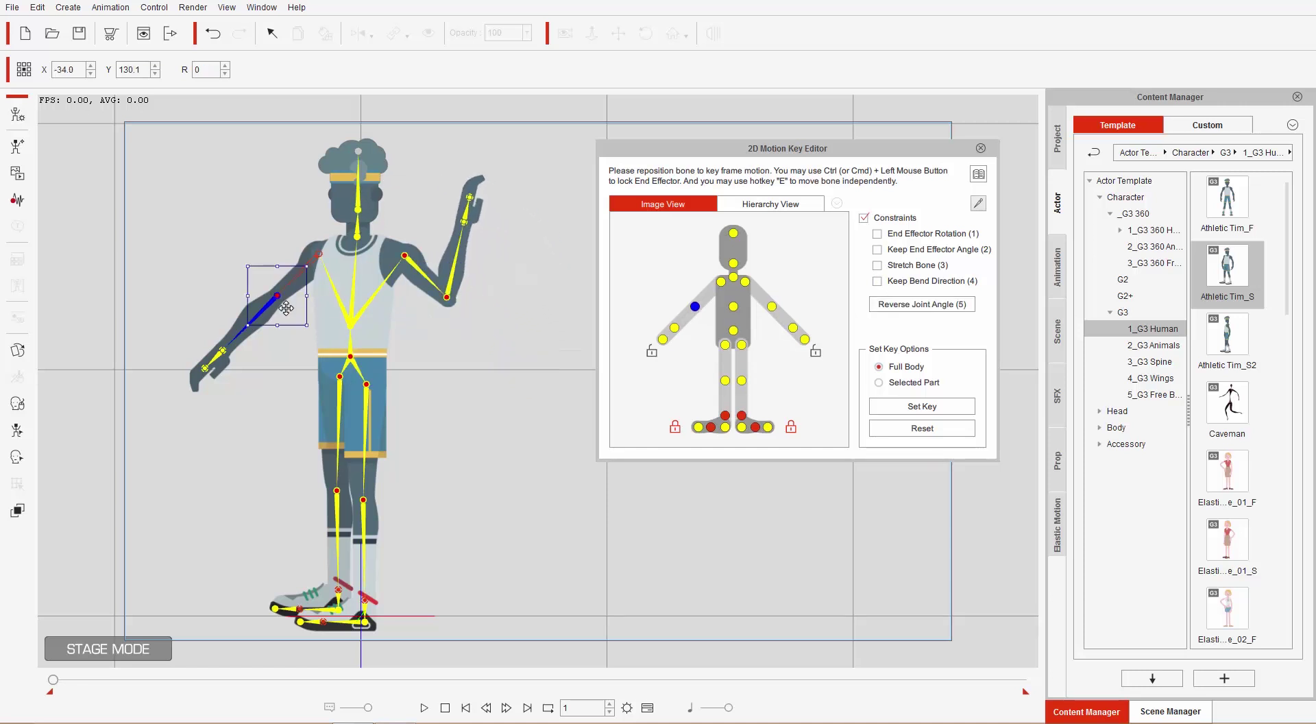
left_click_drag(310, 311, 252, 322)
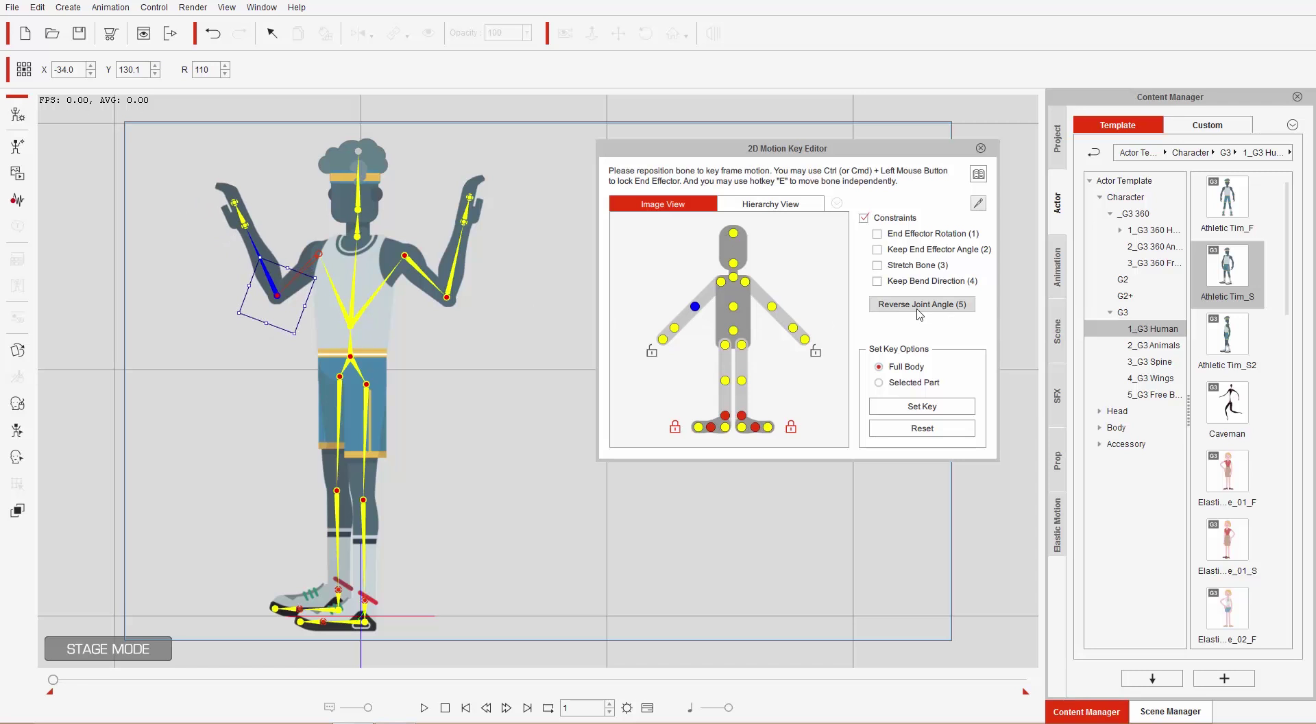
- Reverse the joint angle of the right elbow and of the left elbow
key("5")
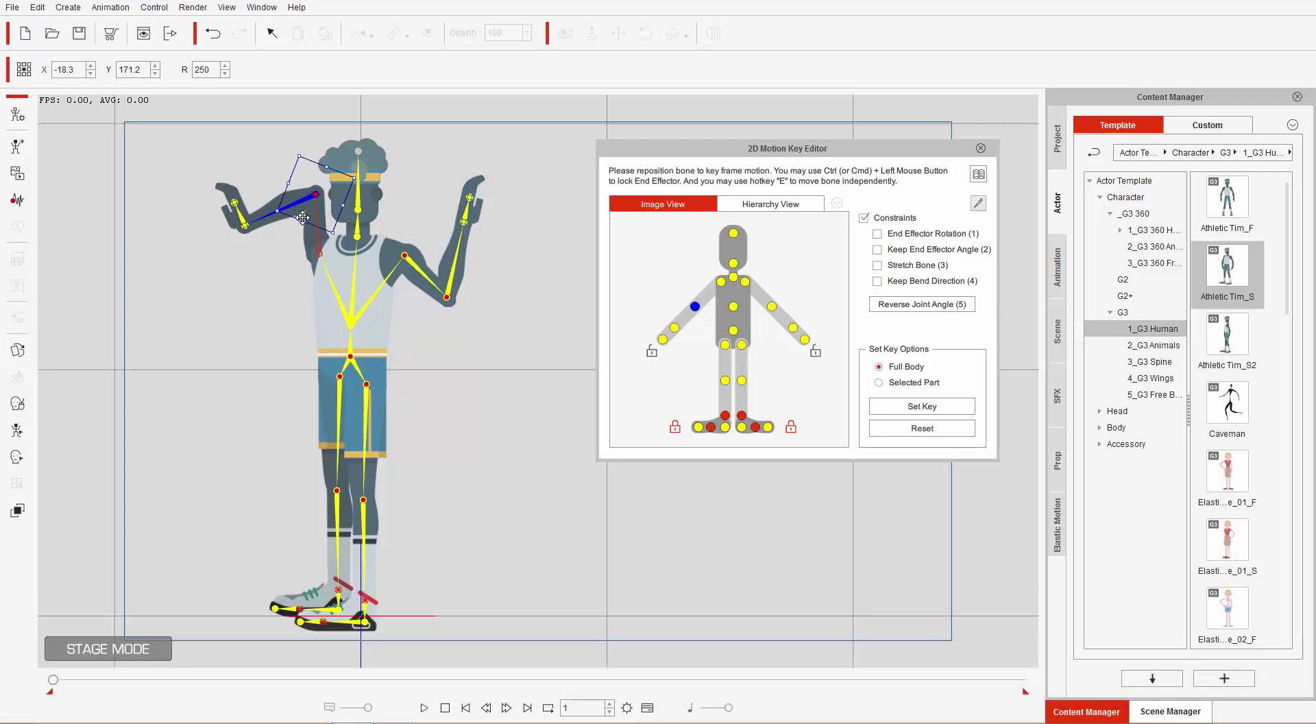
left_click(454, 269)
left_click(924, 305)
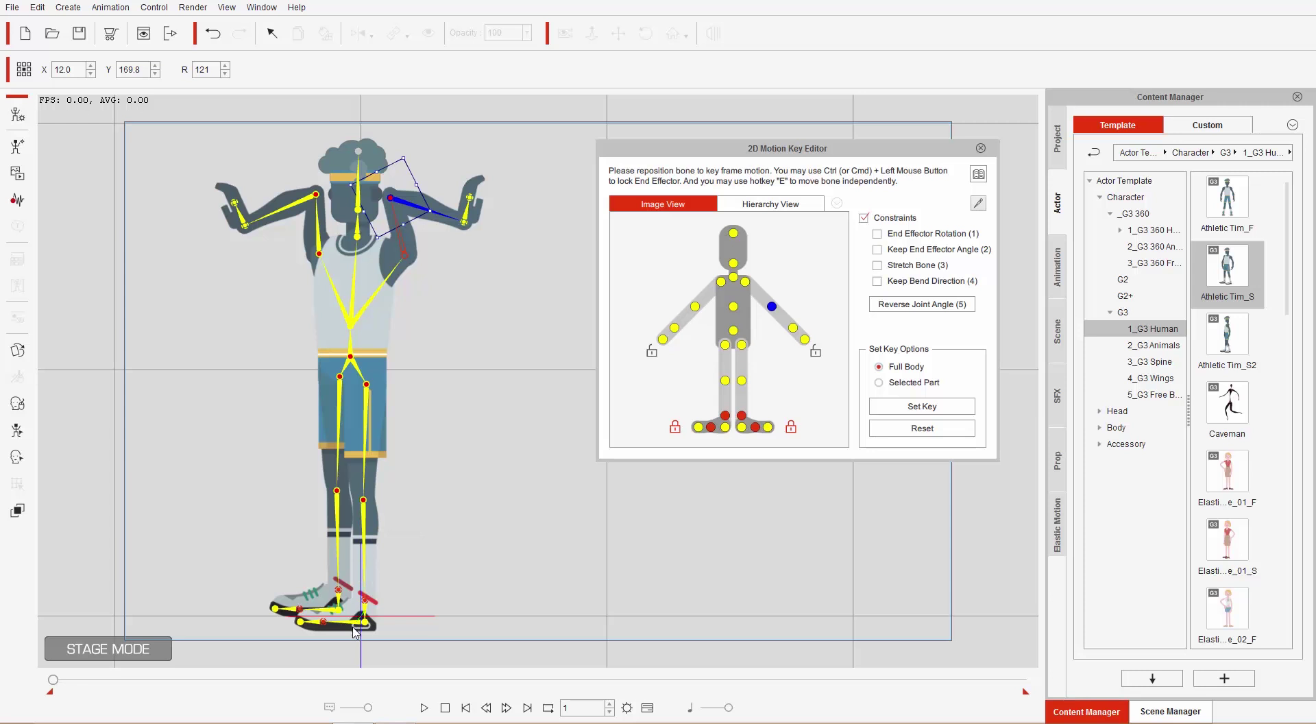
- Reverse the left knee's joint angle with the left foot raised to about X 67.0, Y 74.1, and reset the pose
left_click_drag(355, 629, 480, 450)
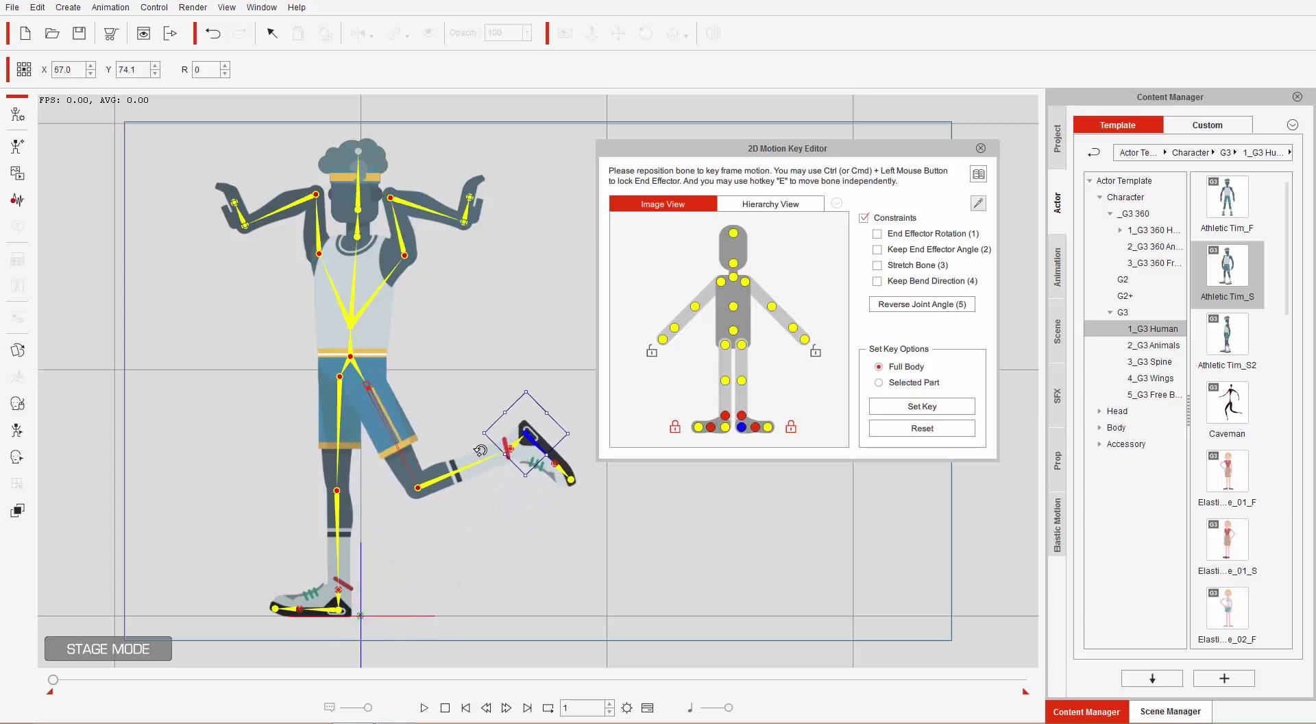
left_click(488, 470)
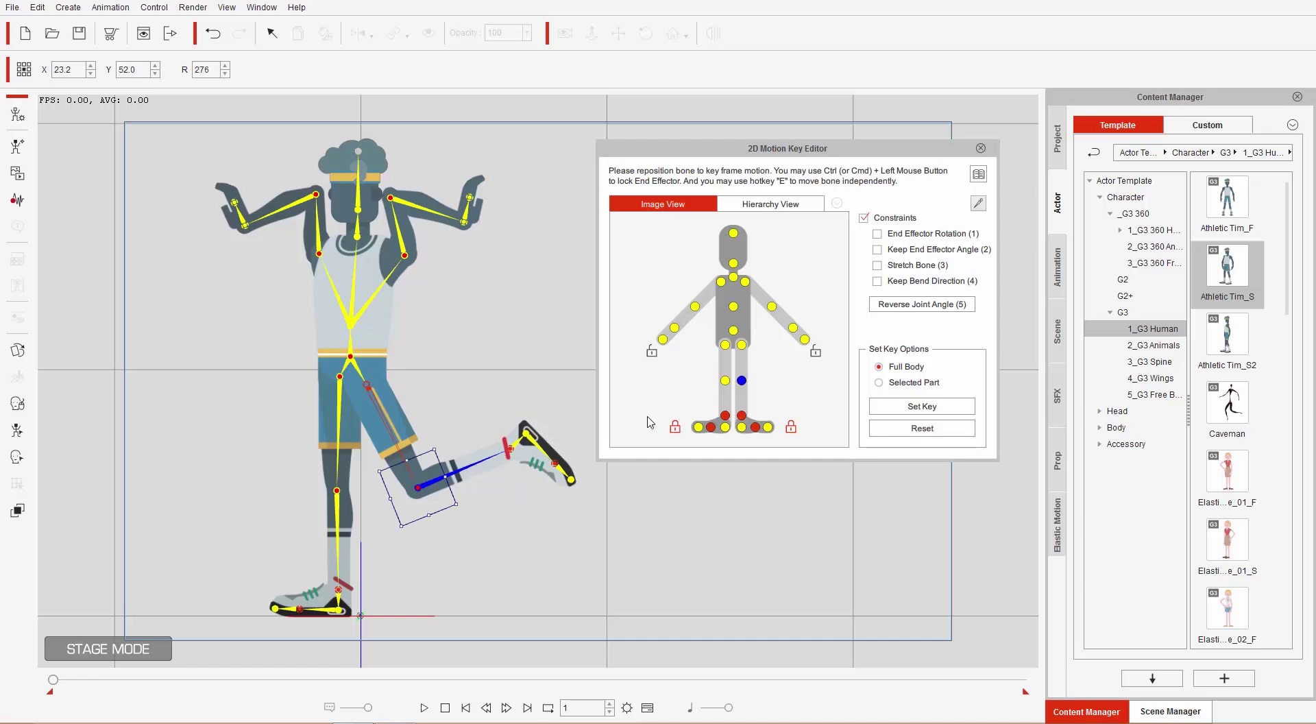
left_click(939, 312)
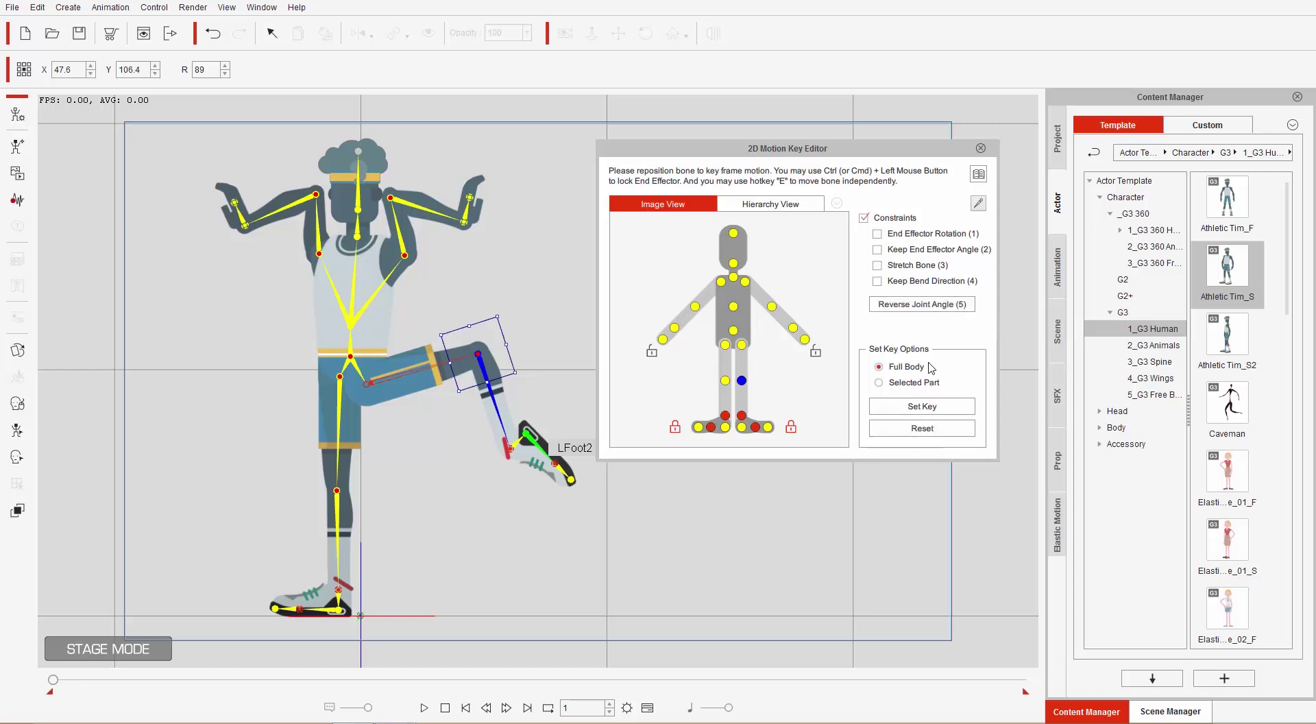
left_click(922, 428)
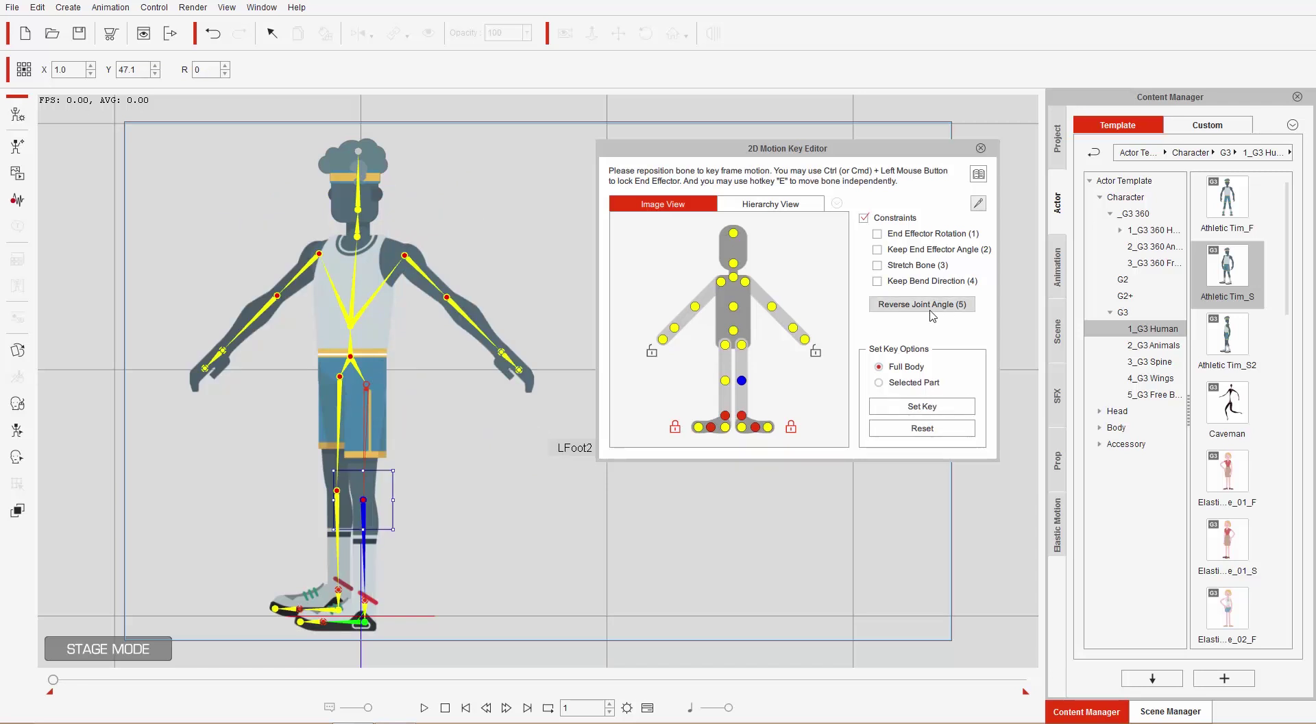
- Lower the Hip bone to about X -10.4, Y 73.9 at frame 1, and reverse both knee joint angles at frame 10
left_click_drag(355, 370, 348, 440)
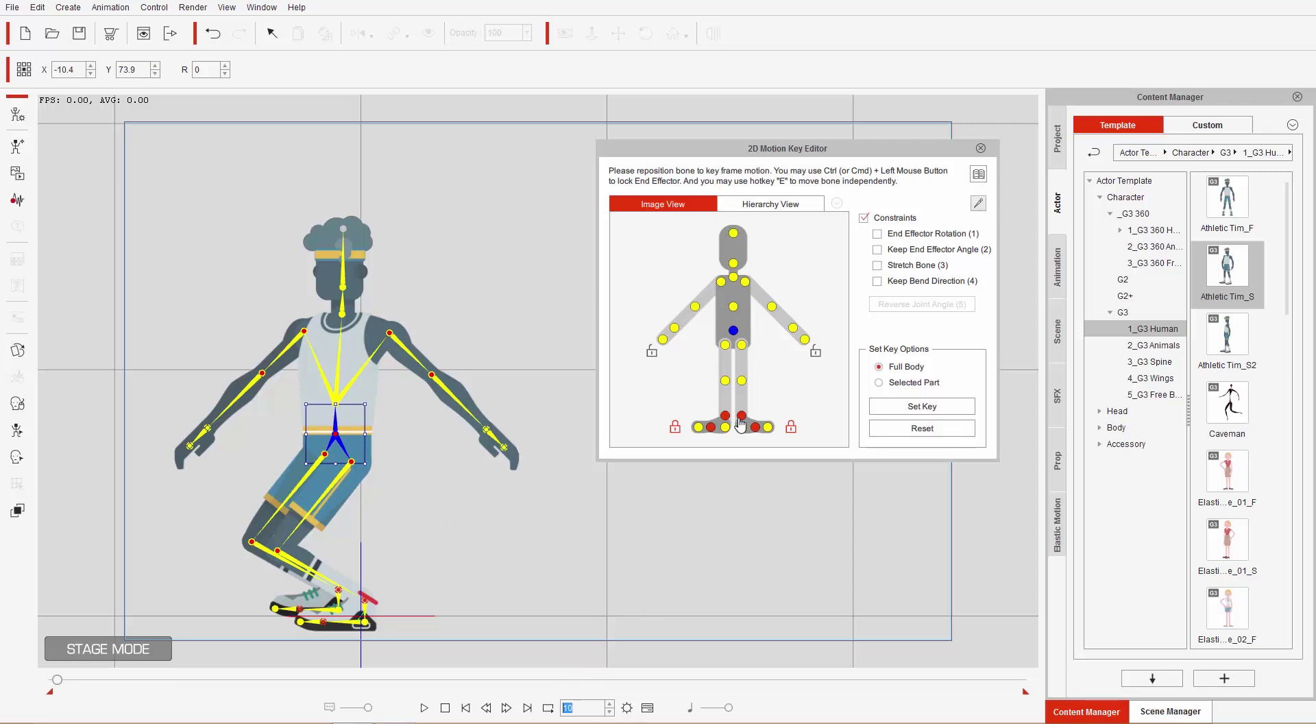
left_click(316, 577)
left_click(316, 577)
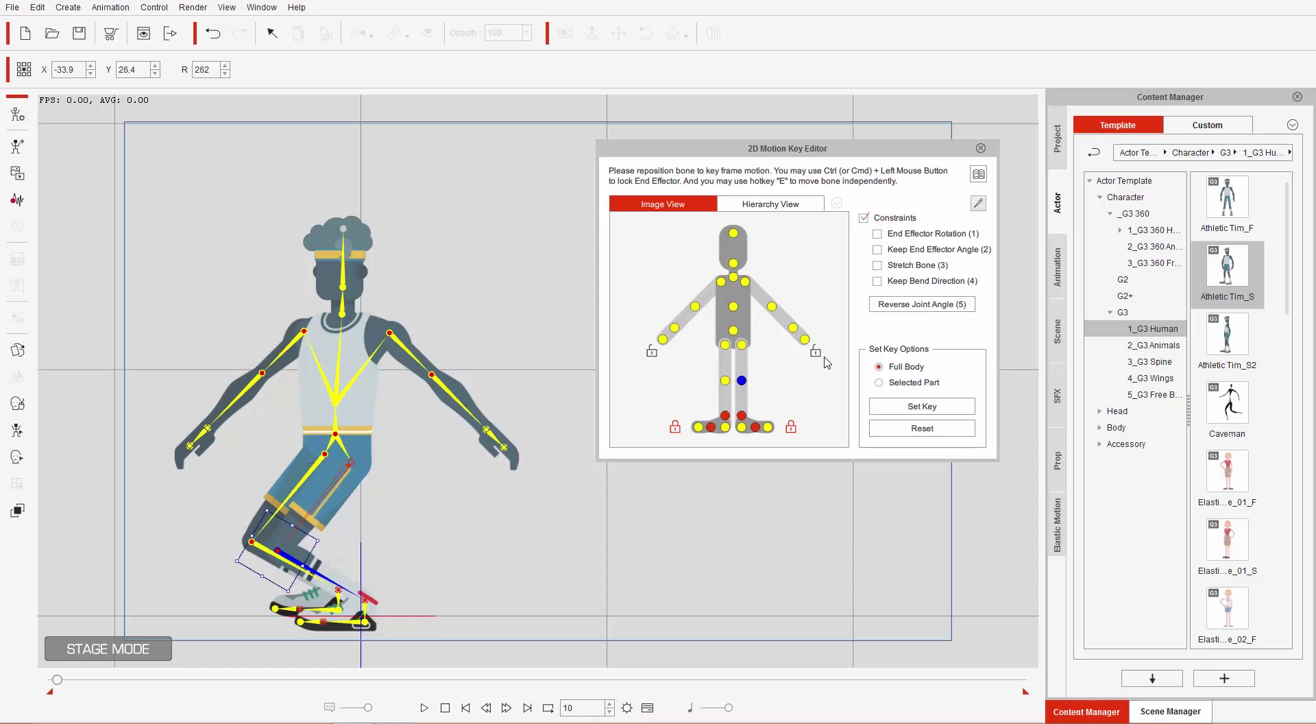
left_click(945, 312)
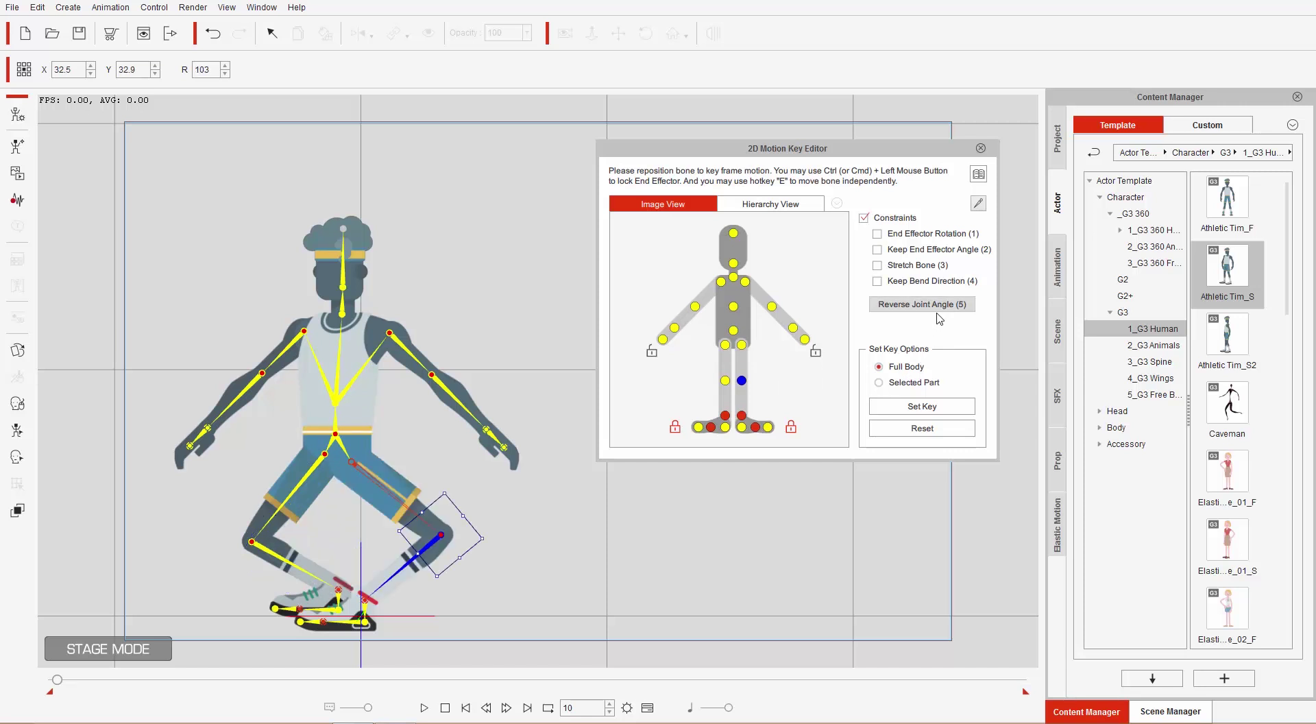
left_click(286, 566)
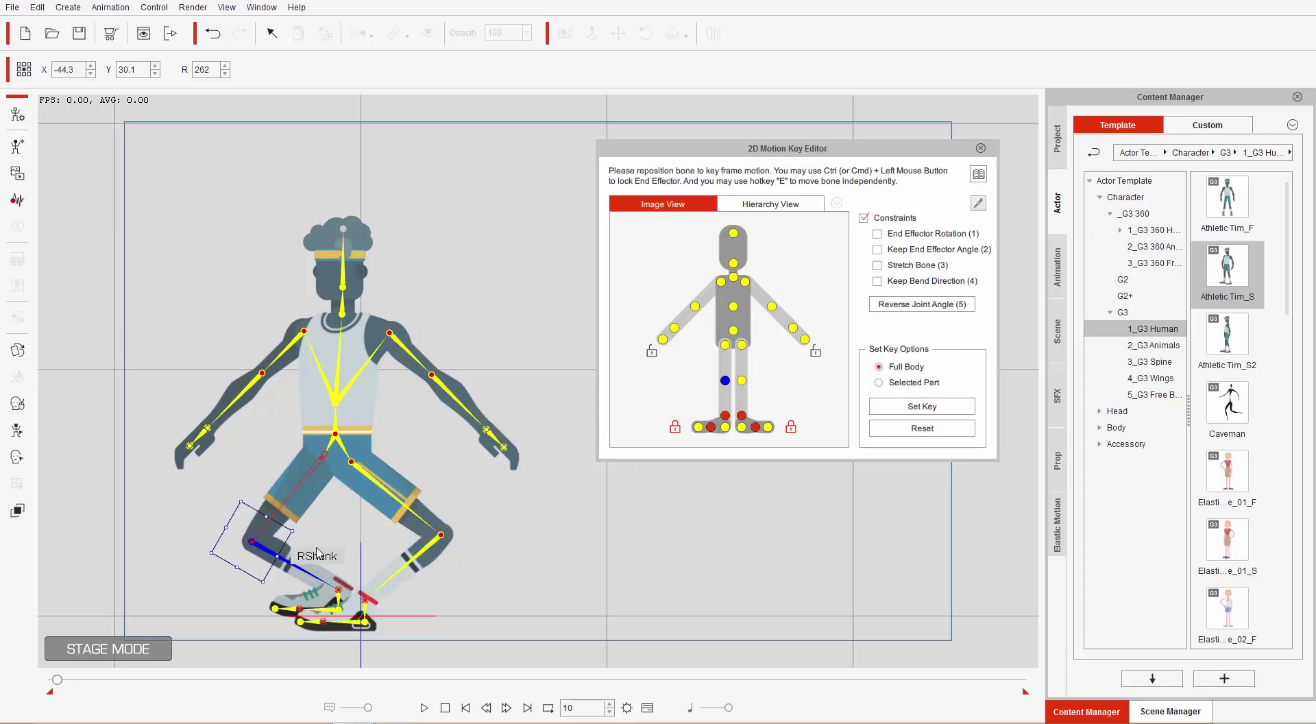
left_click(921, 310)
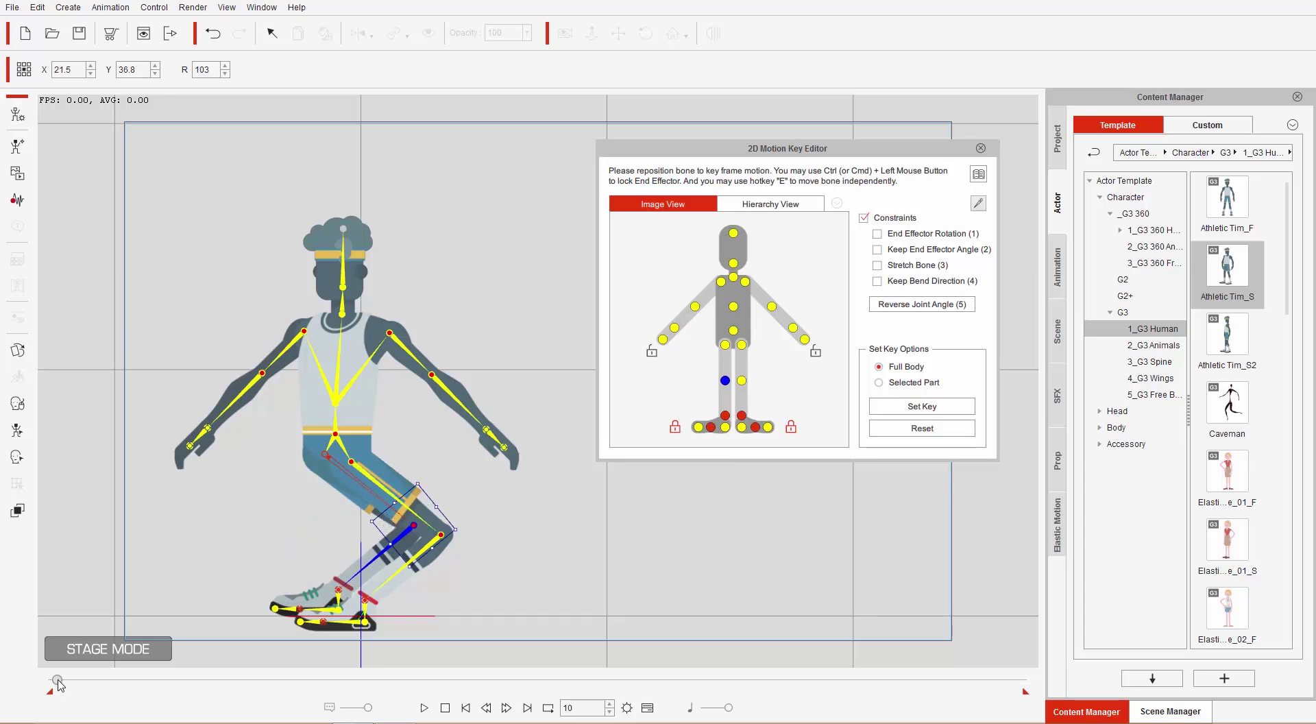
- Scrub the timeline from frame 10 back to frame 1 and reset the pose there
mouse_move(59, 680)
left_mouse_down()
mouse_move(48, 693)
mouse_move(66, 692)
mouse_move(46, 693)
left_mouse_up()
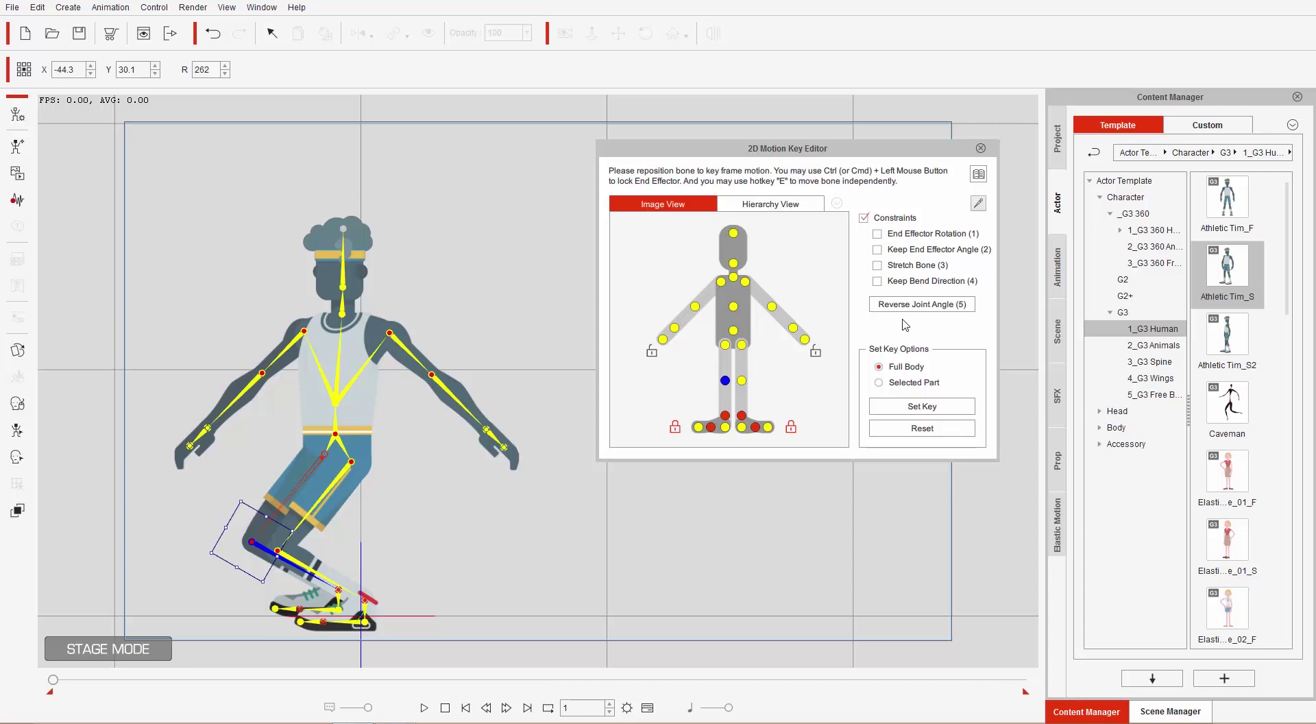
left_click(929, 429)
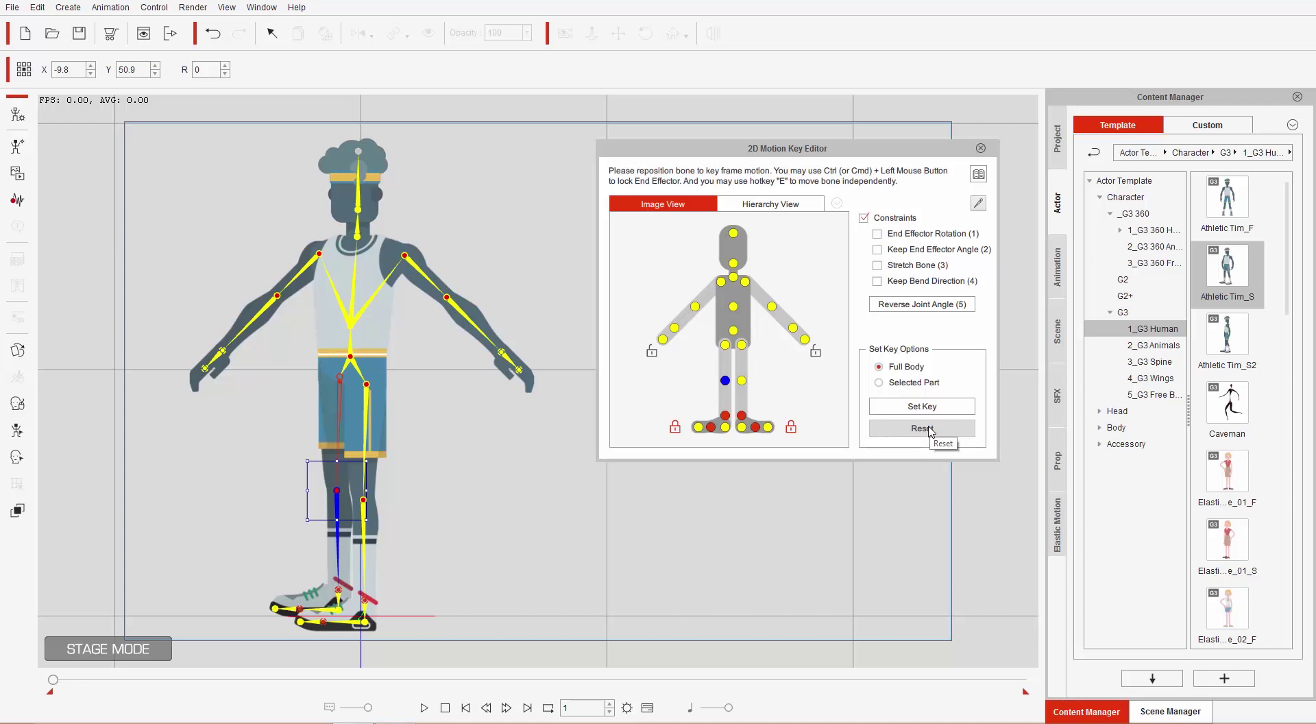